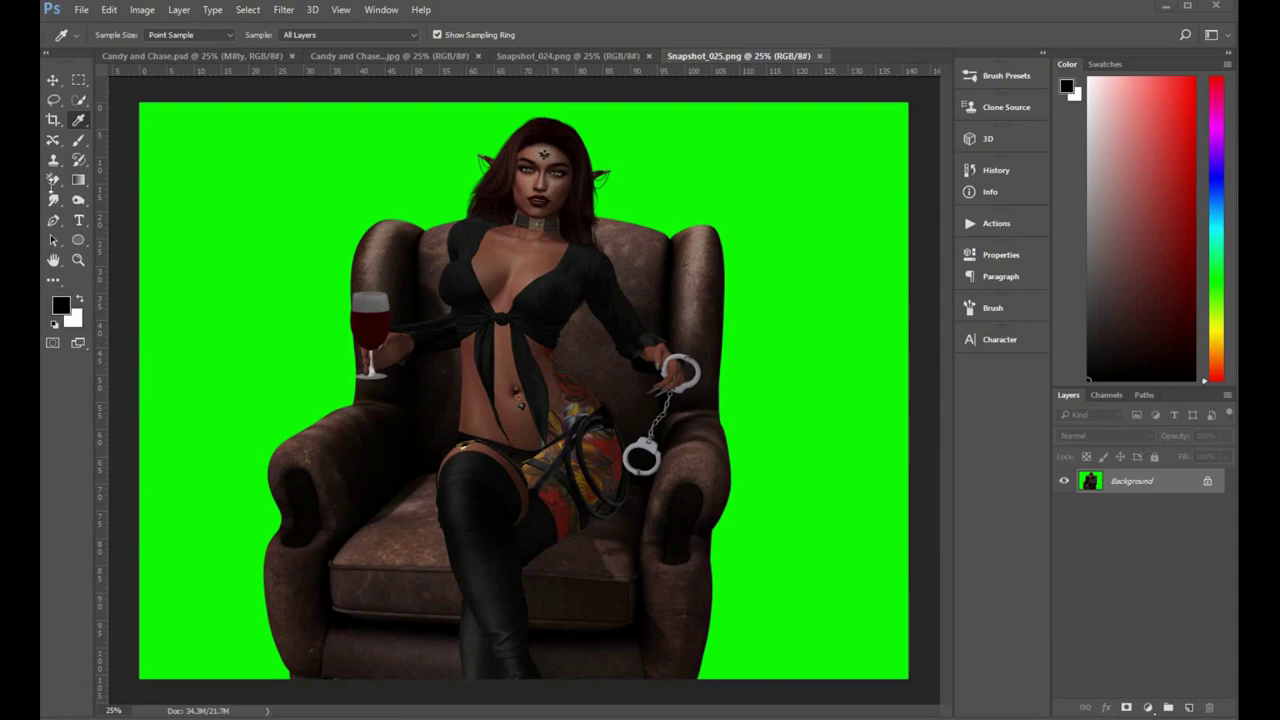
- Erase the green backdrop on the left and right of the character with the Background Eraser
{"action": "left_click", "coordinate": [55, 182]}
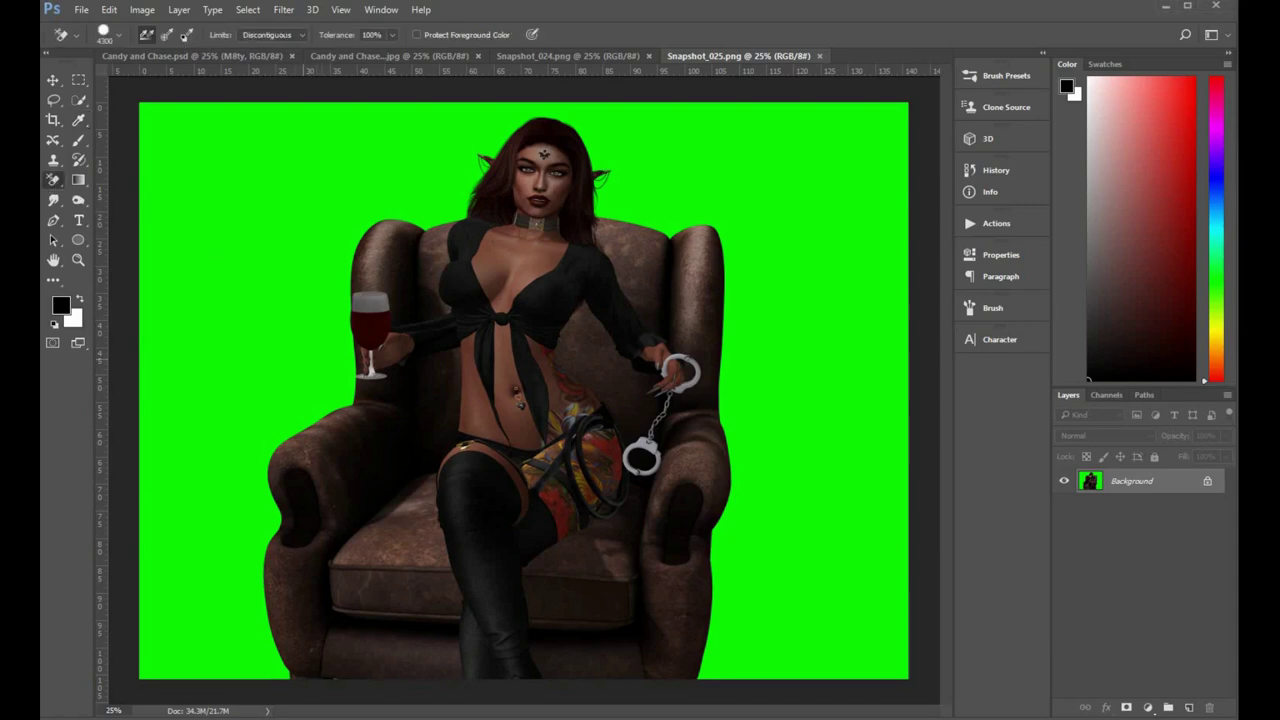
{"action": "left_click", "coordinate": [180, 398]}
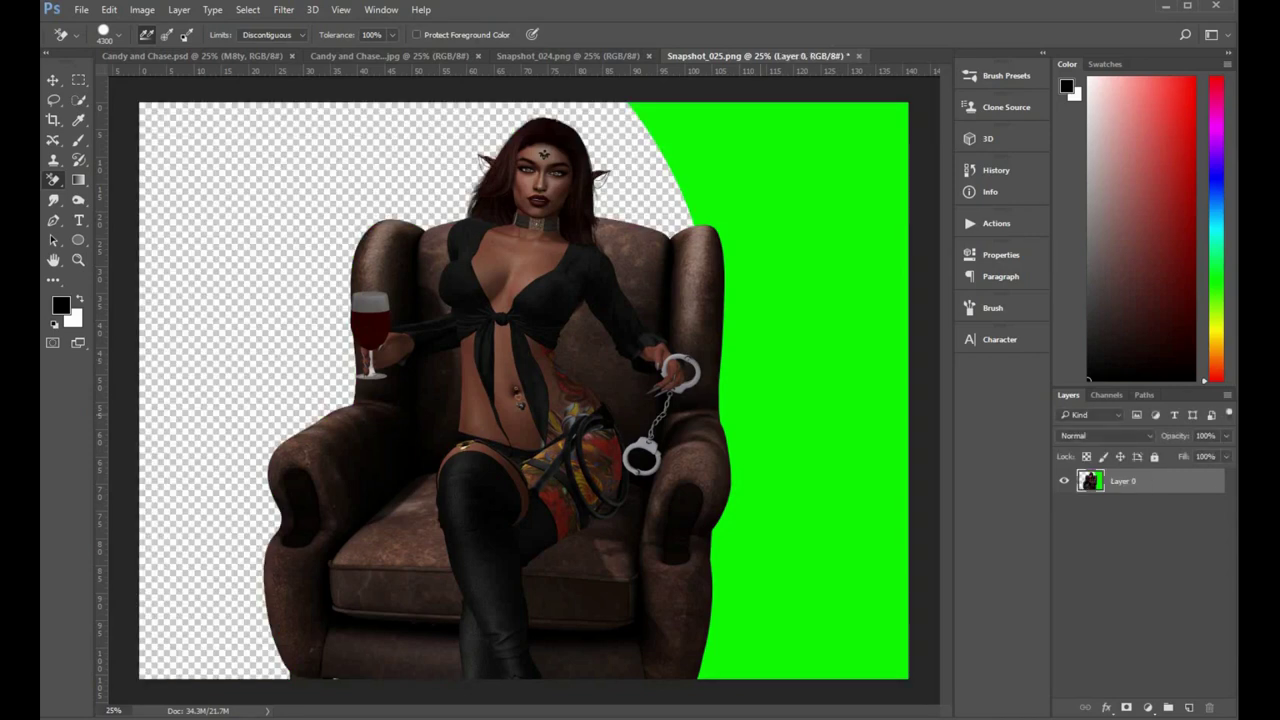
{"action": "left_click", "coordinate": [800, 390]}
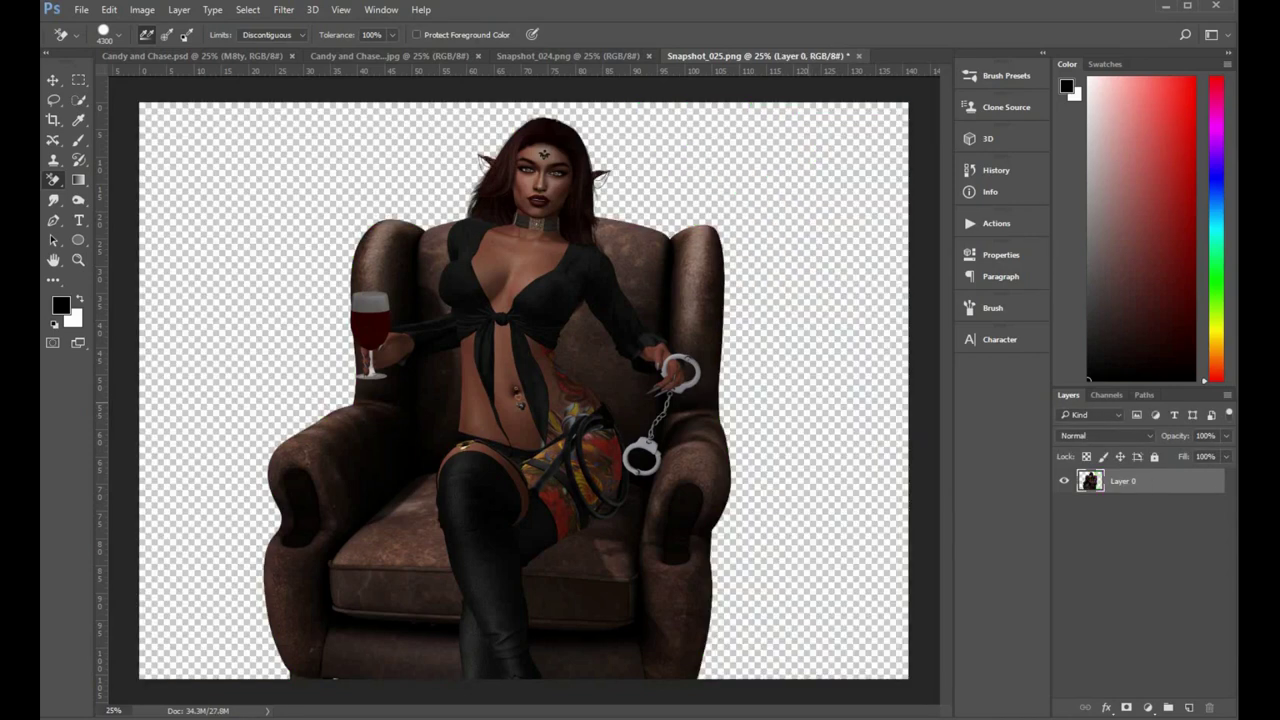
- Add a new layer, fill it with black, then refill it with a lighter near-black
{"action": "left_click", "coordinate": [1188, 708], "text": "ctrl"}
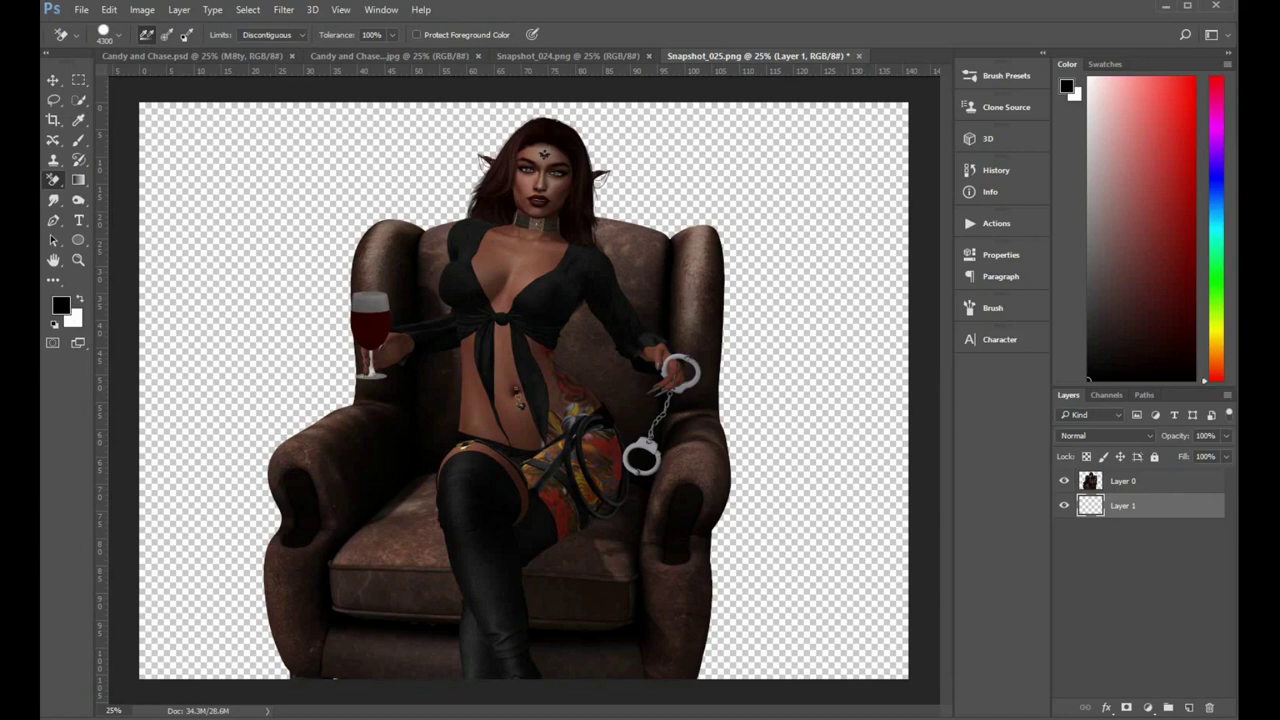
{"action": "key", "text": "alt+BackSpace"}
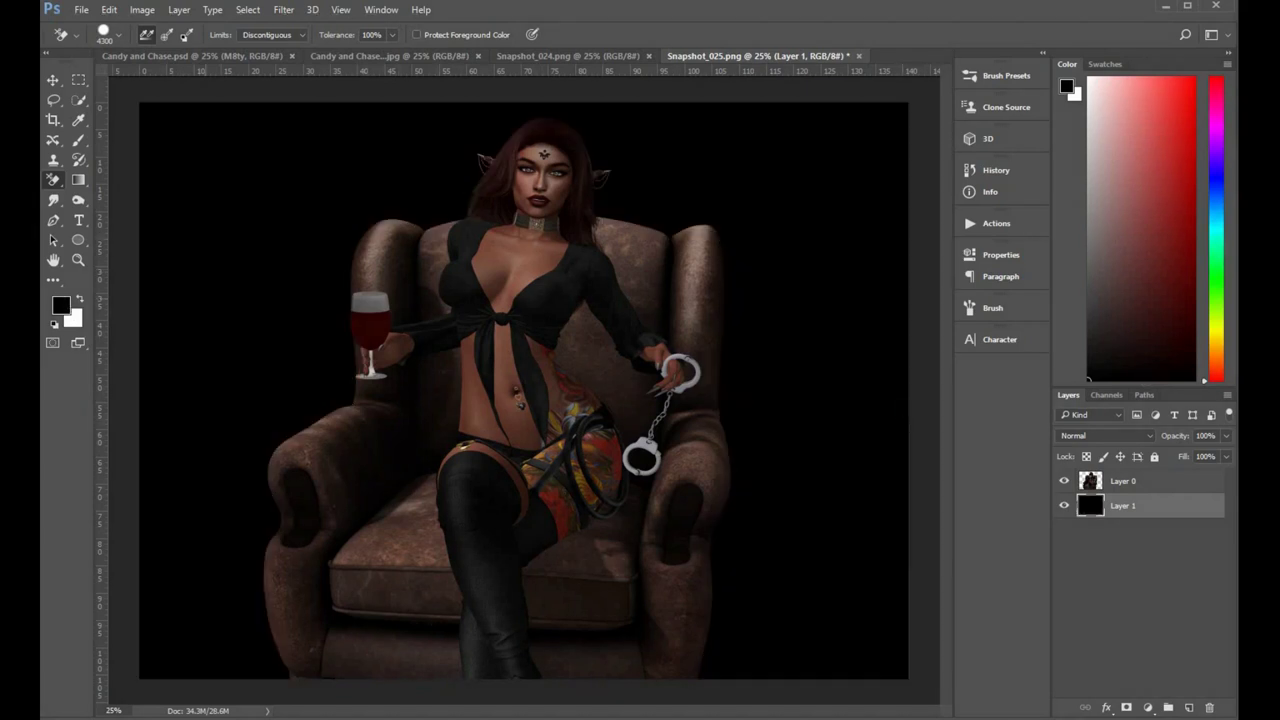
{"action": "left_click", "coordinate": [62, 305]}
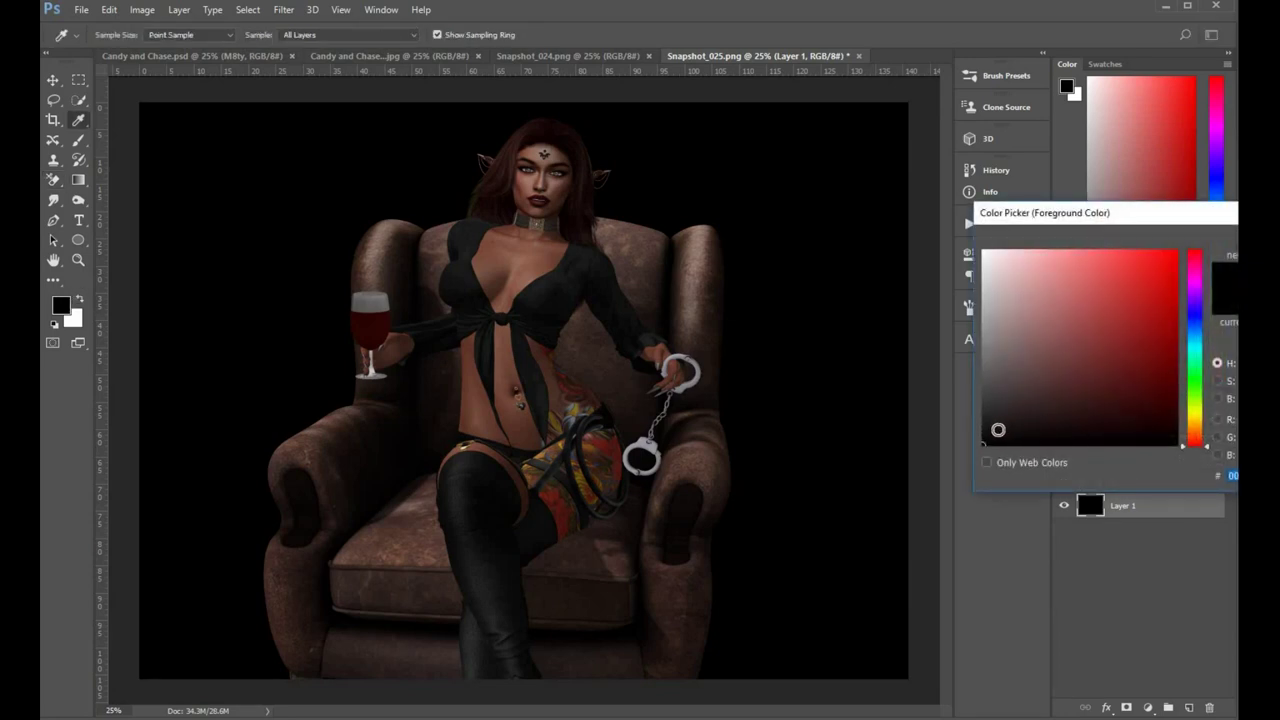
{"action": "left_click", "coordinate": [998, 430]}
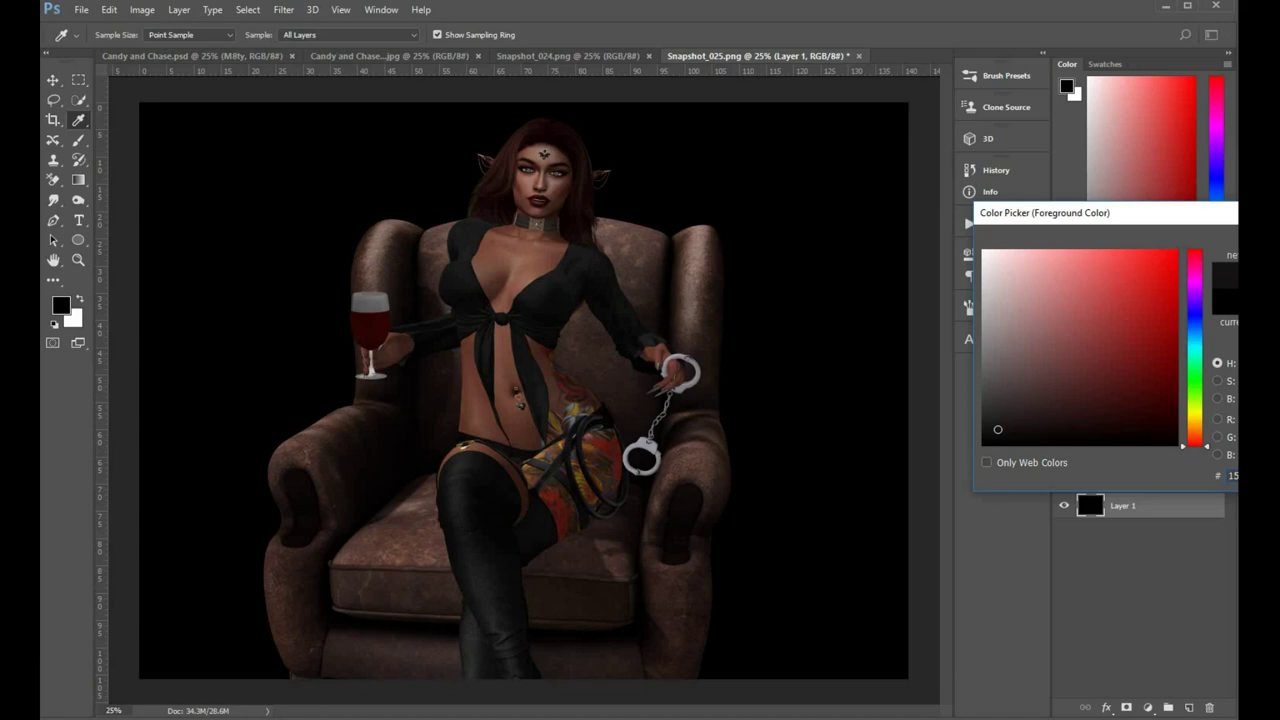
{"action": "key", "text": "Return"}
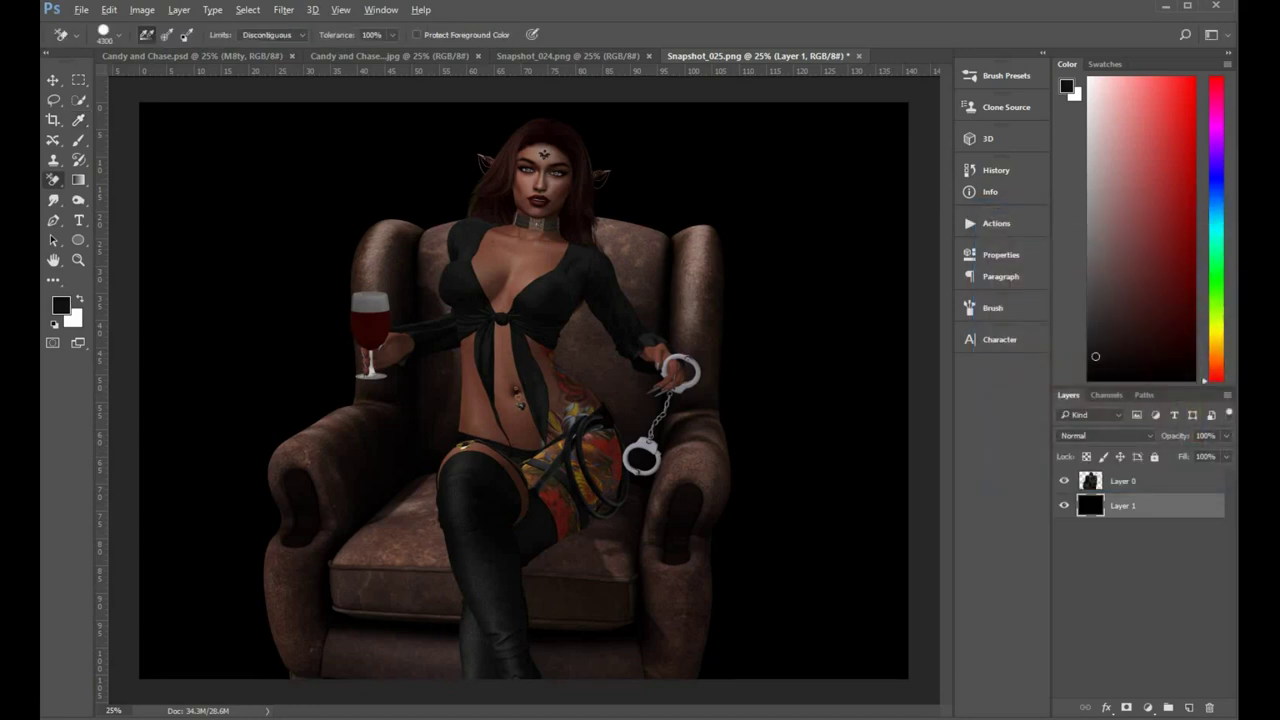
{"action": "key", "text": "alt+BackSpace"}
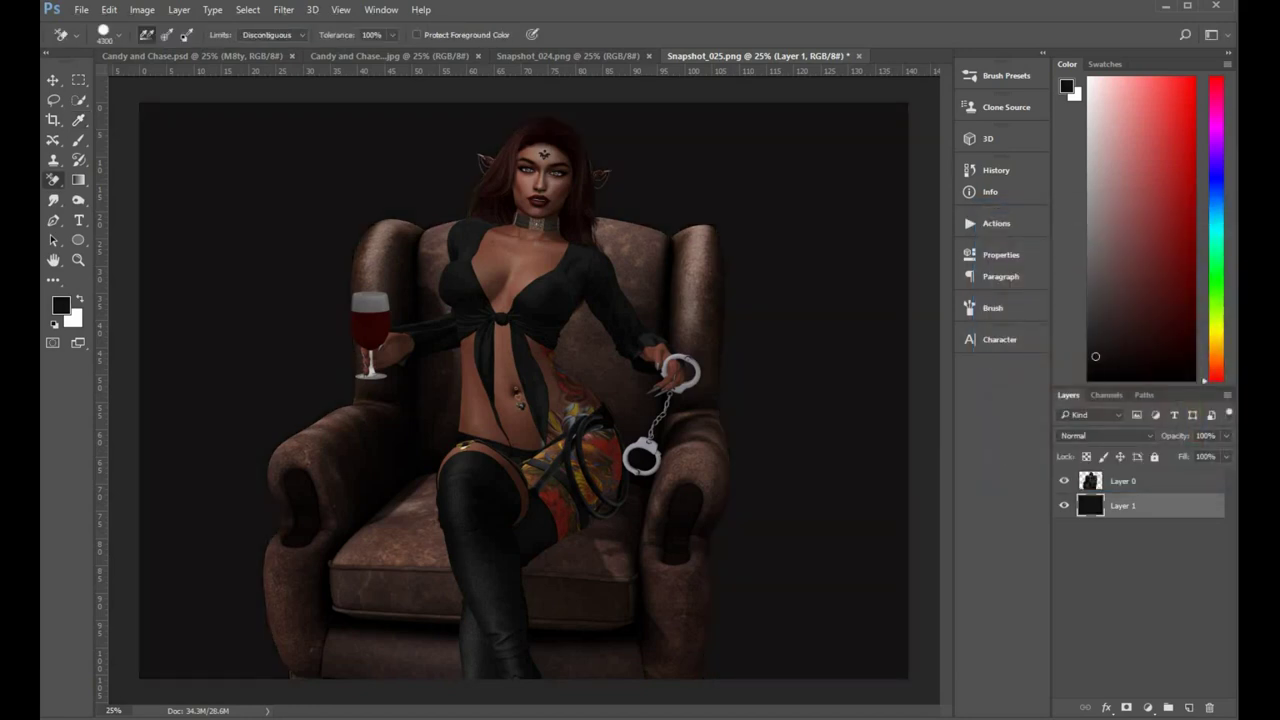
- Refill the background layer with a slightly brighter dark brown-grey
{"action": "left_click", "coordinate": [62, 300]}
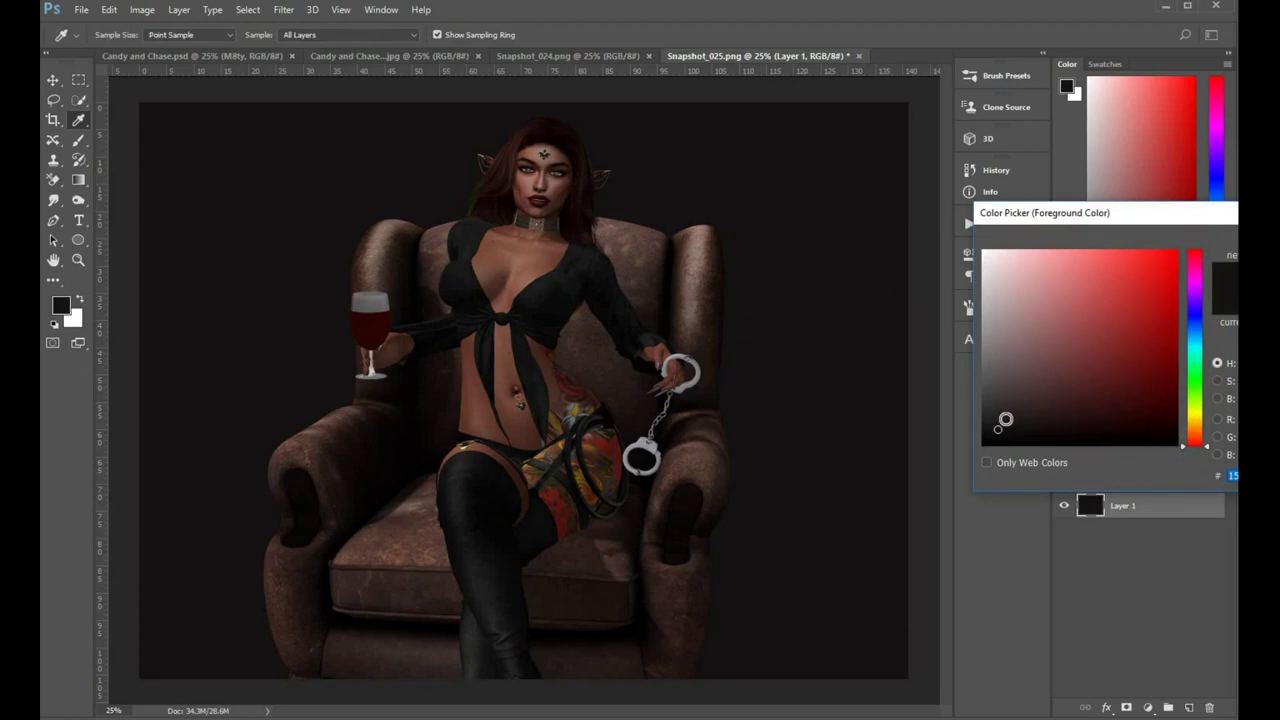
{"action": "left_click", "coordinate": [1006, 419]}
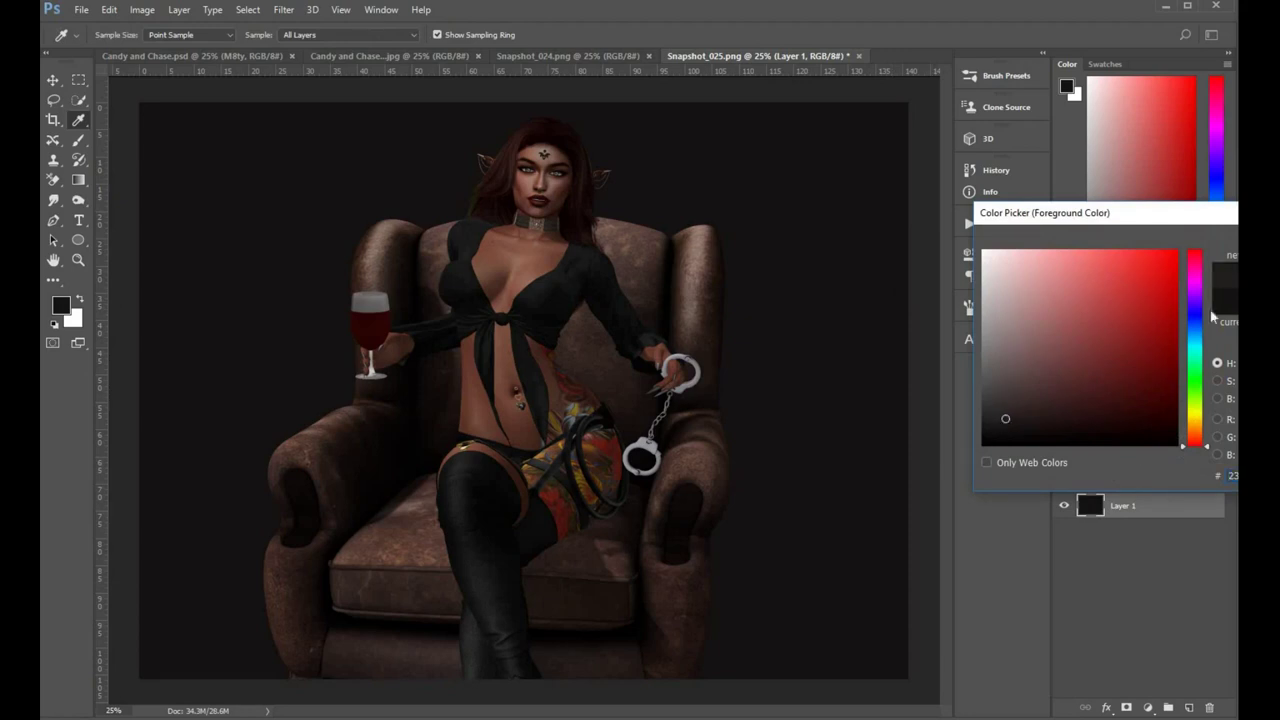
{"action": "key", "text": "Return"}
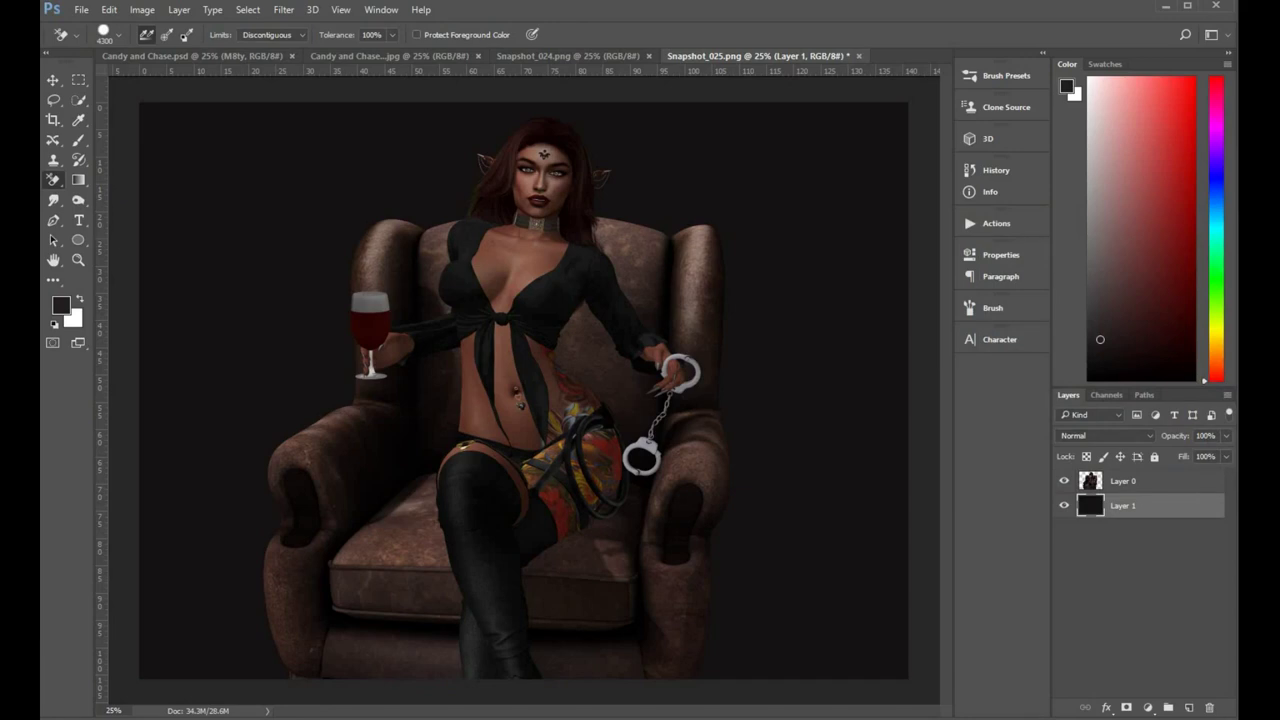
{"action": "key", "text": "alt+BackSpace"}
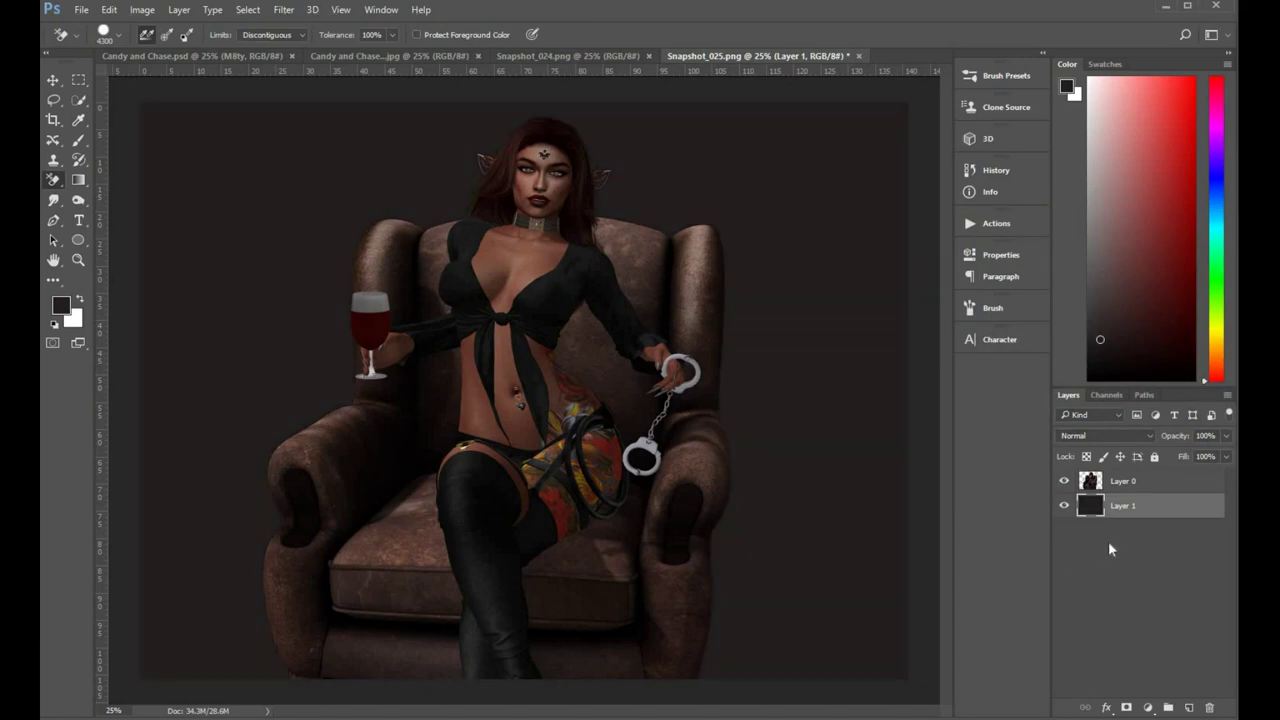
- Lasso the background right of the figure and feather the selection by 200 px
{"action": "left_click", "coordinate": [53, 100]}
{"action": "mouse_move", "coordinate": [138, 621]}
{"action": "left_mouse_down"}
{"action": "mouse_move", "coordinate": [386, 511]}
{"action": "mouse_move", "coordinate": [476, 388]}
{"action": "mouse_move", "coordinate": [541, 253]}
{"action": "mouse_move", "coordinate": [572, 138]}
{"action": "mouse_move", "coordinate": [775, 83]}
{"action": "mouse_move", "coordinate": [899, 83]}
{"action": "mouse_move", "coordinate": [944, 286]}
{"action": "mouse_move", "coordinate": [913, 708]}
{"action": "mouse_move", "coordinate": [102, 707]}
{"action": "mouse_move", "coordinate": [110, 637]}
{"action": "left_mouse_up"}
{"action": "right_click", "coordinate": [776, 357]}
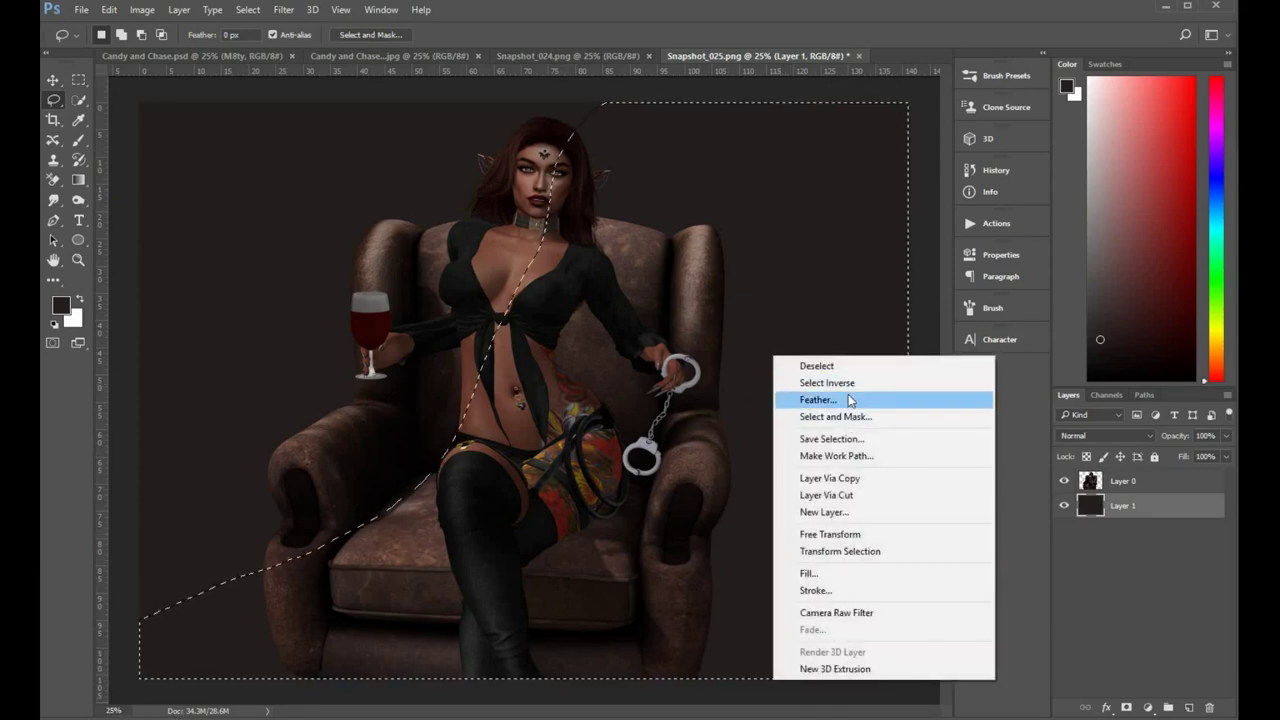
{"action": "left_click", "coordinate": [848, 399]}
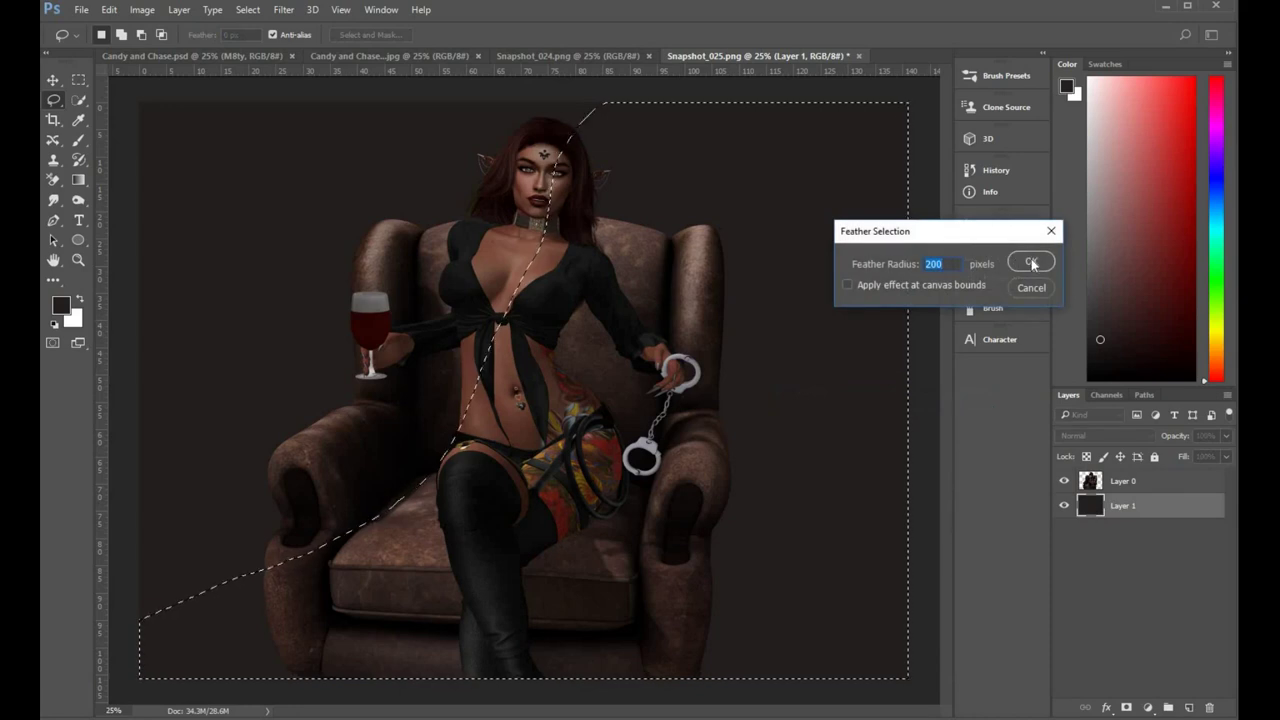
{"action": "left_click", "coordinate": [1030, 261]}
- Lower the selected area's brightness with Brightness/Contrast, then deselect
{"action": "left_click", "coordinate": [145, 10]}
{"action": "mouse_move", "coordinate": [290, 48]}
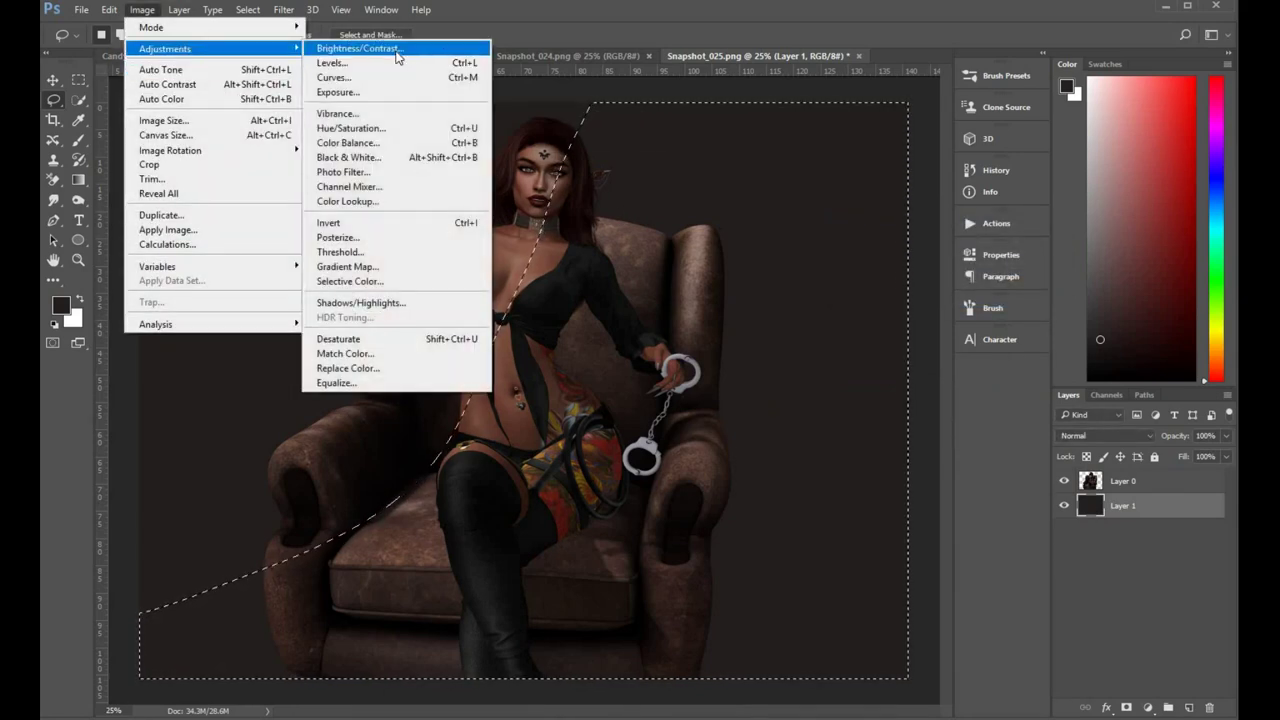
{"action": "left_click", "coordinate": [398, 50]}
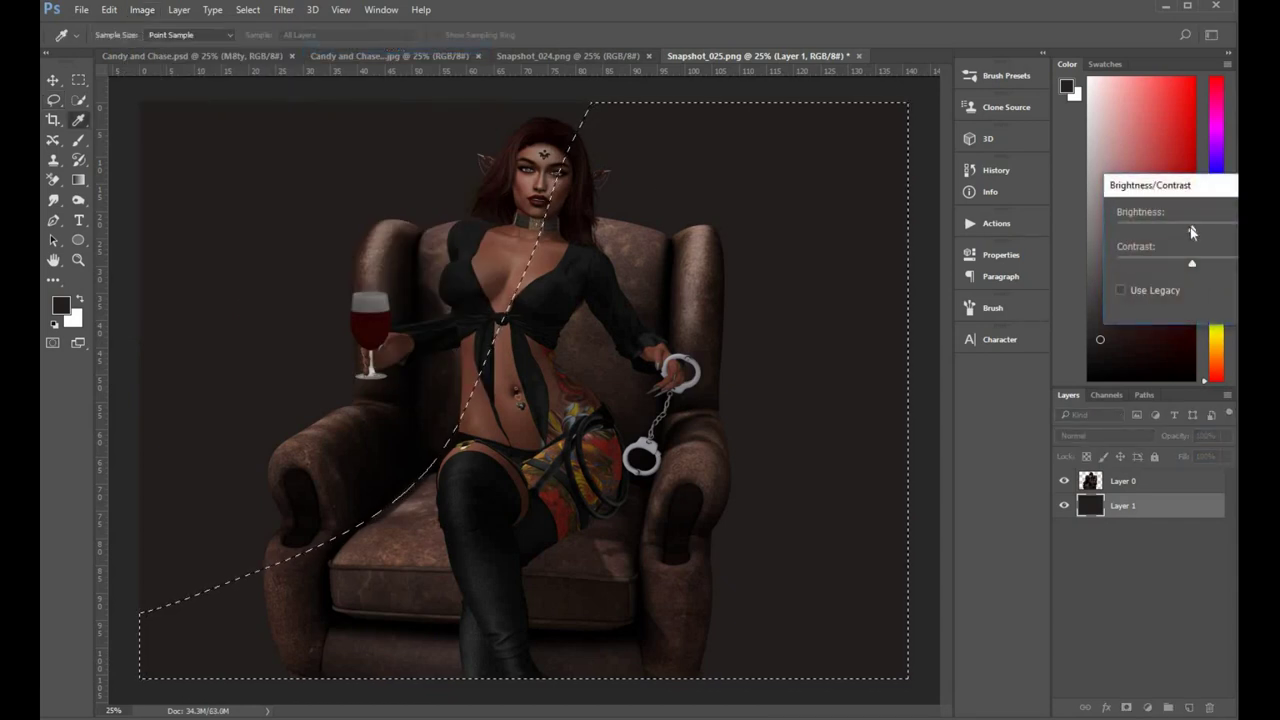
{"action": "left_click_drag", "start_coordinate": [1190, 232], "coordinate": [1157, 235]}
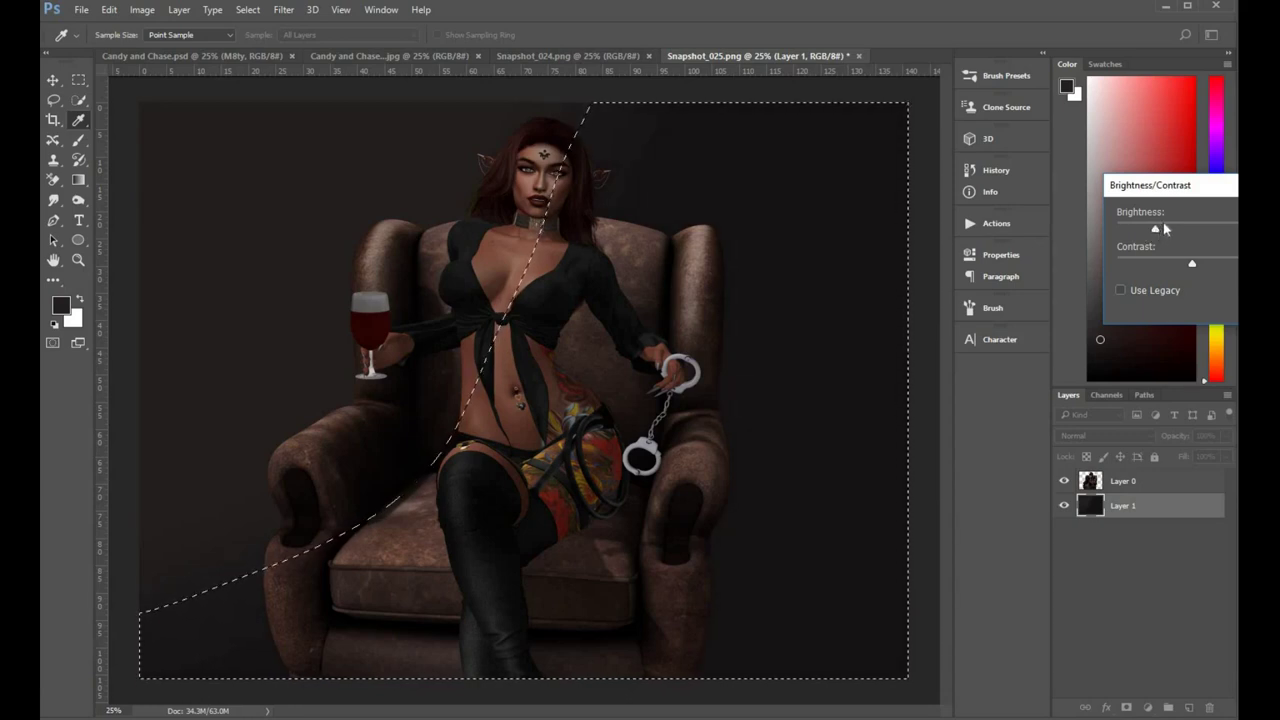
{"action": "key", "text": "l"}
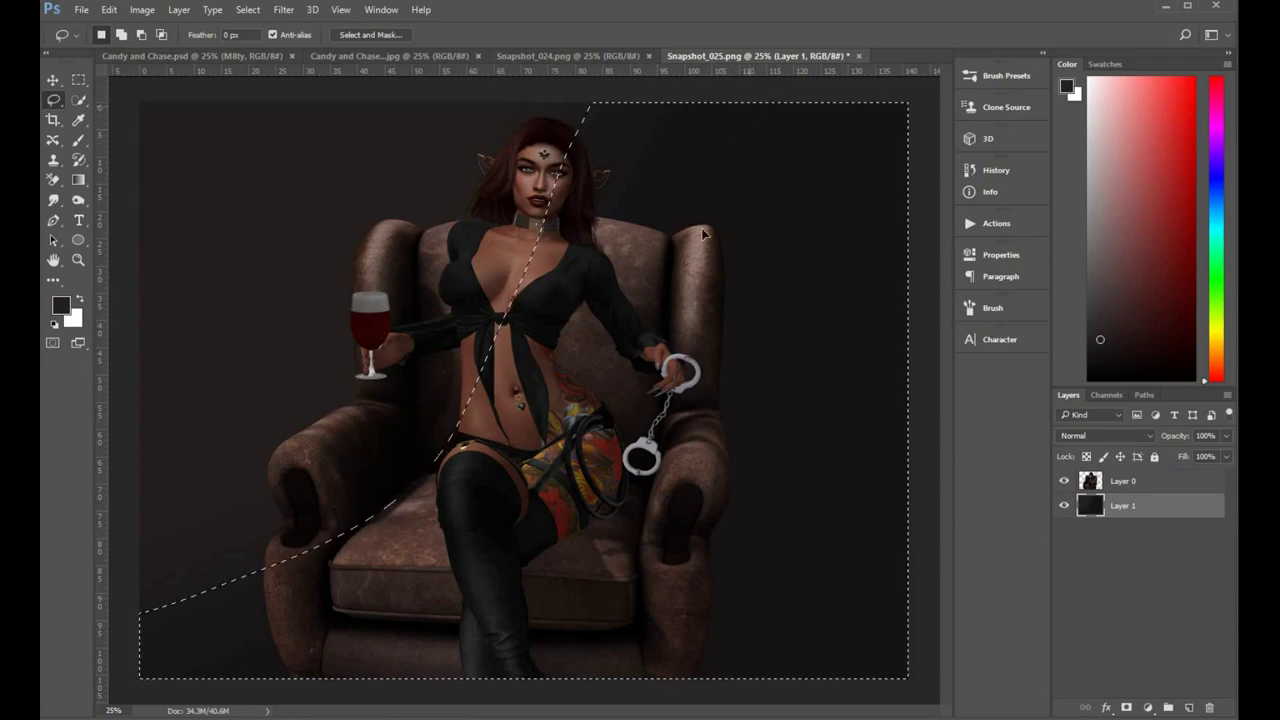
{"action": "mouse_move", "coordinate": [750, 110]}
{"action": "left_mouse_down"}
{"action": "mouse_move", "coordinate": [504, 502]}
{"action": "mouse_move", "coordinate": [458, 589]}
{"action": "mouse_move", "coordinate": [452, 636]}
{"action": "mouse_move", "coordinate": [594, 700]}
{"action": "mouse_move", "coordinate": [928, 700]}
{"action": "mouse_move", "coordinate": [975, 688]}
{"action": "mouse_move", "coordinate": [974, 380]}
{"action": "mouse_move", "coordinate": [897, 78]}
{"action": "left_mouse_up"}
{"action": "left_click", "coordinate": [733, 112]}
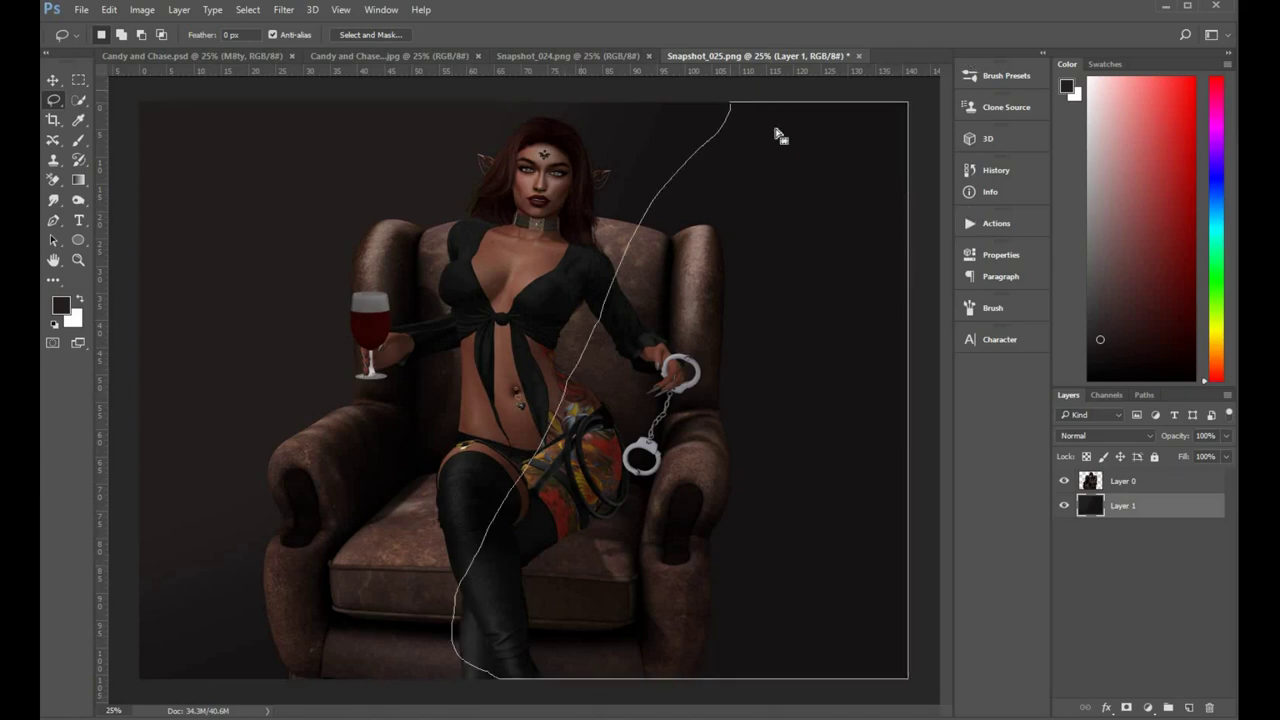
- Lasso the right side of the background again with a 200 px feather
{"action": "left_click_drag", "start_coordinate": [779, 135], "coordinate": [765, 190]}
{"action": "right_click", "coordinate": [752, 236]}
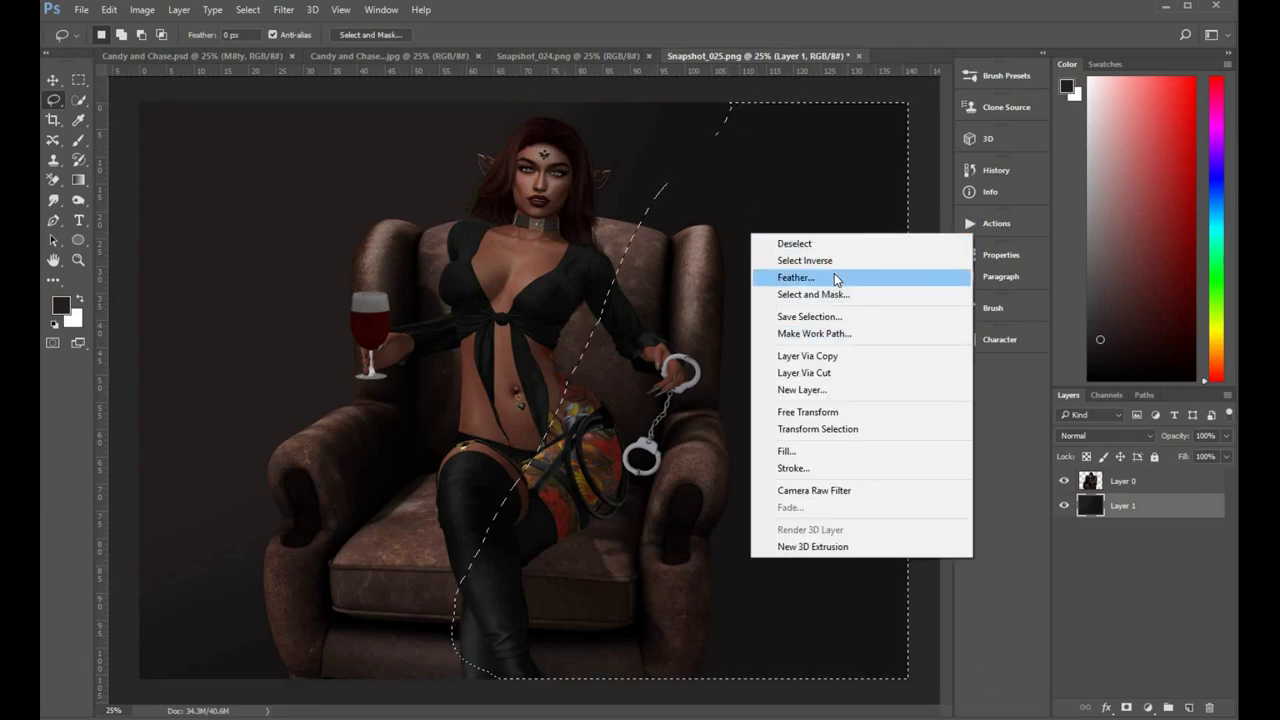
{"action": "left_click", "coordinate": [955, 277]}
{"action": "left_click", "coordinate": [1037, 267]}
- Darken the selection to Brightness -73 with Brightness/Contrast, then deselect
{"action": "left_click", "coordinate": [133, 12]}
{"action": "mouse_move", "coordinate": [298, 49]}
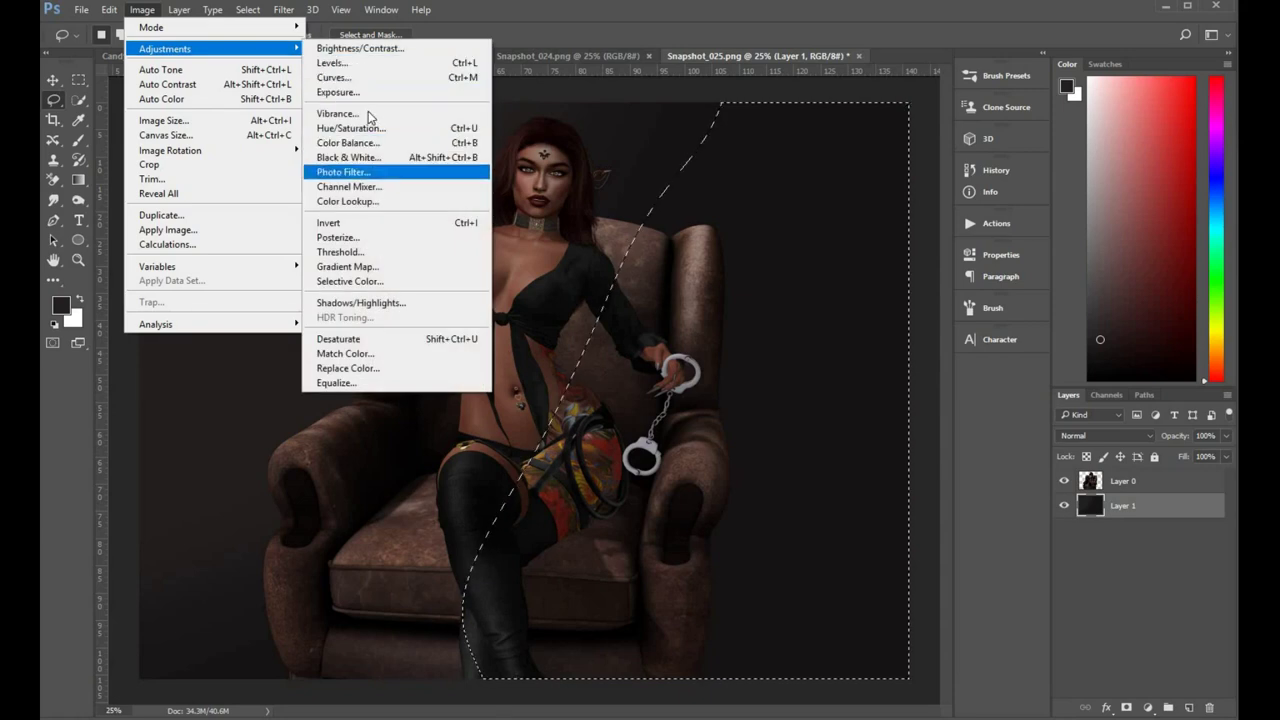
{"action": "left_click", "coordinate": [392, 49]}
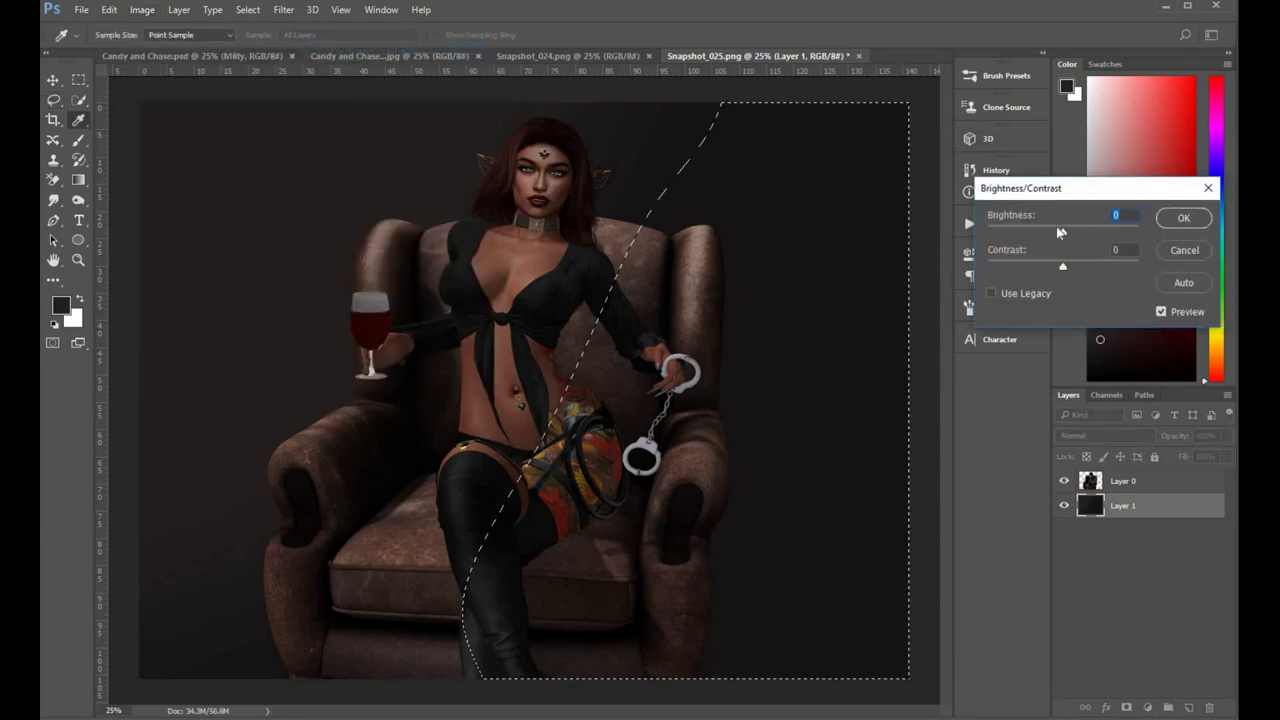
{"action": "left_click_drag", "start_coordinate": [1061, 230], "coordinate": [1034, 236]}
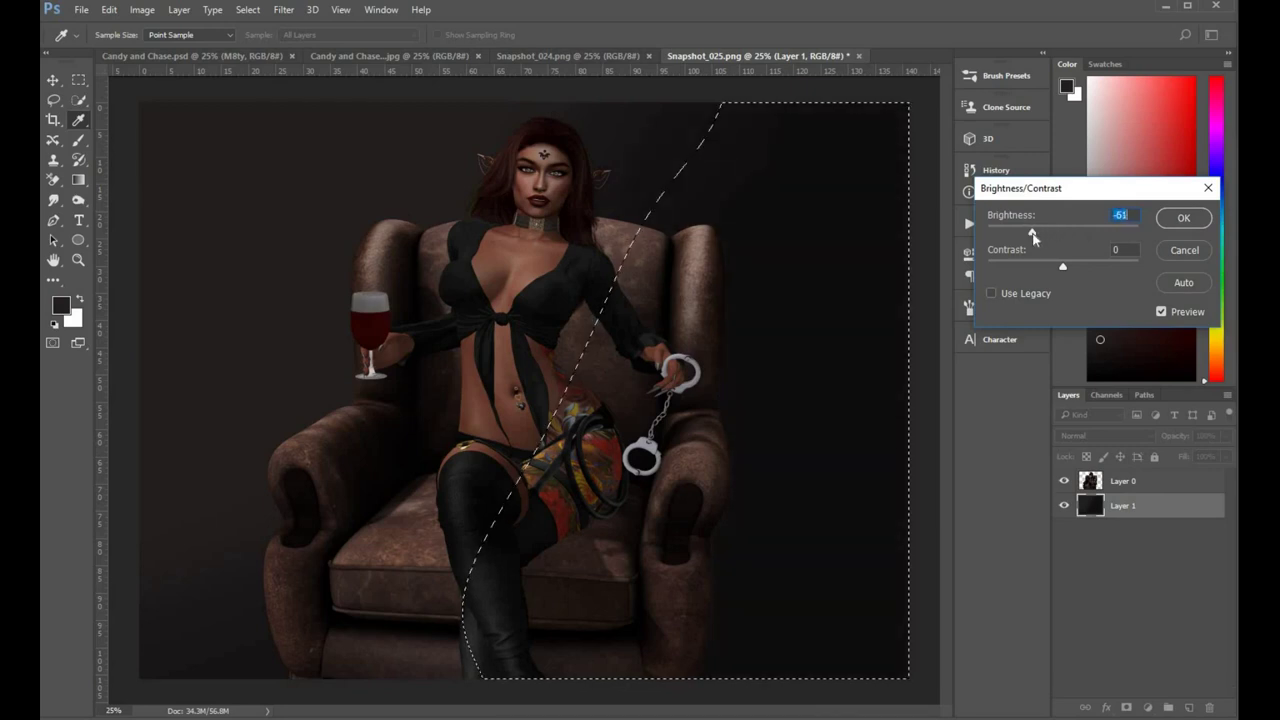
{"action": "left_click", "coordinate": [1182, 217]}
{"action": "key", "text": "l"}
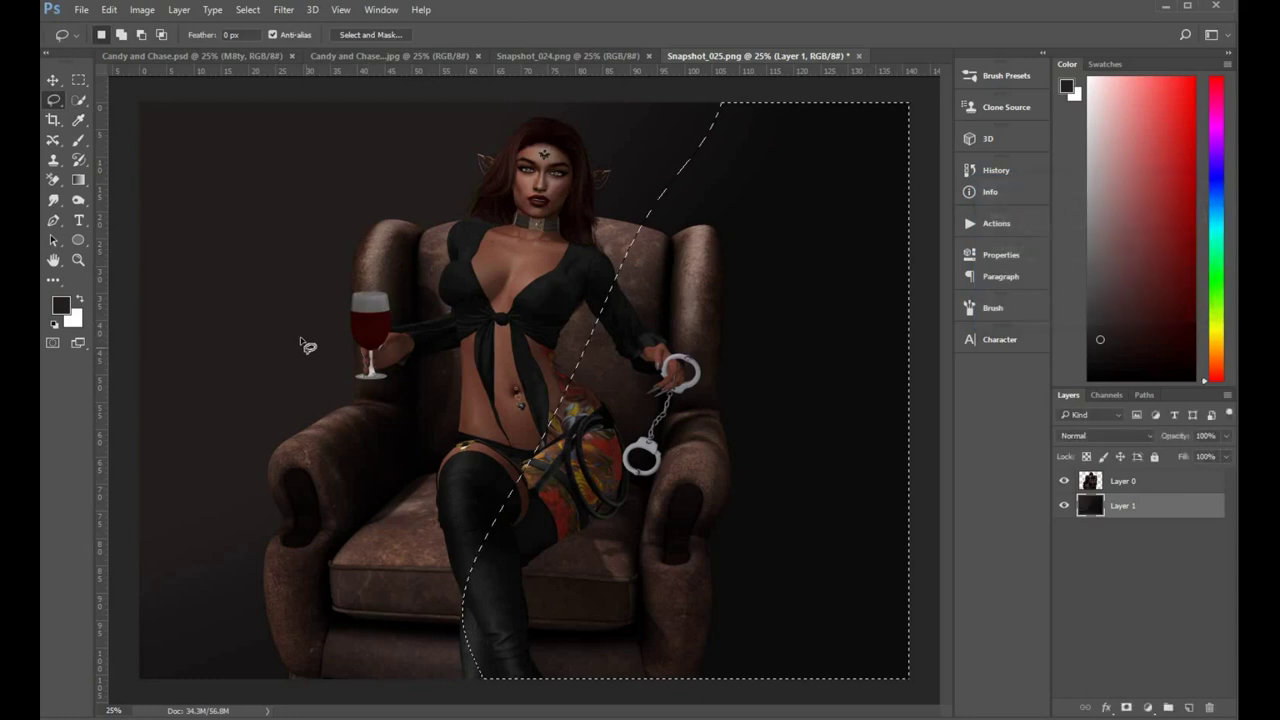
{"action": "left_click", "coordinate": [317, 110]}
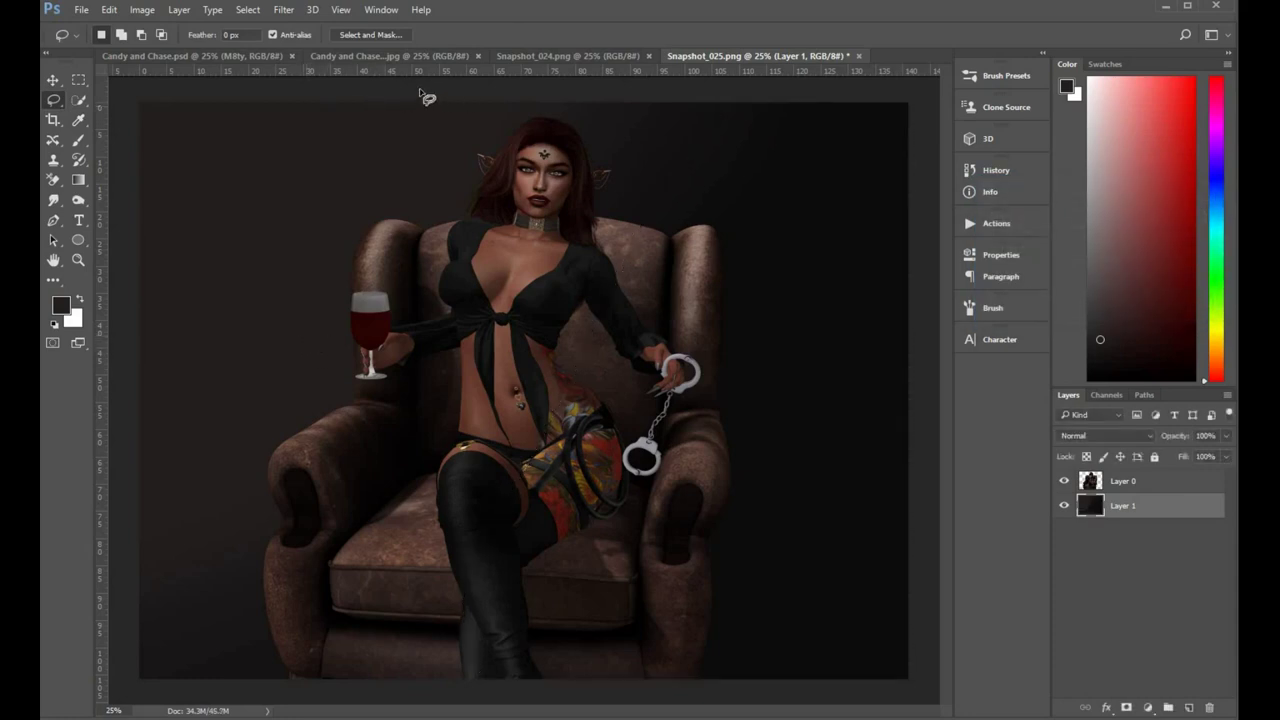
- Lasso the upper-left background around the head with a 200 px feather
{"action": "mouse_move", "coordinate": [420, 100]}
{"action": "left_mouse_down"}
{"action": "mouse_move", "coordinate": [498, 160]}
{"action": "mouse_move", "coordinate": [456, 309]}
{"action": "mouse_move", "coordinate": [282, 370]}
{"action": "mouse_move", "coordinate": [161, 342]}
{"action": "mouse_move", "coordinate": [118, 200]}
{"action": "mouse_move", "coordinate": [110, 93]}
{"action": "mouse_move", "coordinate": [410, 78]}
{"action": "mouse_move", "coordinate": [390, 214]}
{"action": "left_mouse_up"}
{"action": "right_click", "coordinate": [384, 212]}
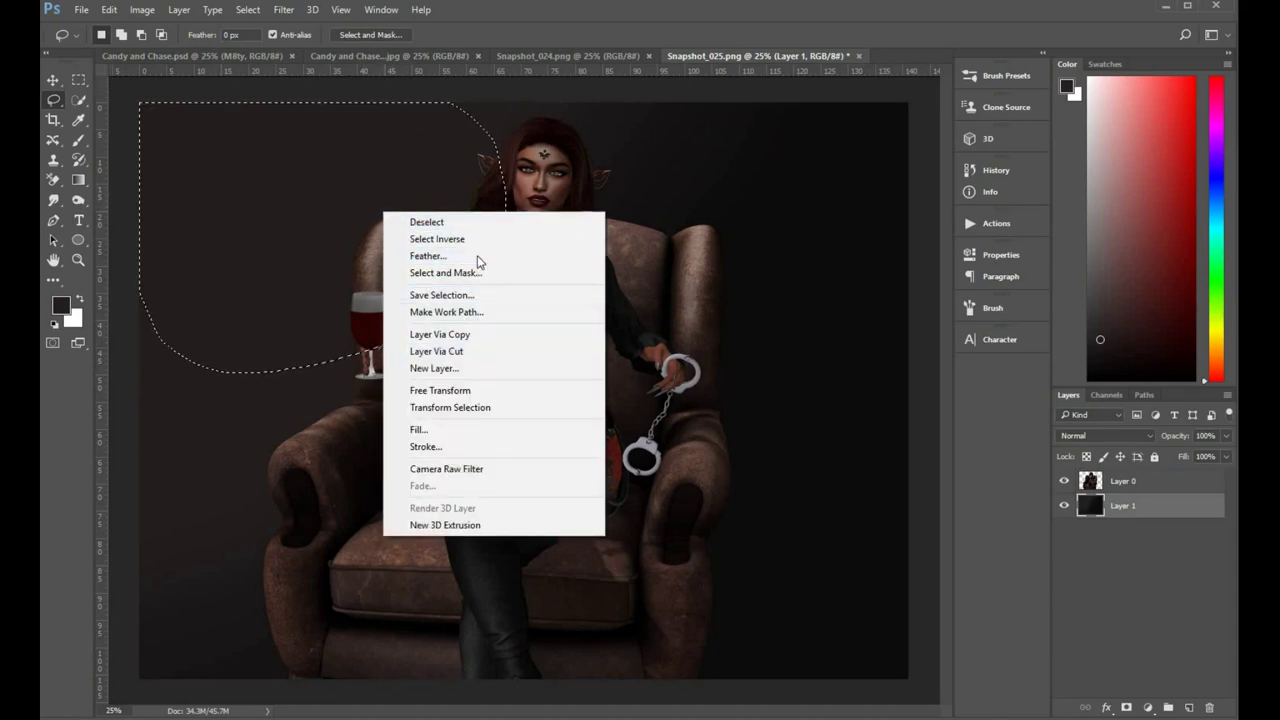
{"action": "left_click", "coordinate": [477, 258]}
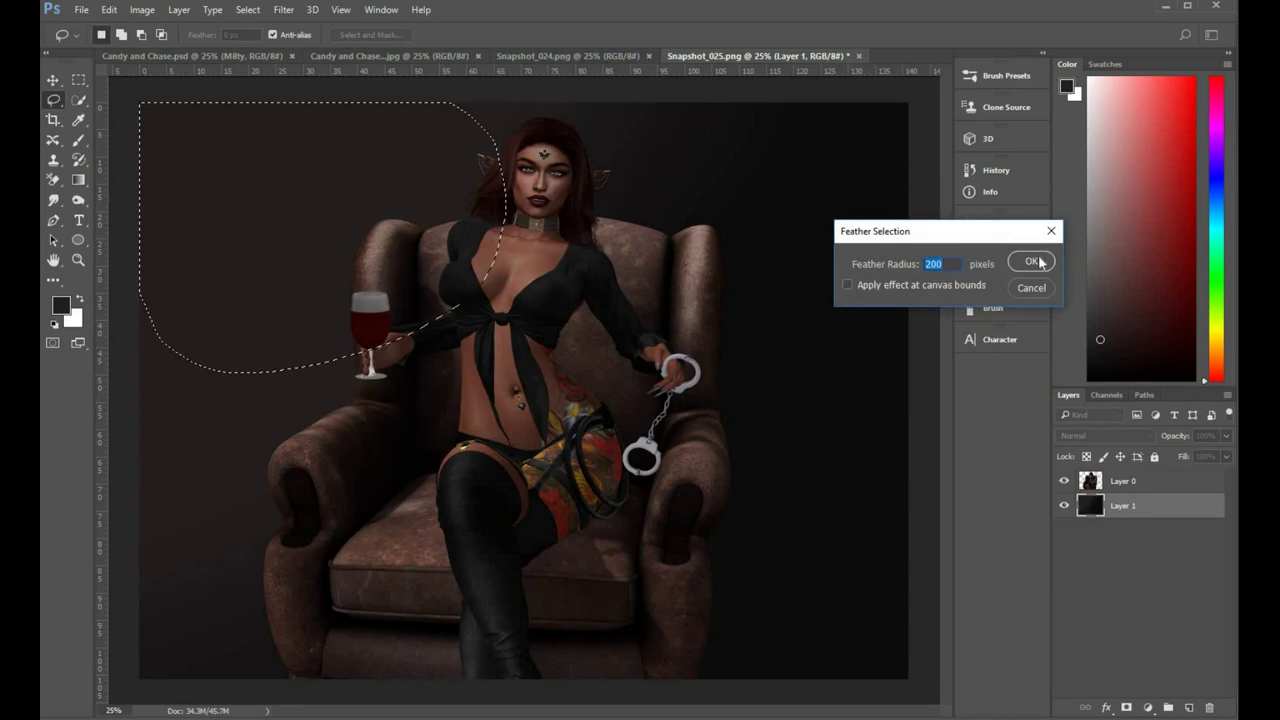
{"action": "left_click", "coordinate": [1031, 261]}
- Raise the selection's brightness to 60 with Brightness/Contrast, then deselect with Ctrl+D
{"action": "left_click", "coordinate": [142, 10]}
{"action": "mouse_move", "coordinate": [177, 48]}
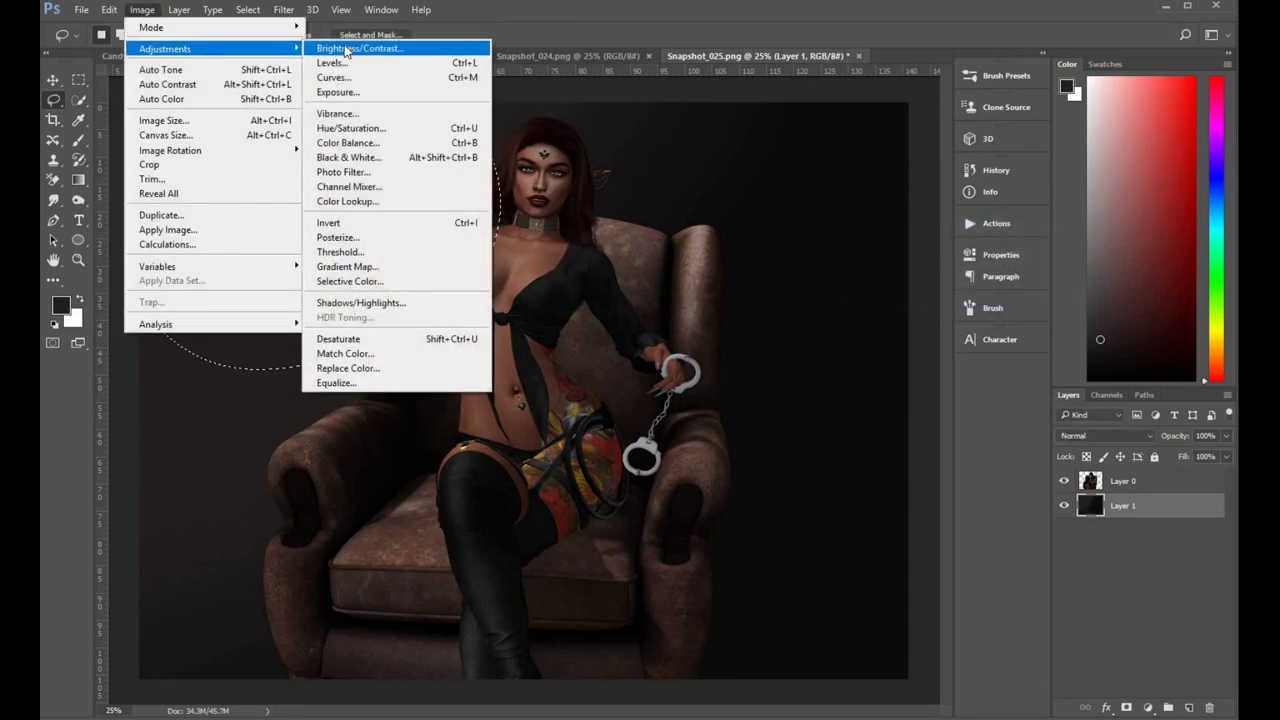
{"action": "left_click", "coordinate": [347, 49]}
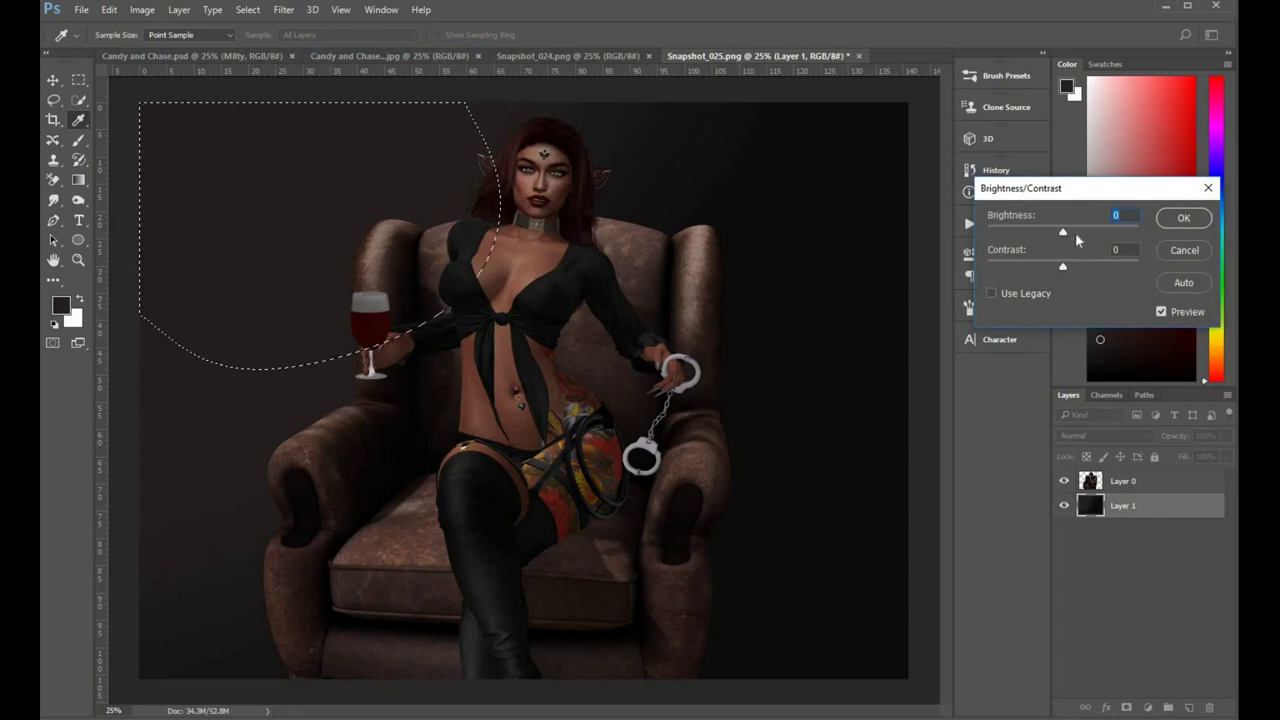
{"action": "left_click_drag", "start_coordinate": [1093, 235], "coordinate": [1095, 236]}
{"action": "left_click", "coordinate": [1181, 219]}
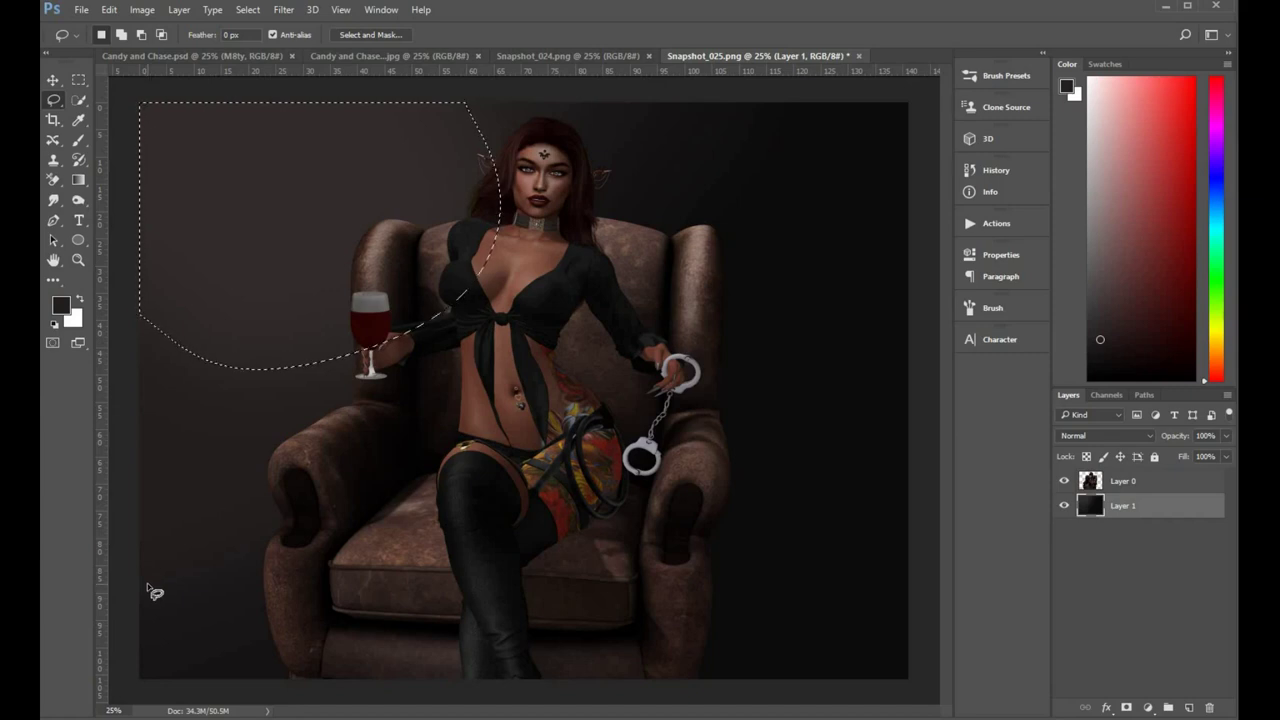
{"action": "key", "text": "ctrl+d"}
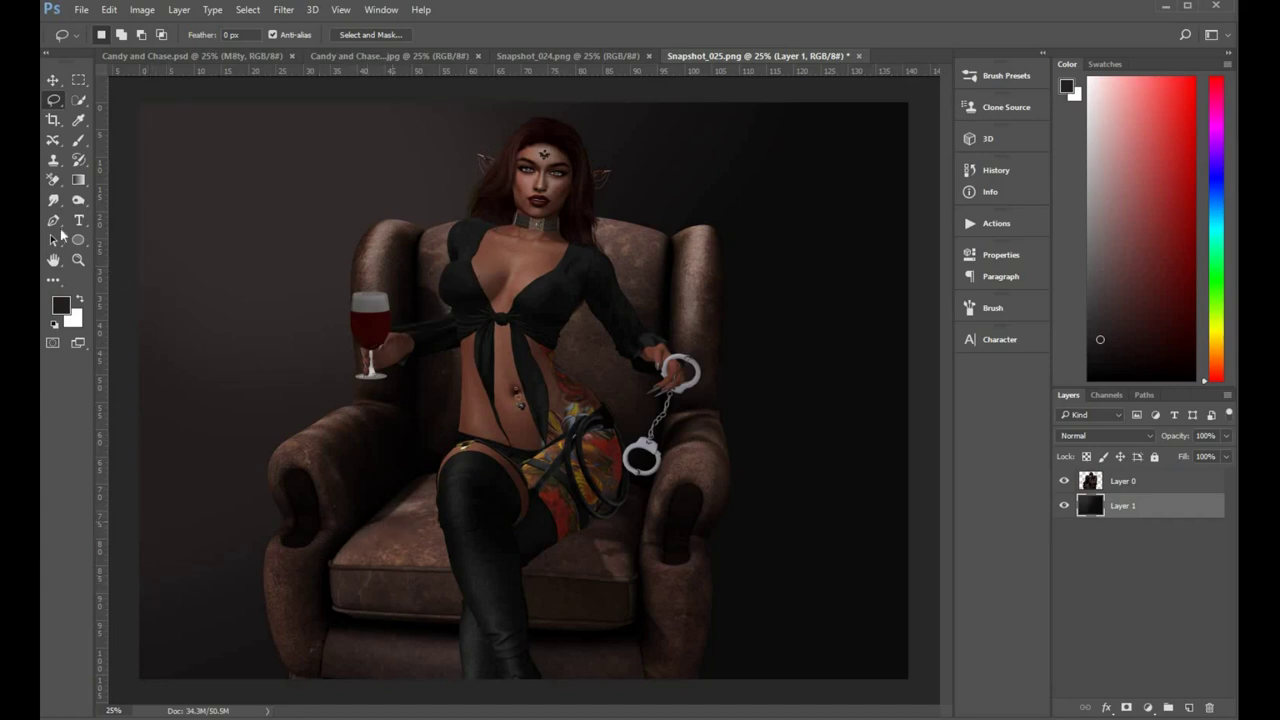
- Zoom in on the face and add a new Layer 2 clipped to Layer 0
{"action": "left_click", "coordinate": [78, 260]}
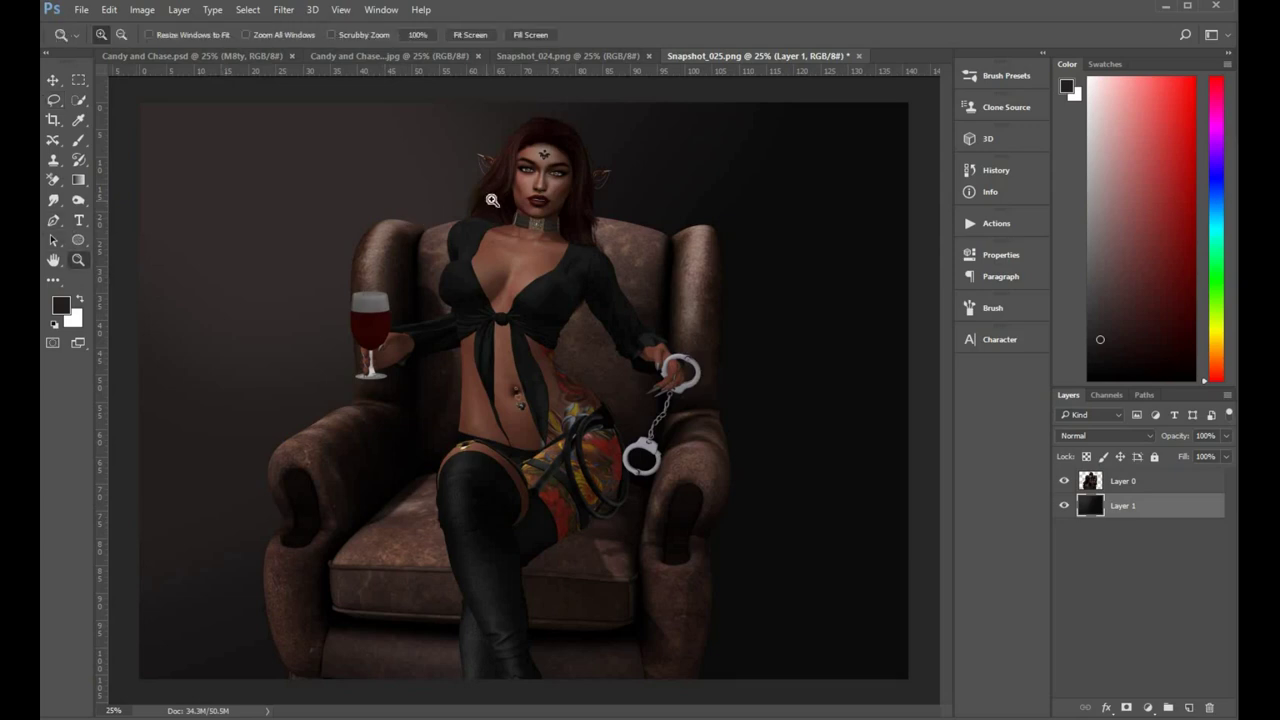
{"action": "left_click", "coordinate": [490, 200]}
{"action": "left_click", "coordinate": [490, 200]}
{"action": "left_click", "coordinate": [491, 200]}
{"action": "left_click", "coordinate": [492, 199]}
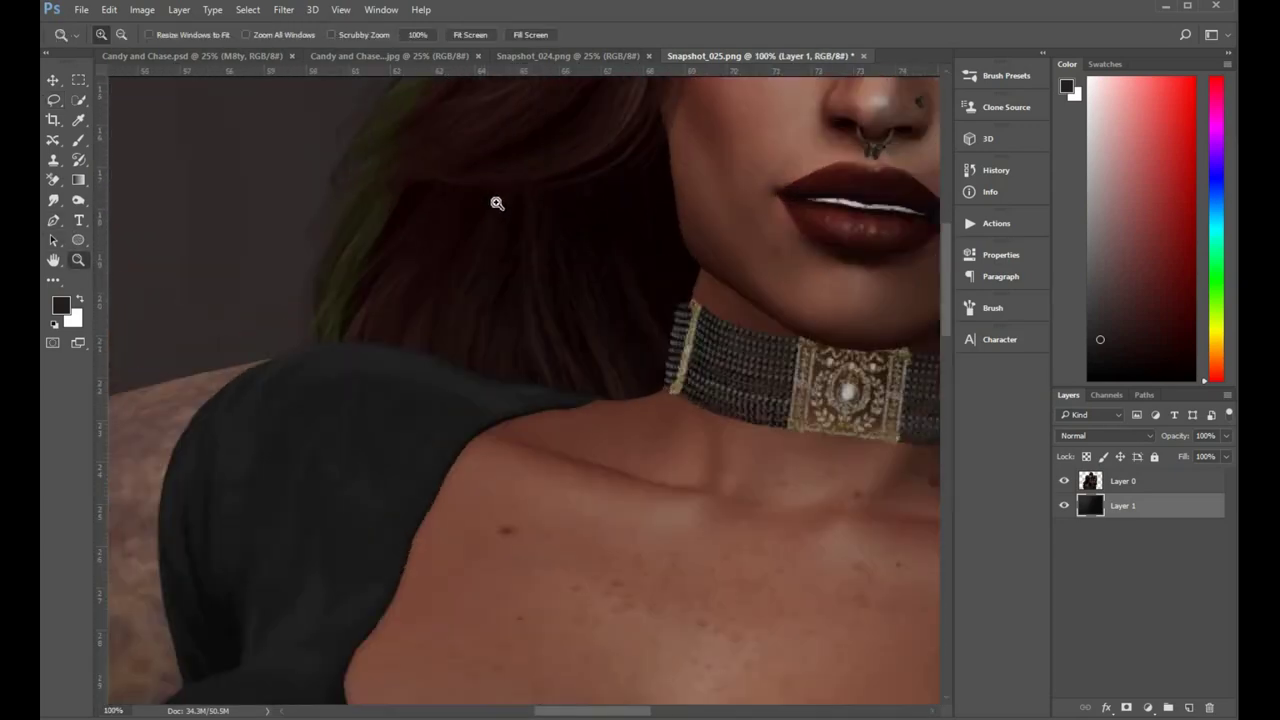
{"action": "left_click", "coordinate": [512, 343]}
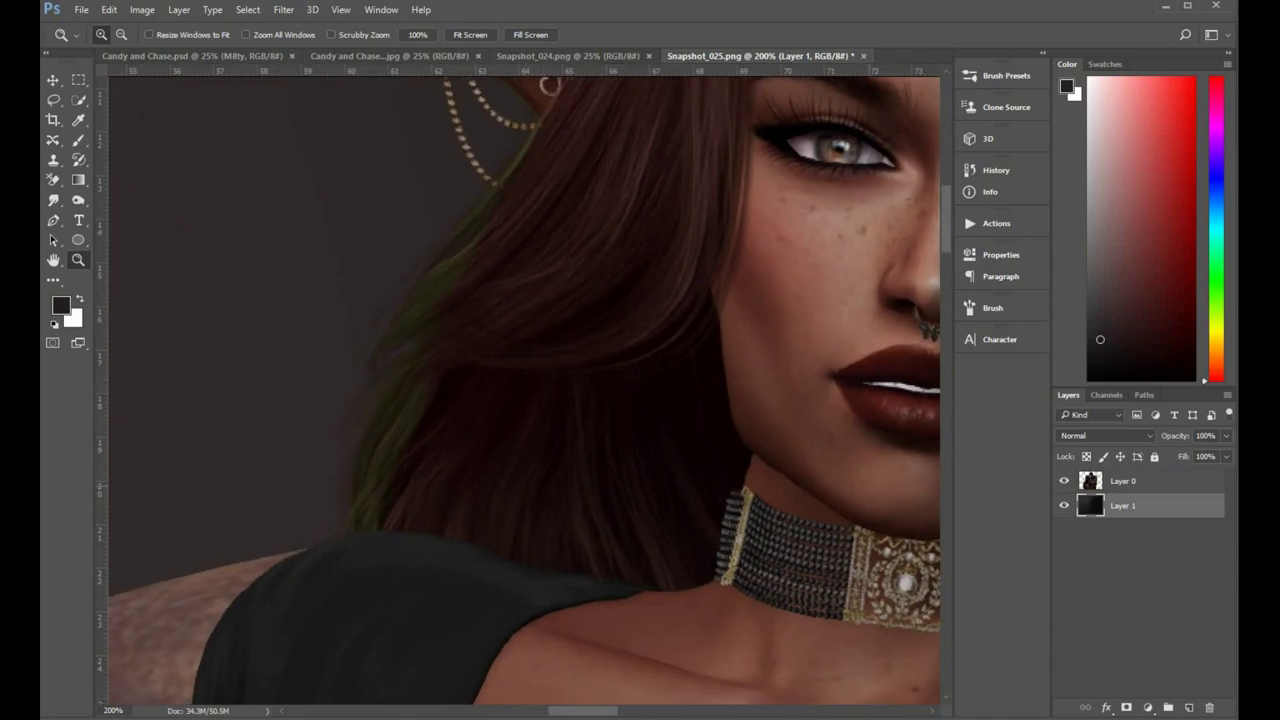
{"action": "key", "text": "alt+bracketright"}
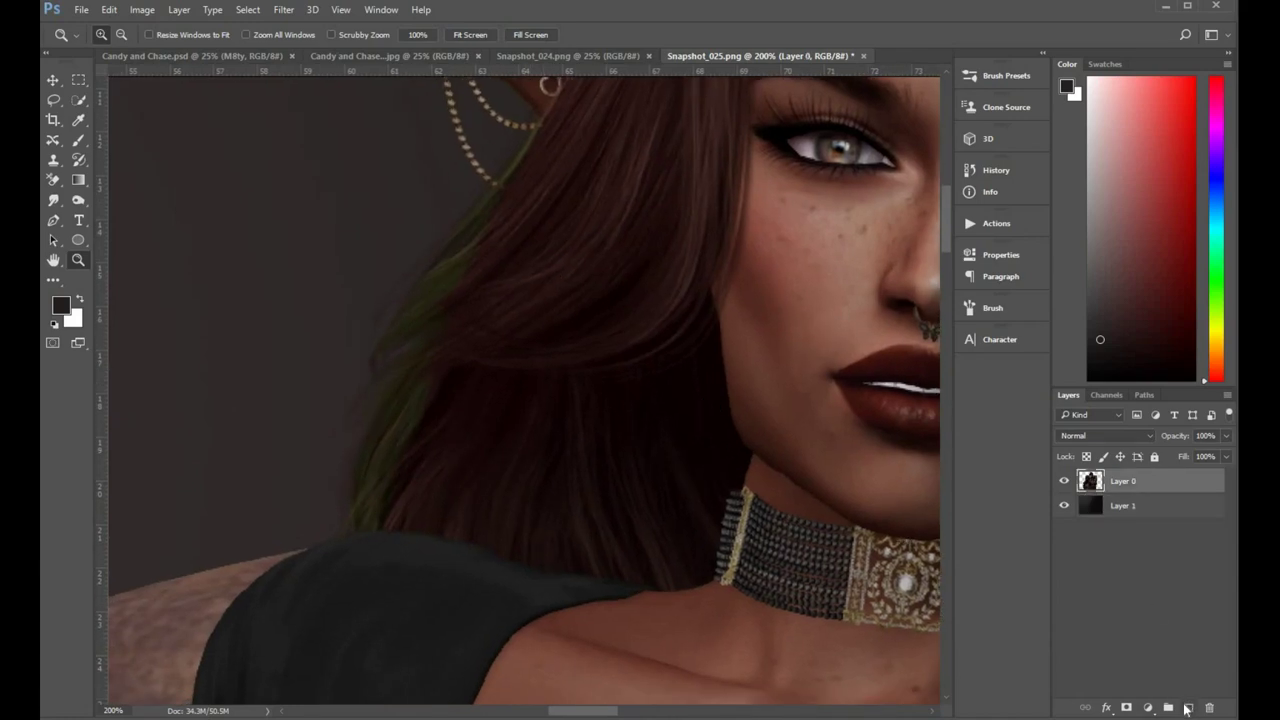
{"action": "left_click", "coordinate": [1189, 707]}
{"action": "left_click", "coordinate": [1172, 486], "text": "alt"}
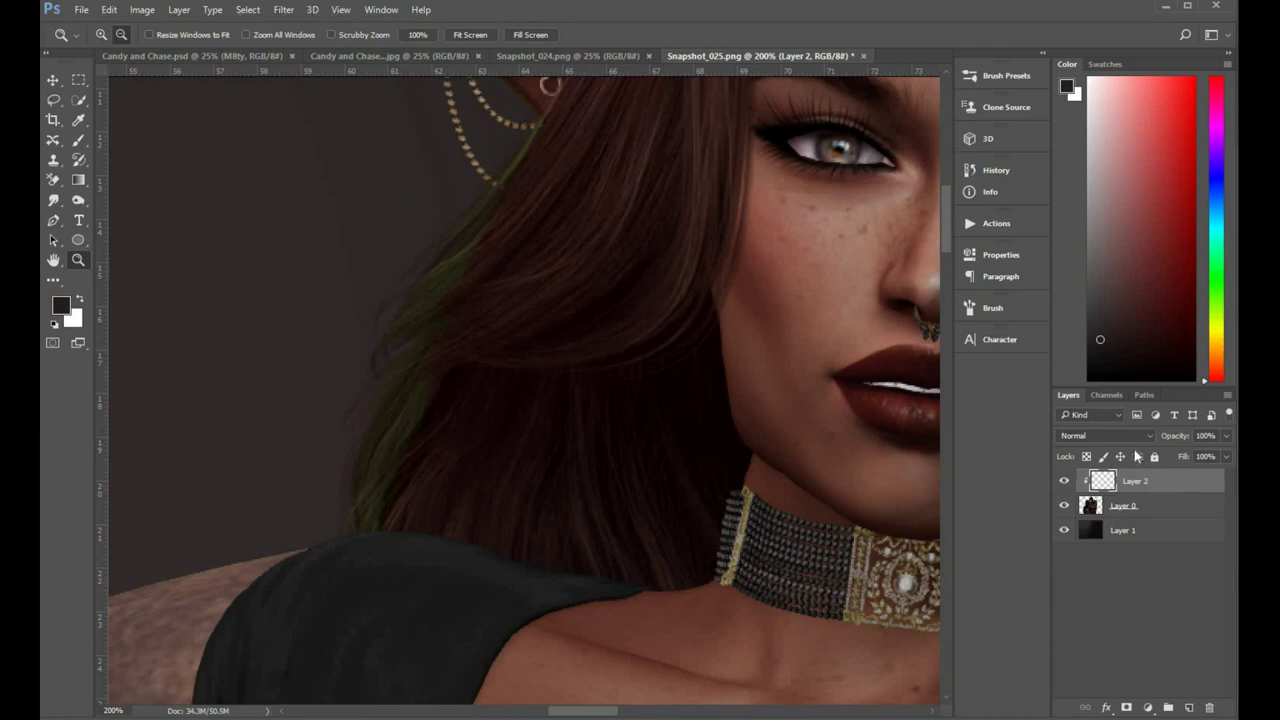
- Set Layer 2 to Hue blend mode and sample the hair colour as foreground
{"action": "left_click", "coordinate": [1141, 431]}
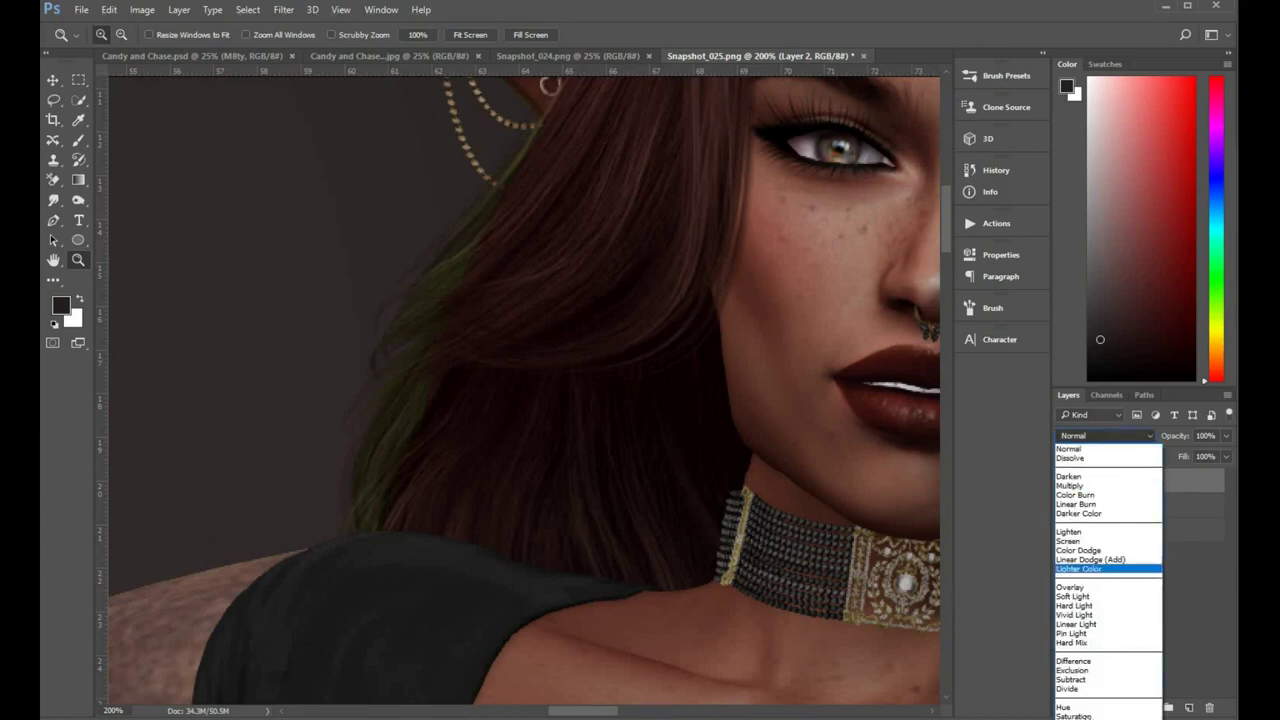
{"action": "left_click", "coordinate": [1068, 707]}
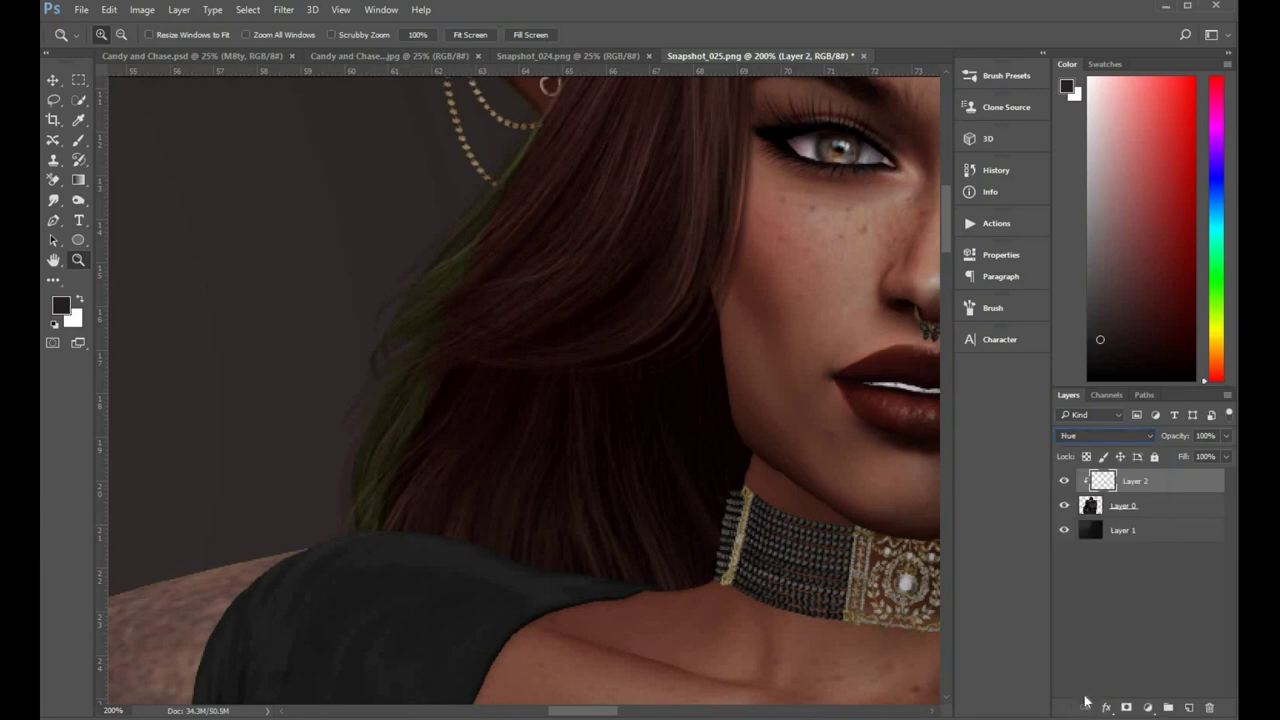
{"action": "left_click", "coordinate": [78, 120]}
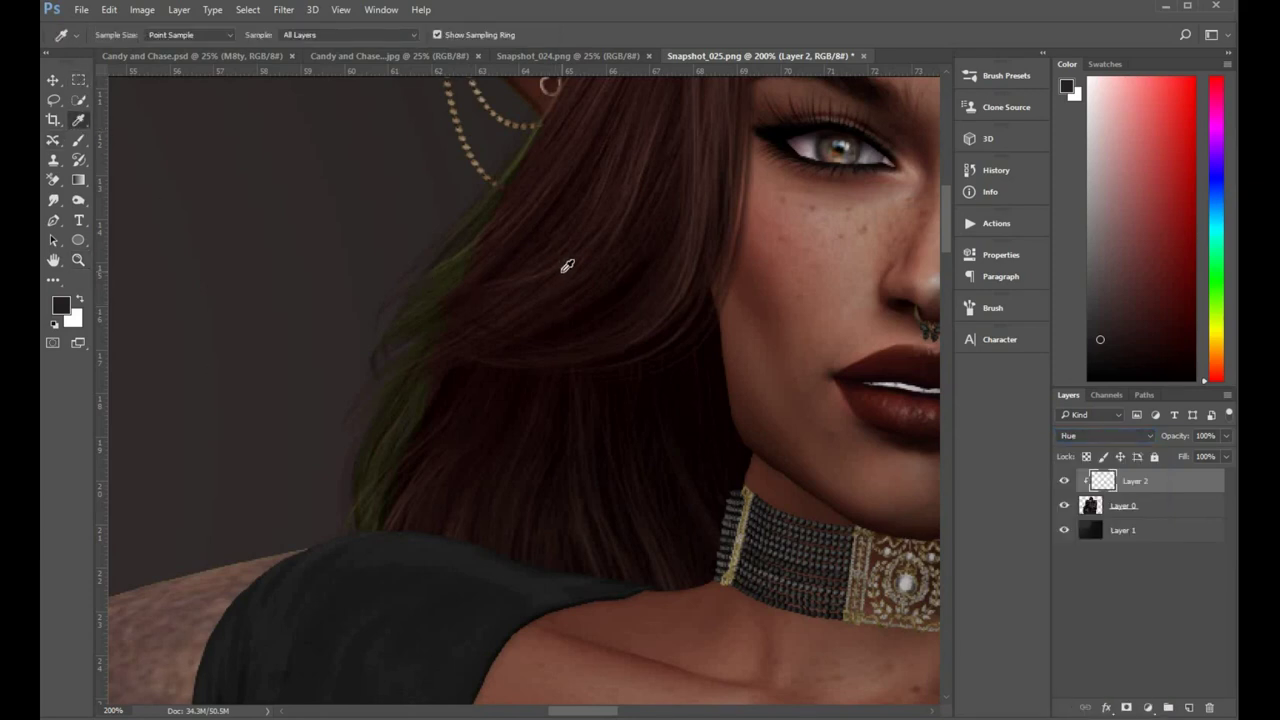
{"action": "left_click", "coordinate": [567, 266]}
- Set up the Brush at size 175 and 100% opacity
{"action": "left_click", "coordinate": [79, 141]}
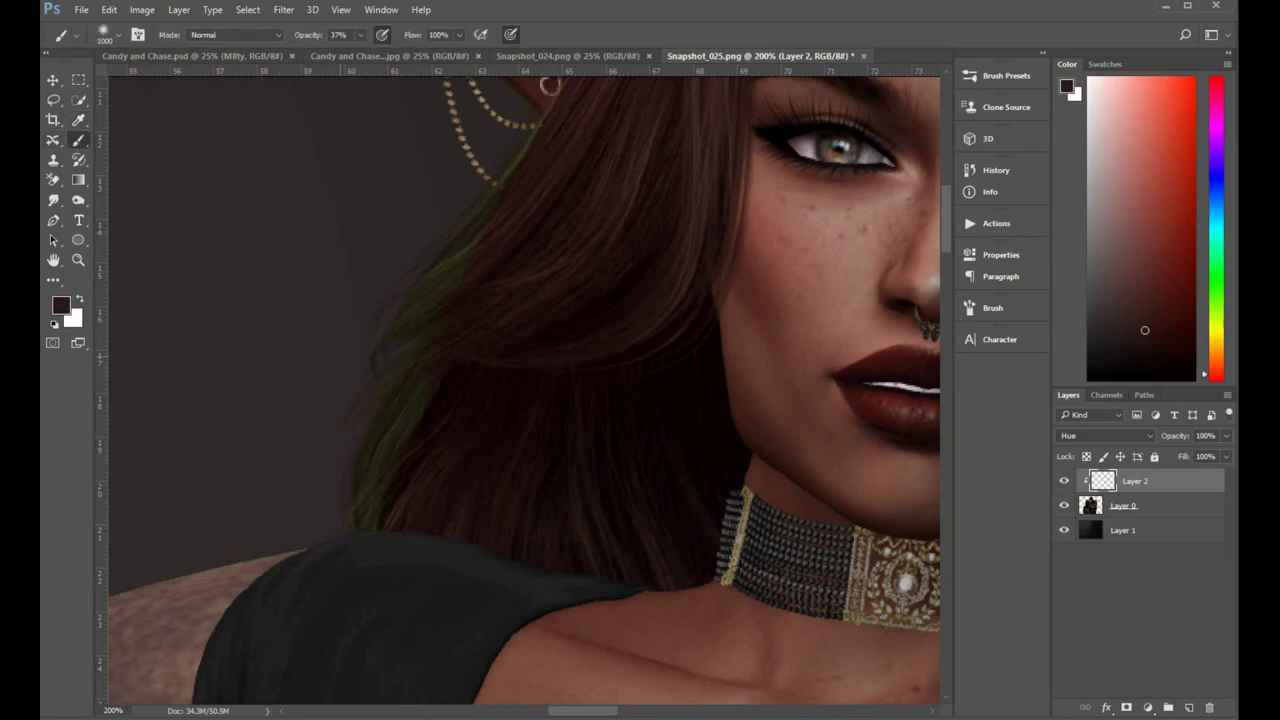
{"action": "key", "text": "bracketleft"}
{"action": "key", "text": "bracketleft"}
{"action": "key", "text": "bracketleft"}
{"action": "key", "text": "bracketleft"}
{"action": "key", "text": "bracketleft"}
{"action": "key", "text": "bracketleft"}
{"action": "key", "text": "bracketleft"}
{"action": "key", "text": "bracketleft"}
{"action": "key", "text": "bracketleft"}
{"action": "left_click", "coordinate": [360, 35]}
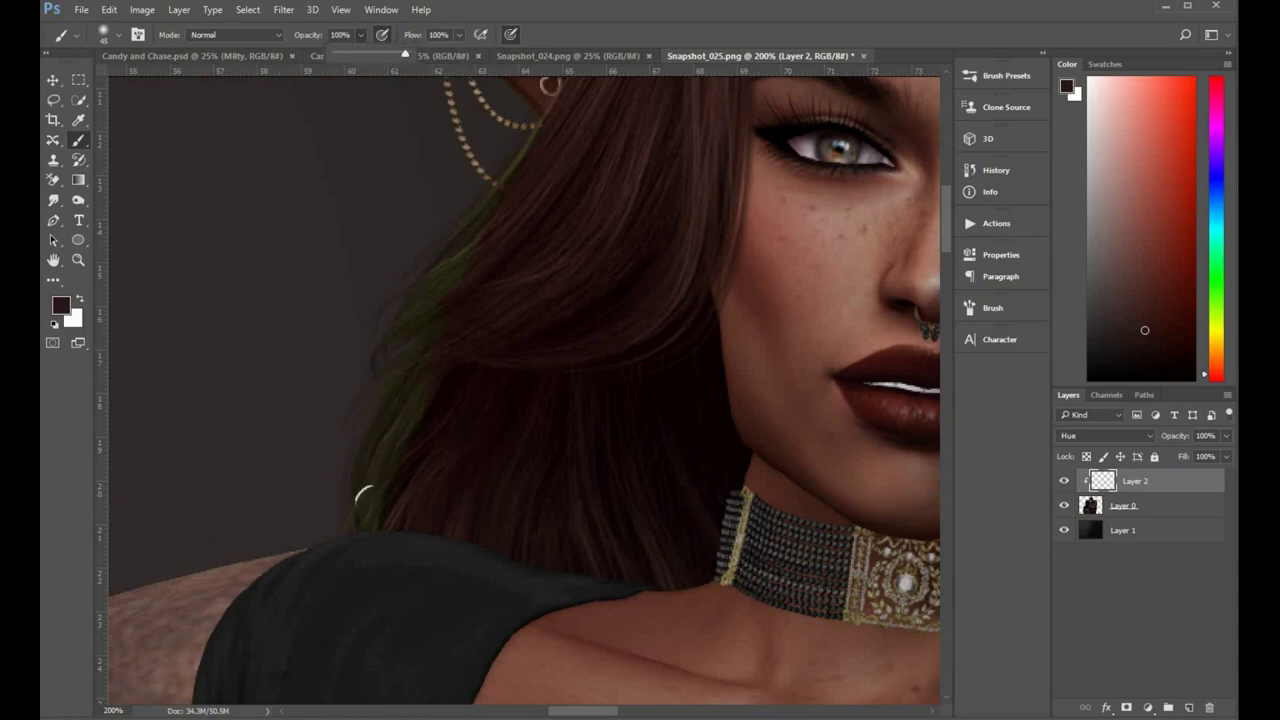
{"action": "left_click", "coordinate": [345, 495]}
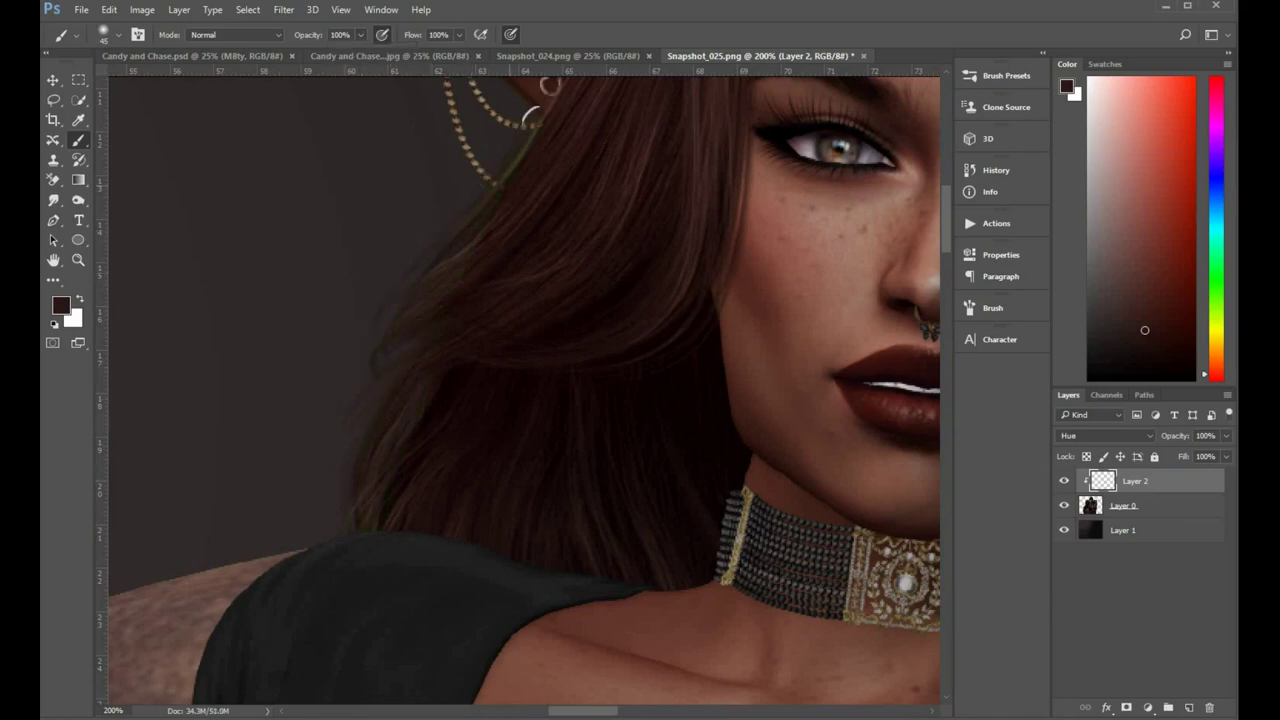
- Paint the sampled brown over the hair on Layer 2, resampling a darker hair brown midway
{"action": "key", "text": "space"}
{"action": "left_click_drag", "start_coordinate": [464, 606], "coordinate": [415, 408]}
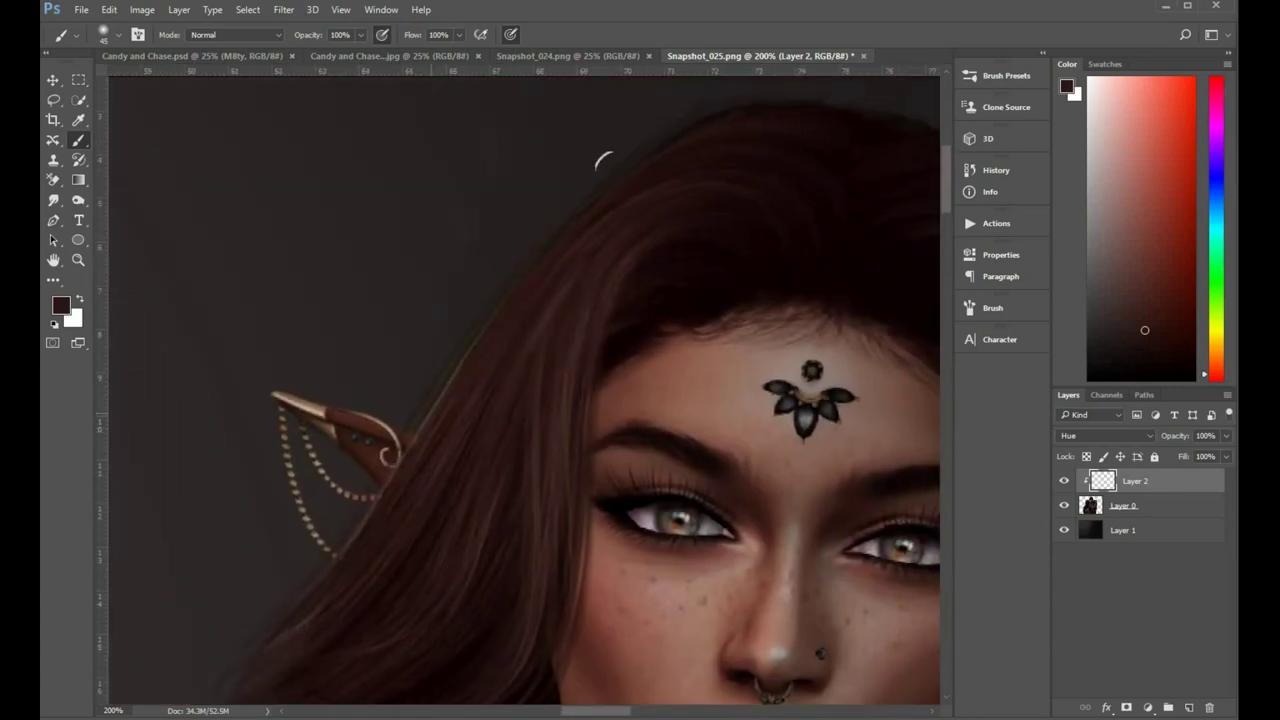
{"action": "left_click_drag", "start_coordinate": [502, 290], "coordinate": [466, 237]}
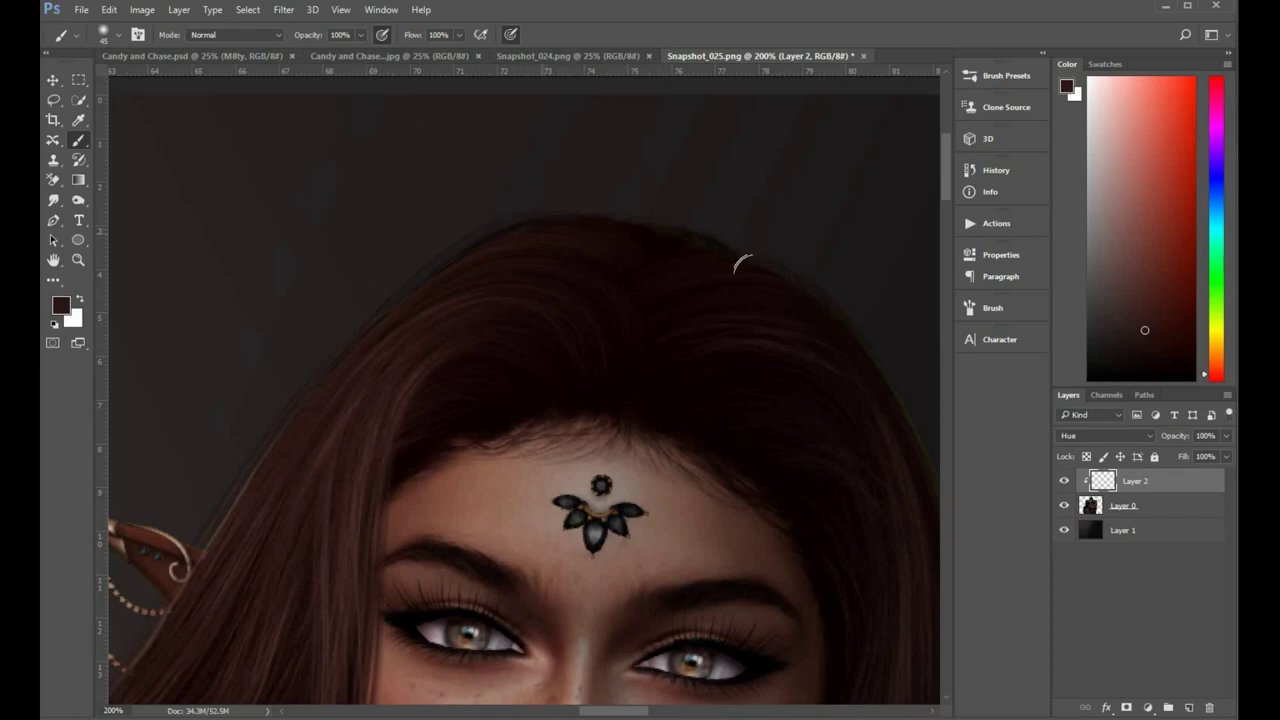
{"action": "left_click", "coordinate": [79, 121]}
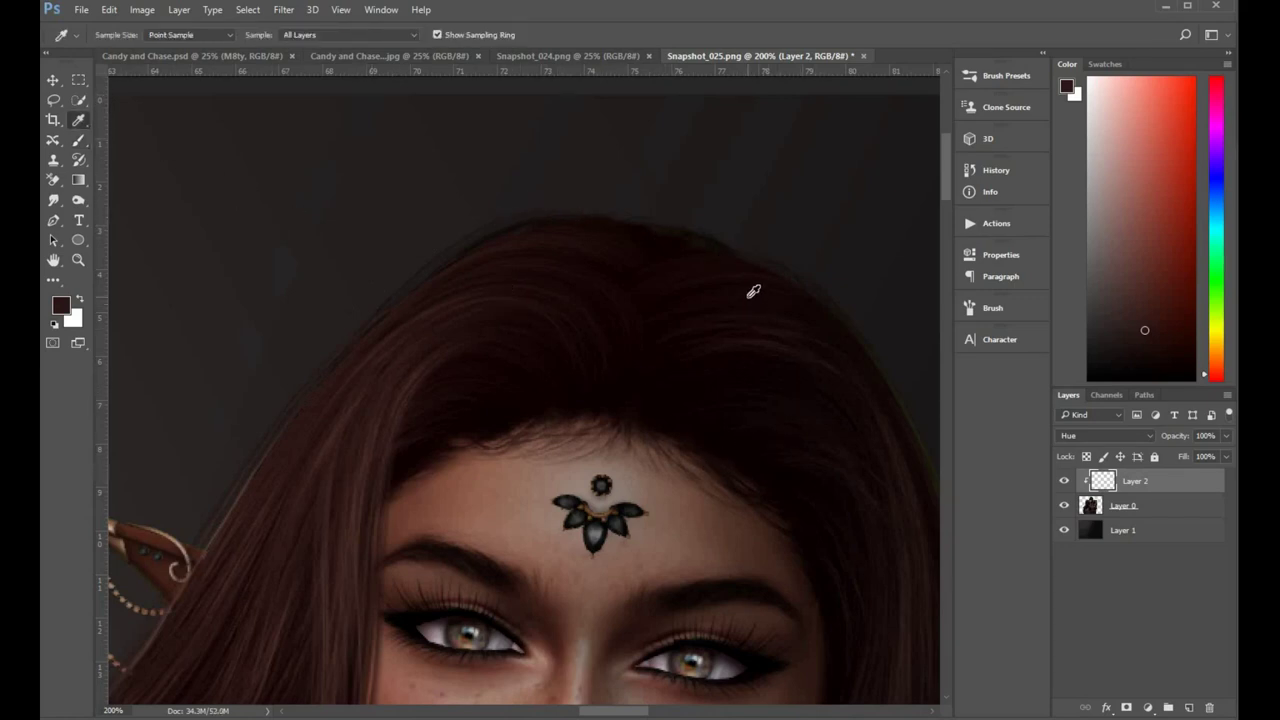
{"action": "left_click", "coordinate": [748, 297]}
{"action": "left_click", "coordinate": [79, 141]}
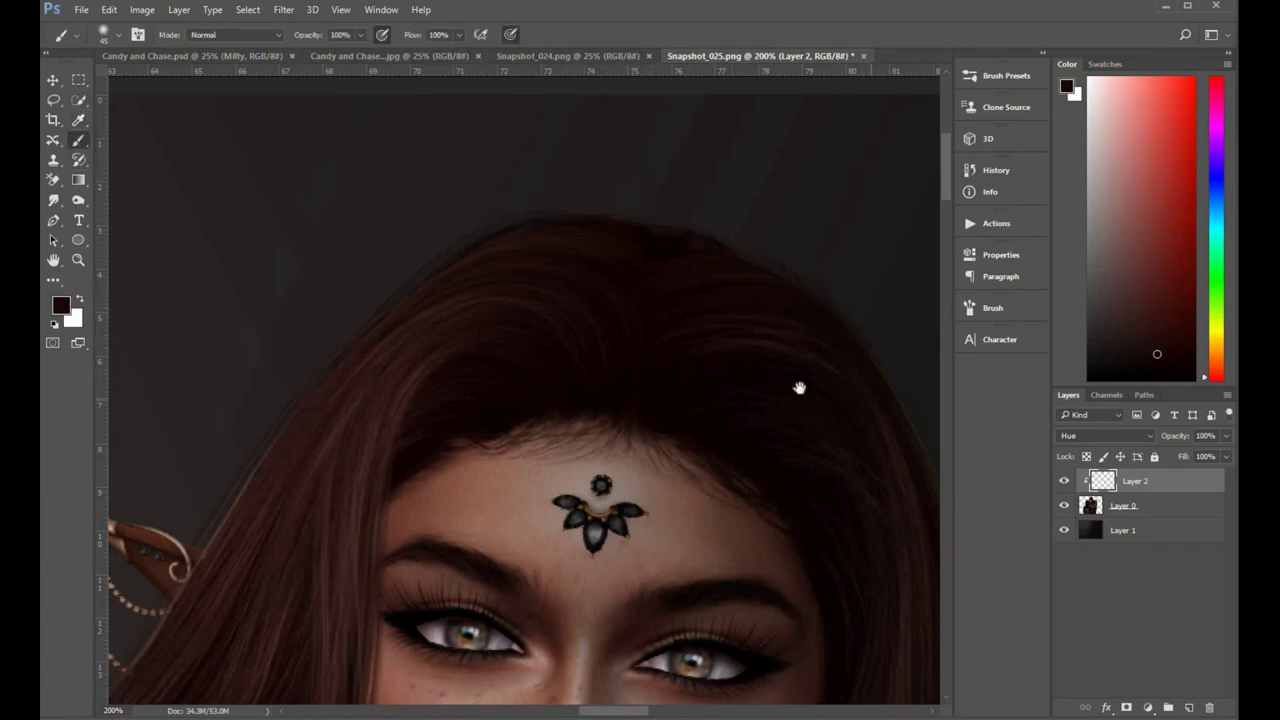
{"action": "left_click_drag", "start_coordinate": [709, 314], "coordinate": [654, 246]}
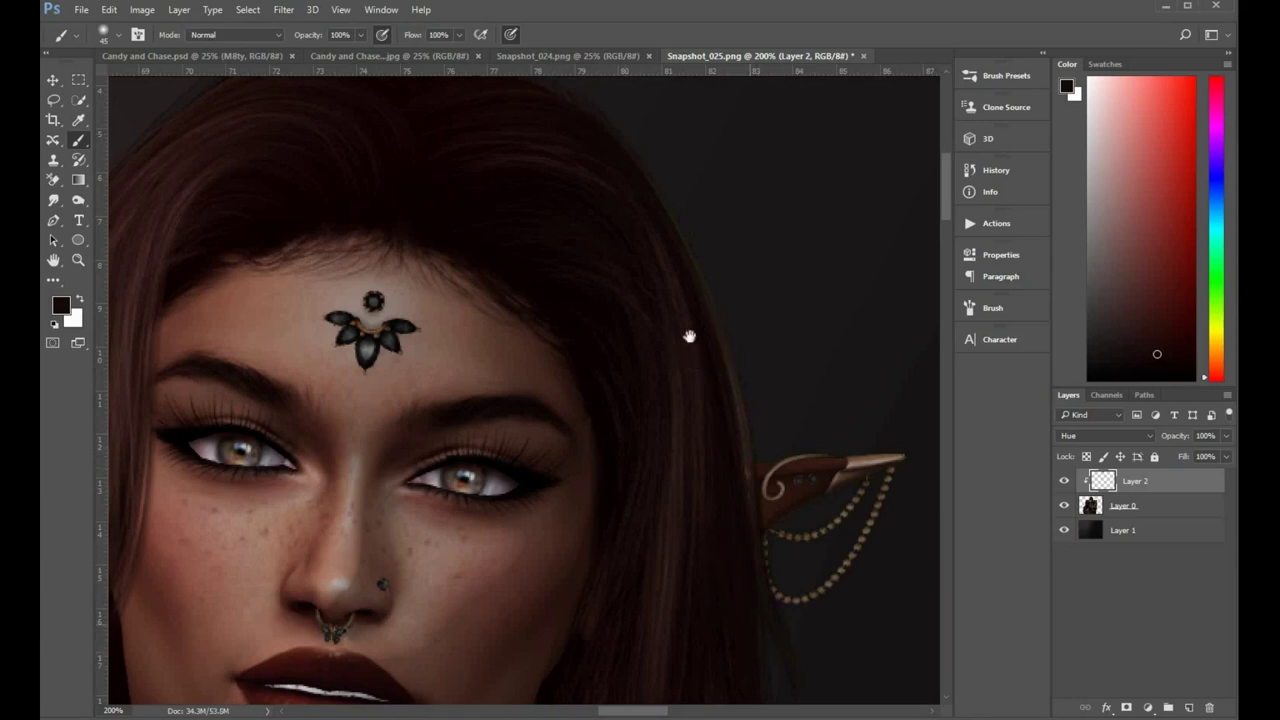
{"action": "left_click_drag", "start_coordinate": [748, 640], "coordinate": [689, 337]}
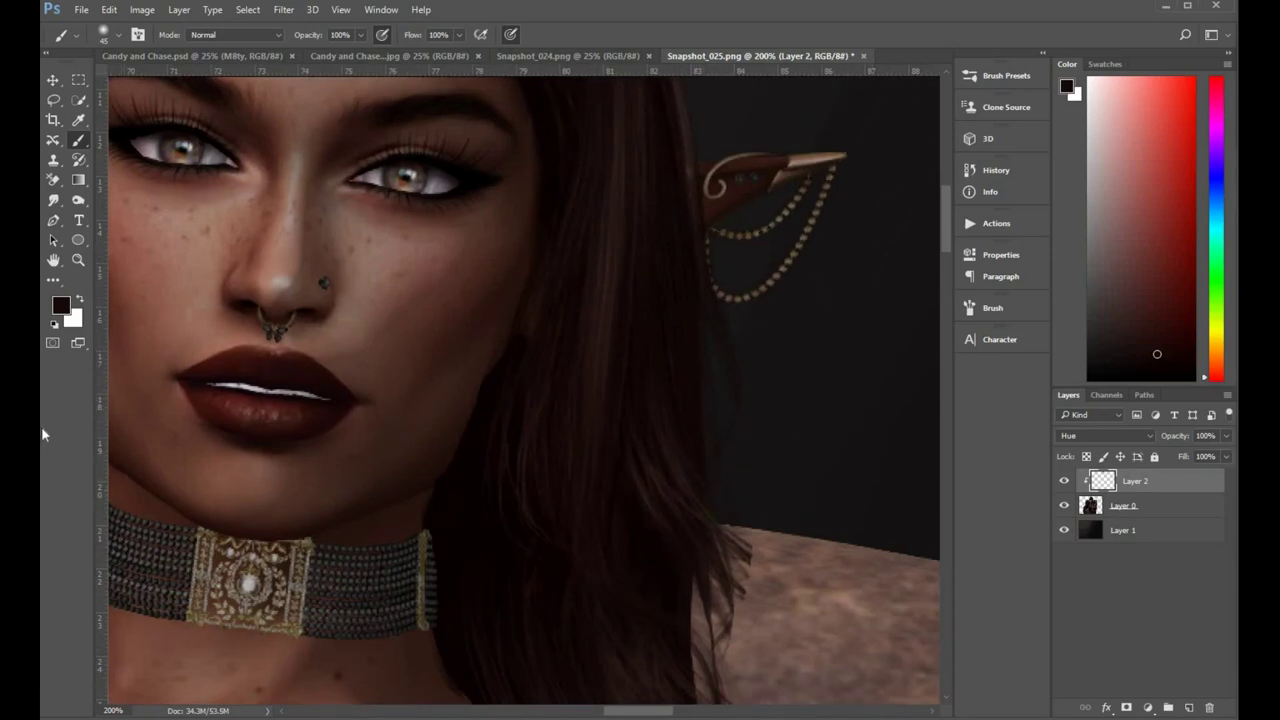
- Zoom back out to view the whole image
{"action": "left_click", "coordinate": [79, 259]}
{"action": "left_click", "coordinate": [355, 350], "text": "alt"}
{"action": "left_click", "coordinate": [355, 350], "text": "alt"}
{"action": "left_click", "coordinate": [348, 341], "text": "alt"}
{"action": "left_click", "coordinate": [340, 330], "text": "alt"}
{"action": "left_click", "coordinate": [330, 316], "text": "alt"}
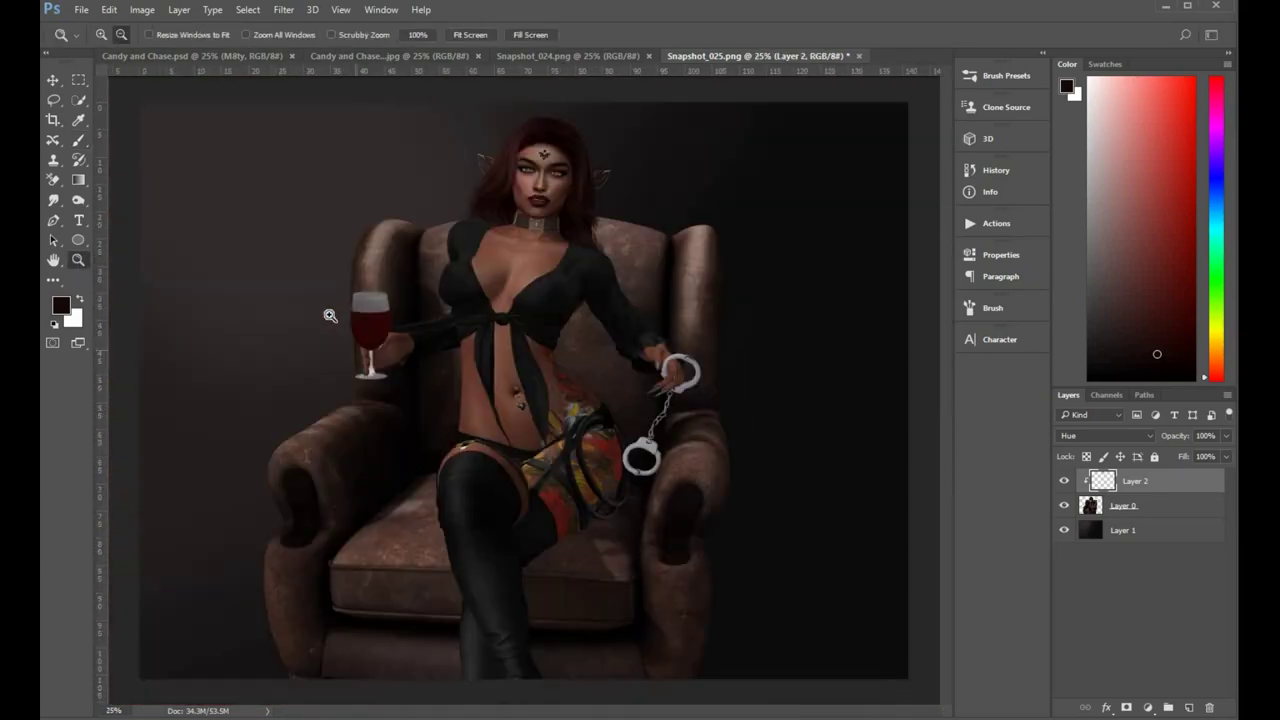
- Select Layer 0 with Layer 2 and scale them to about 120%, snapped to the canvas top
{"action": "left_click", "coordinate": [497, 343], "text": "alt"}
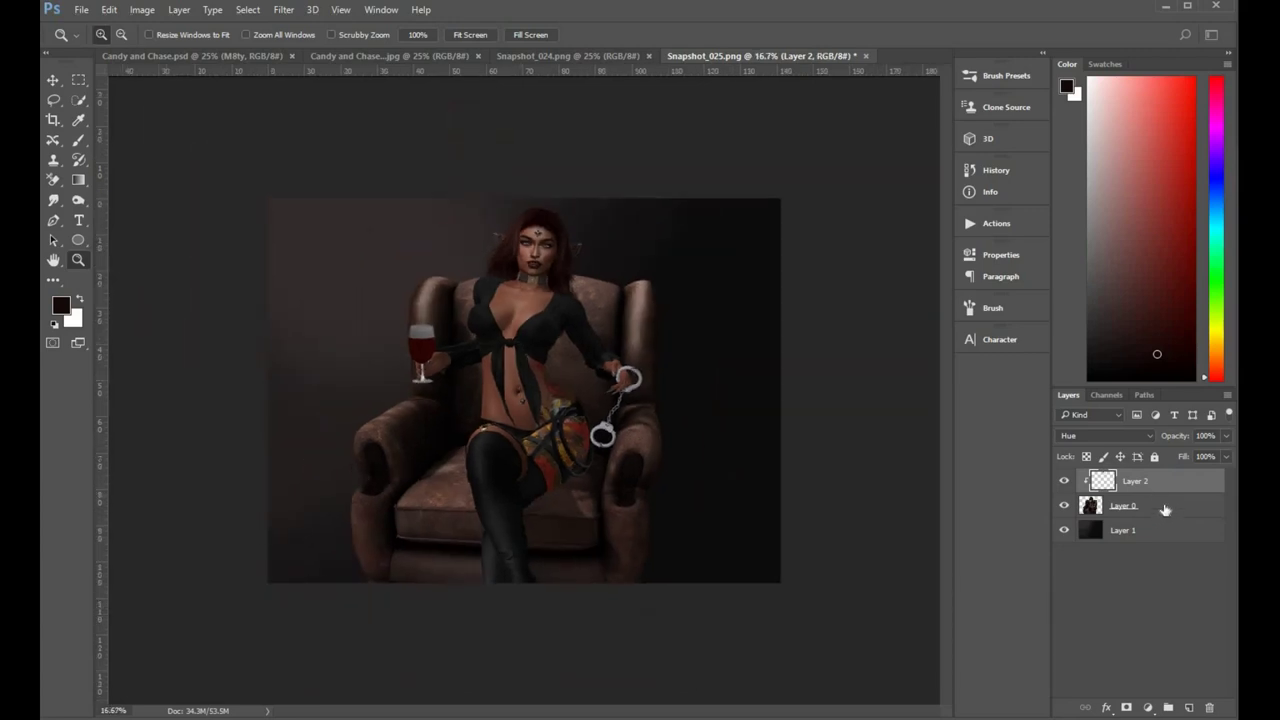
{"action": "left_click", "coordinate": [1164, 509], "text": "ctrl"}
{"action": "key", "text": "ctrl+t"}
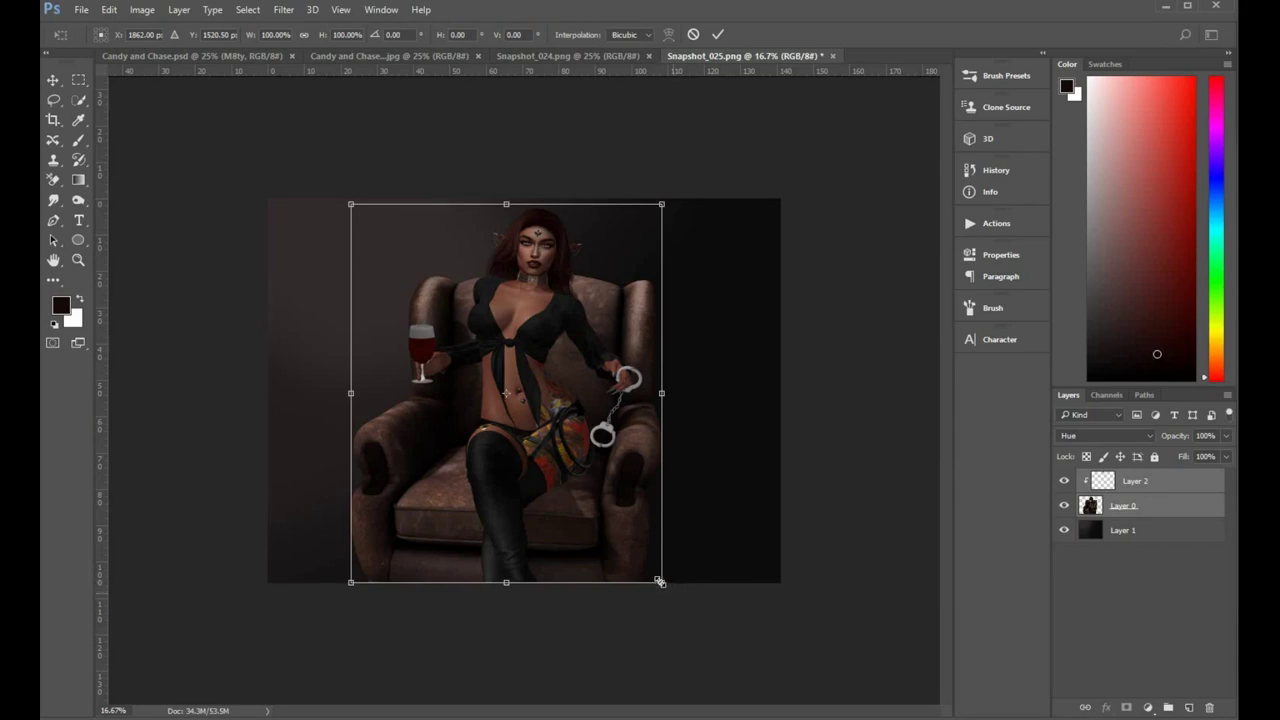
{"action": "left_click_drag", "start_coordinate": [666, 584], "coordinate": [757, 628]}
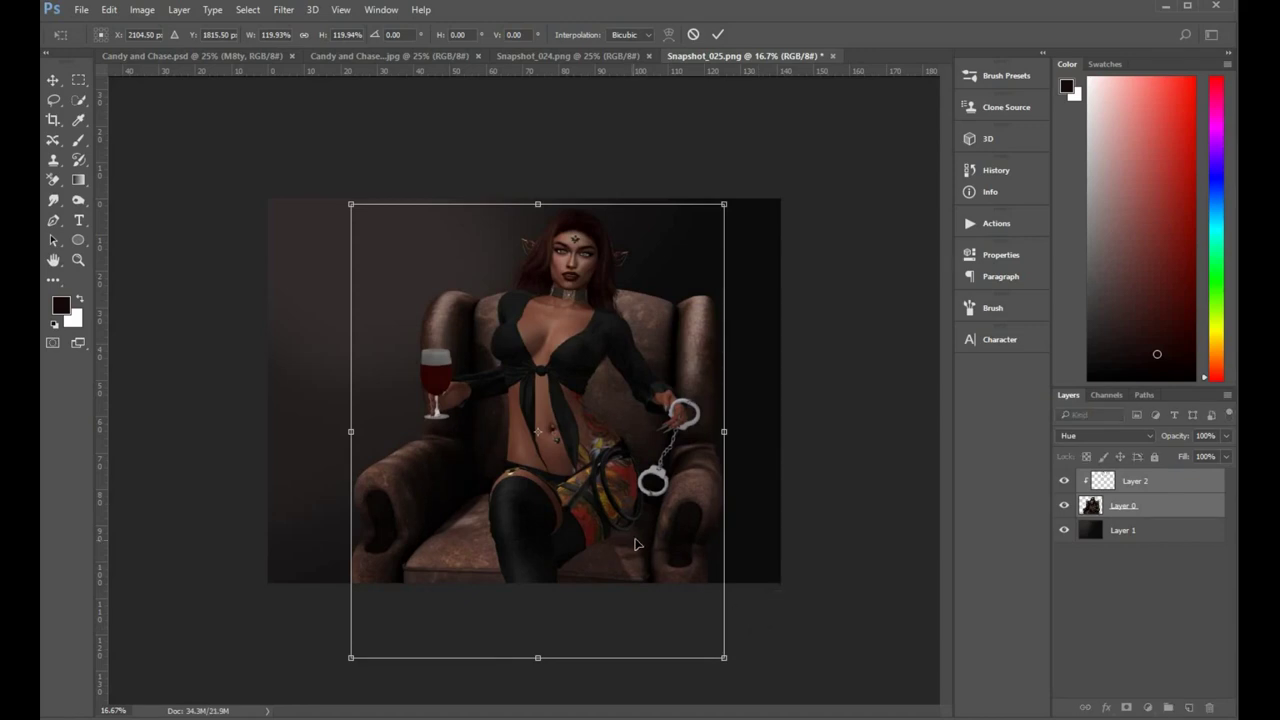
{"action": "left_click_drag", "start_coordinate": [643, 544], "coordinate": [642, 545]}
- Commit the transform and add a Curves adjustment layer that darkens the image
{"action": "key", "text": "z"}
{"action": "left_click", "coordinate": [806, 571]}
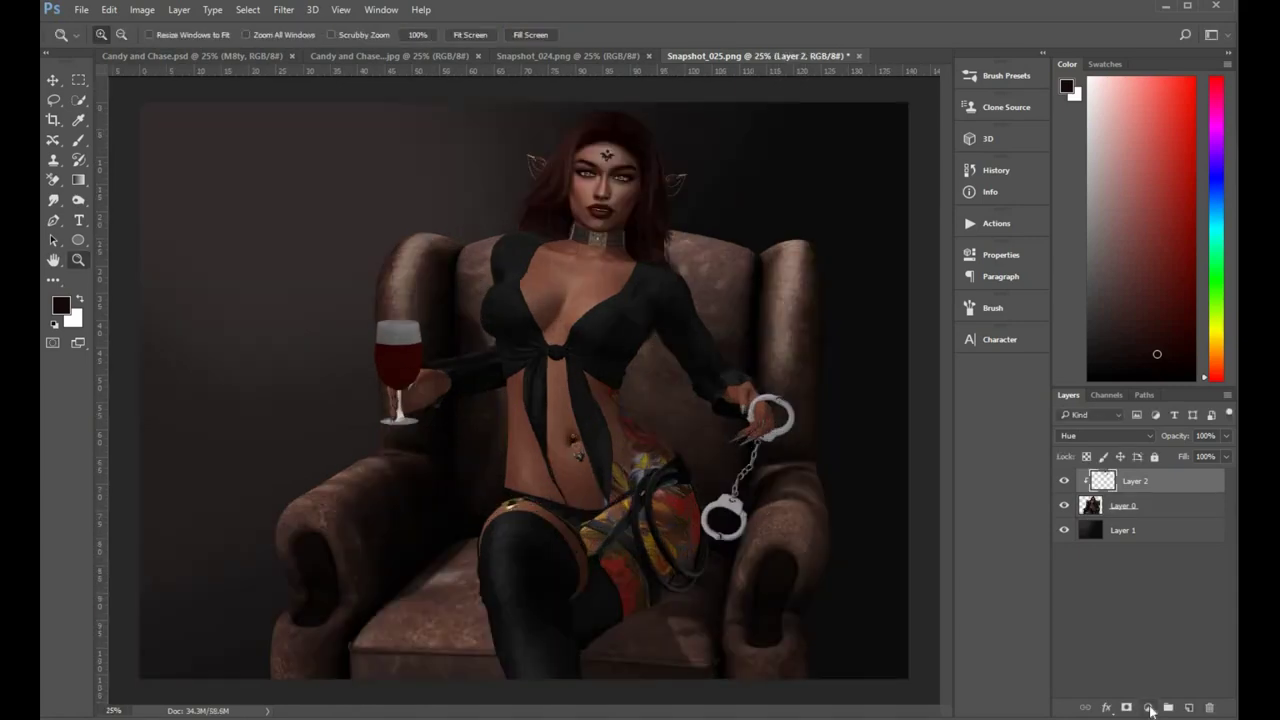
{"action": "left_click", "coordinate": [1148, 707]}
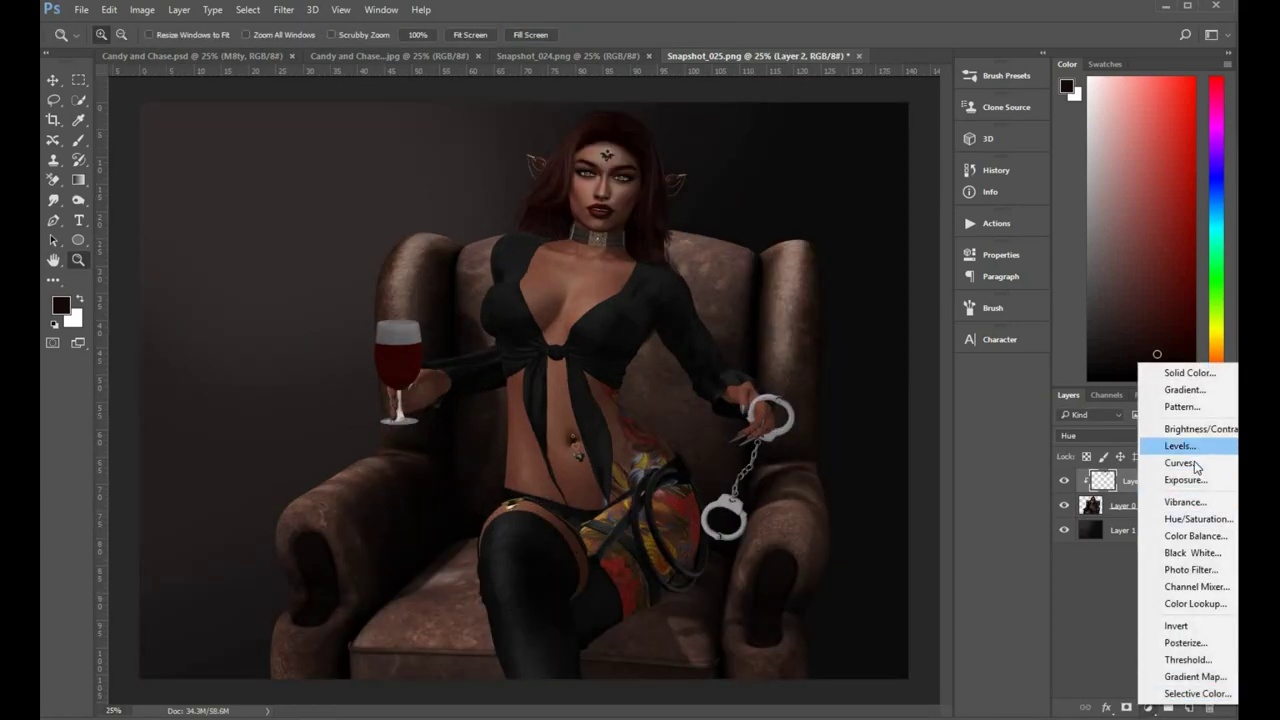
{"action": "left_click", "coordinate": [1178, 465]}
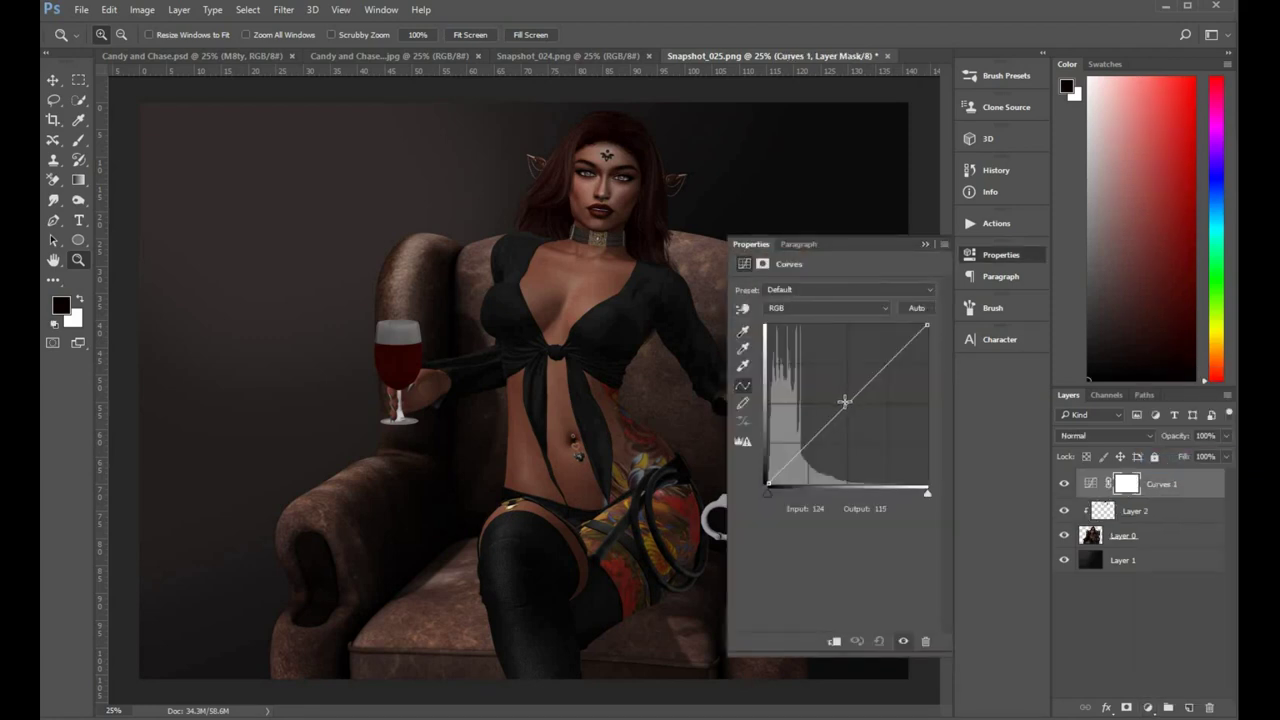
{"action": "left_click_drag", "start_coordinate": [850, 408], "coordinate": [864, 413]}
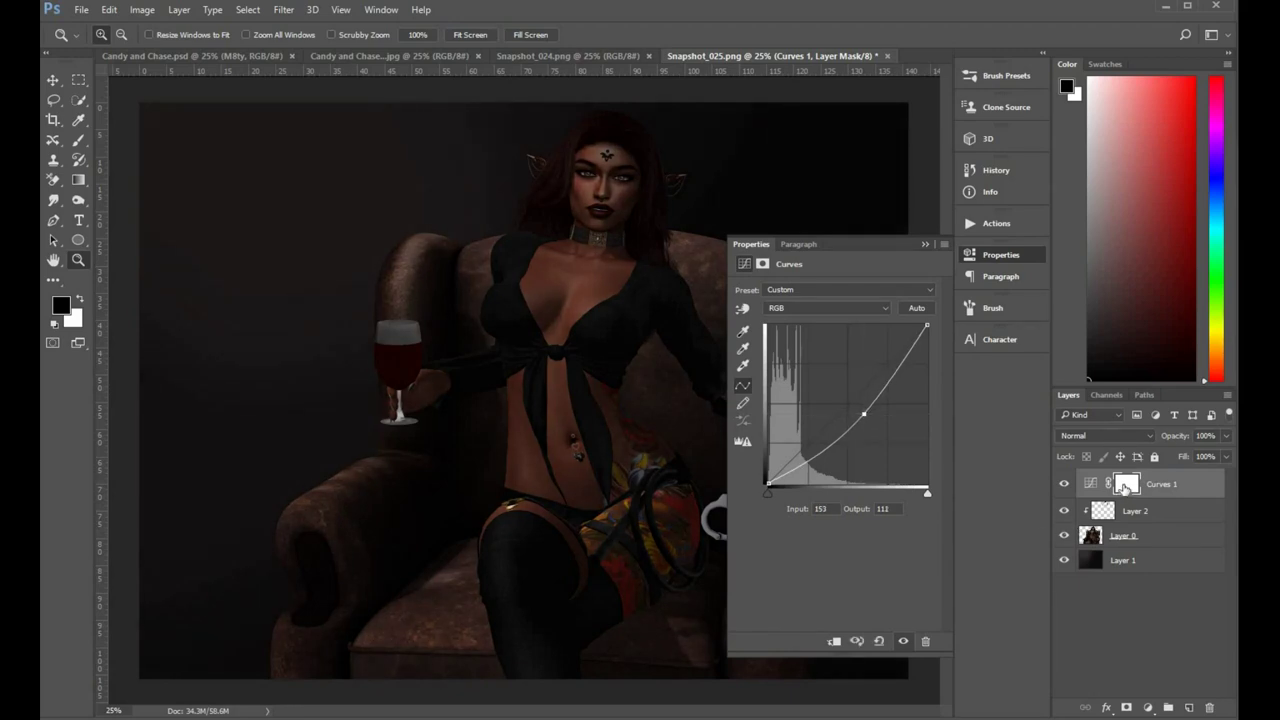
- Invert the Curves 1 mask to black and close the mask properties panel
{"action": "left_click", "coordinate": [1125, 486]}
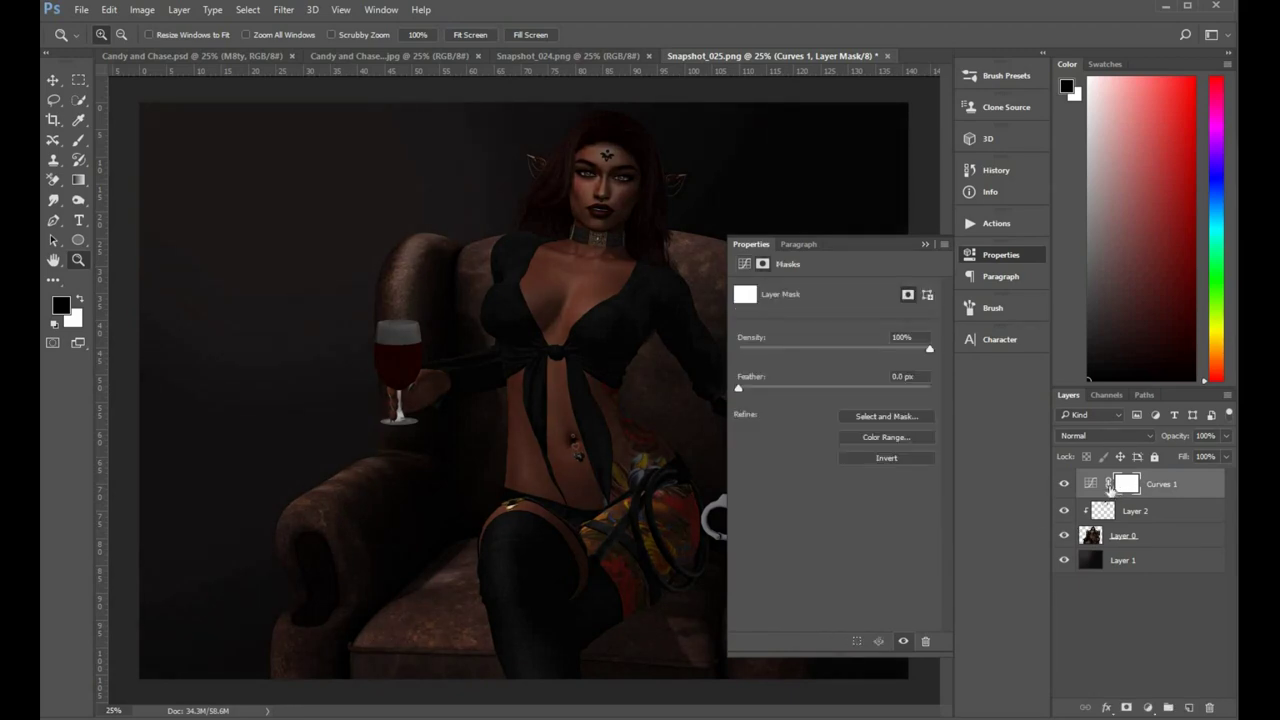
{"action": "key", "text": "ctrl+i"}
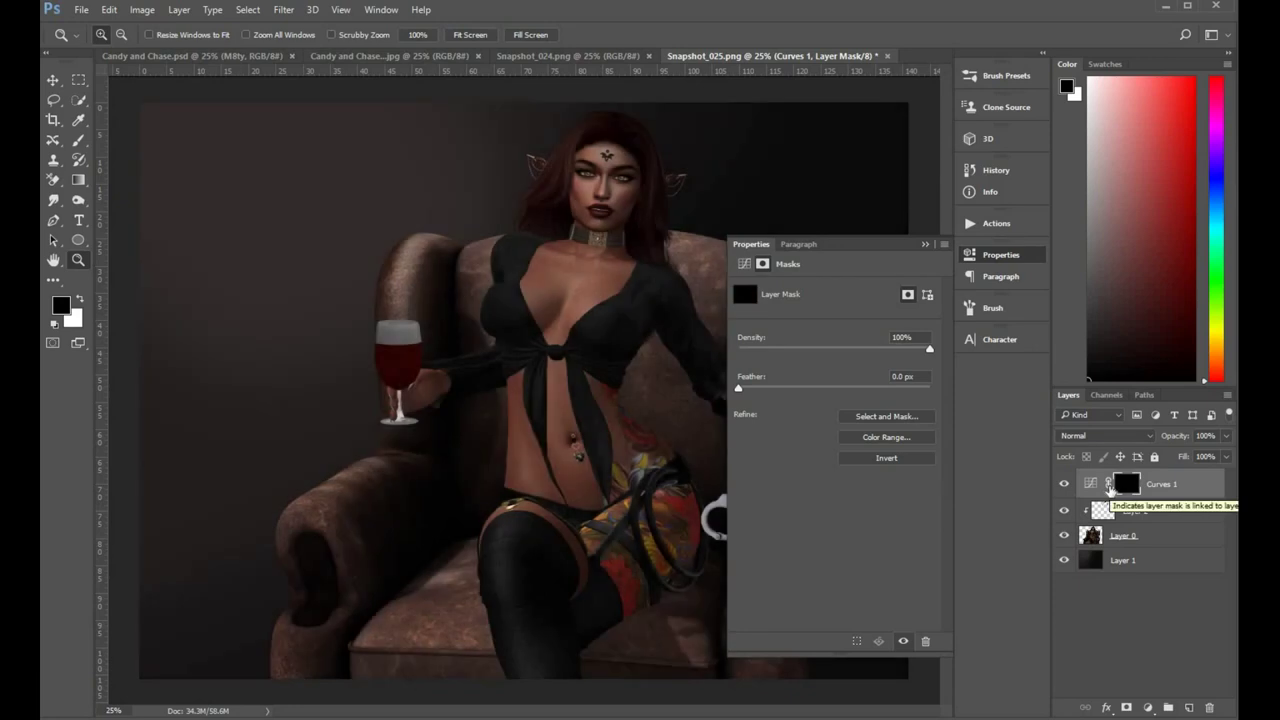
{"action": "left_click", "coordinate": [926, 246]}
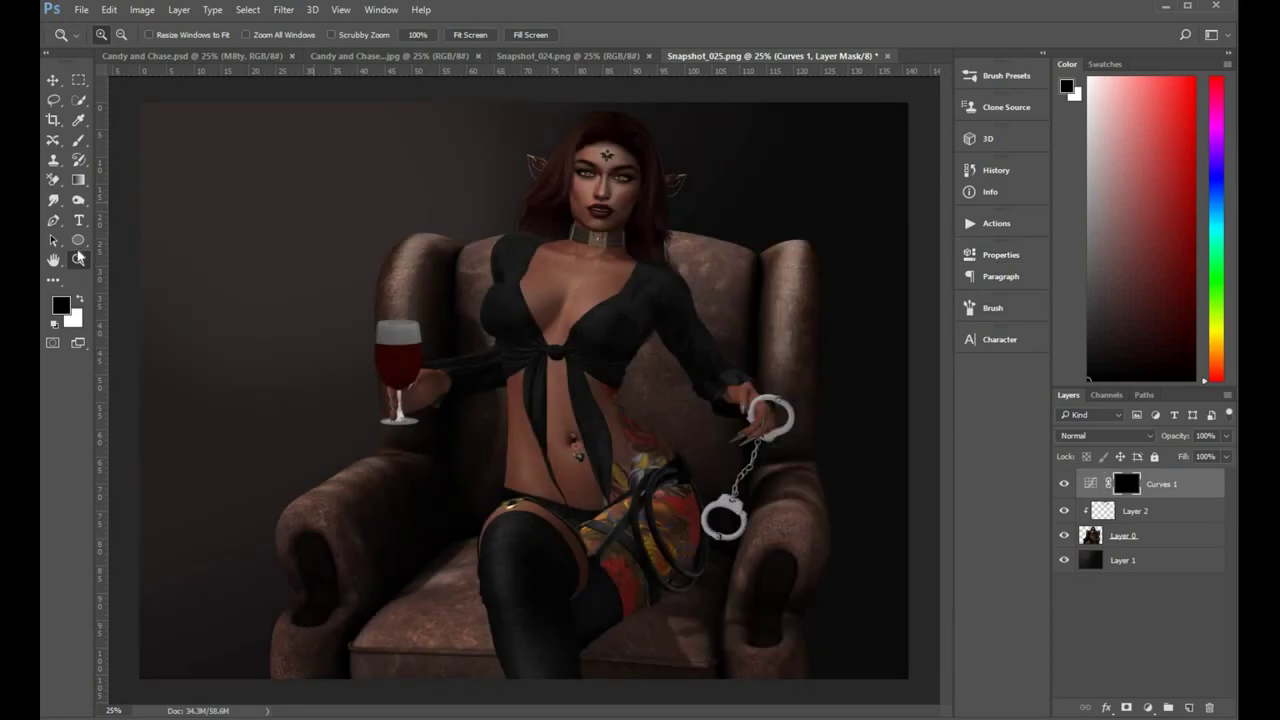
- Set white as foreground and a brush of 28% opacity, 27% flow, size 300
{"action": "key", "text": "x"}
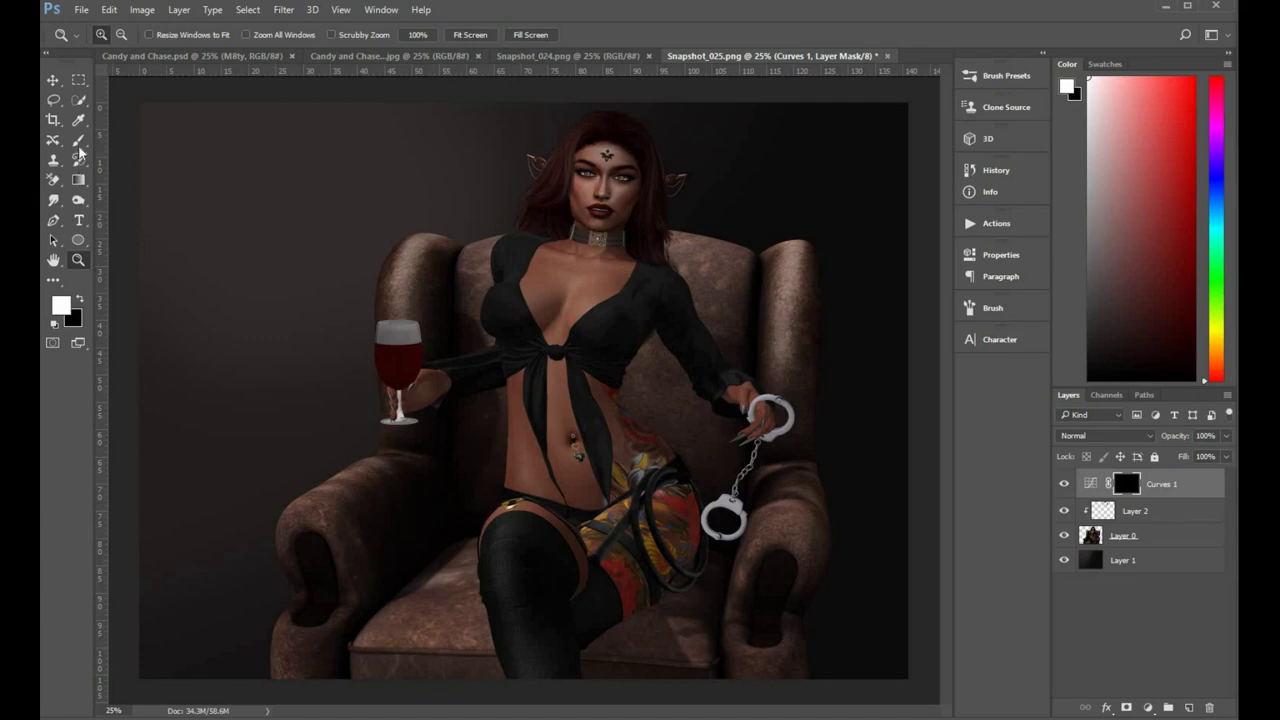
{"action": "left_click", "coordinate": [79, 142]}
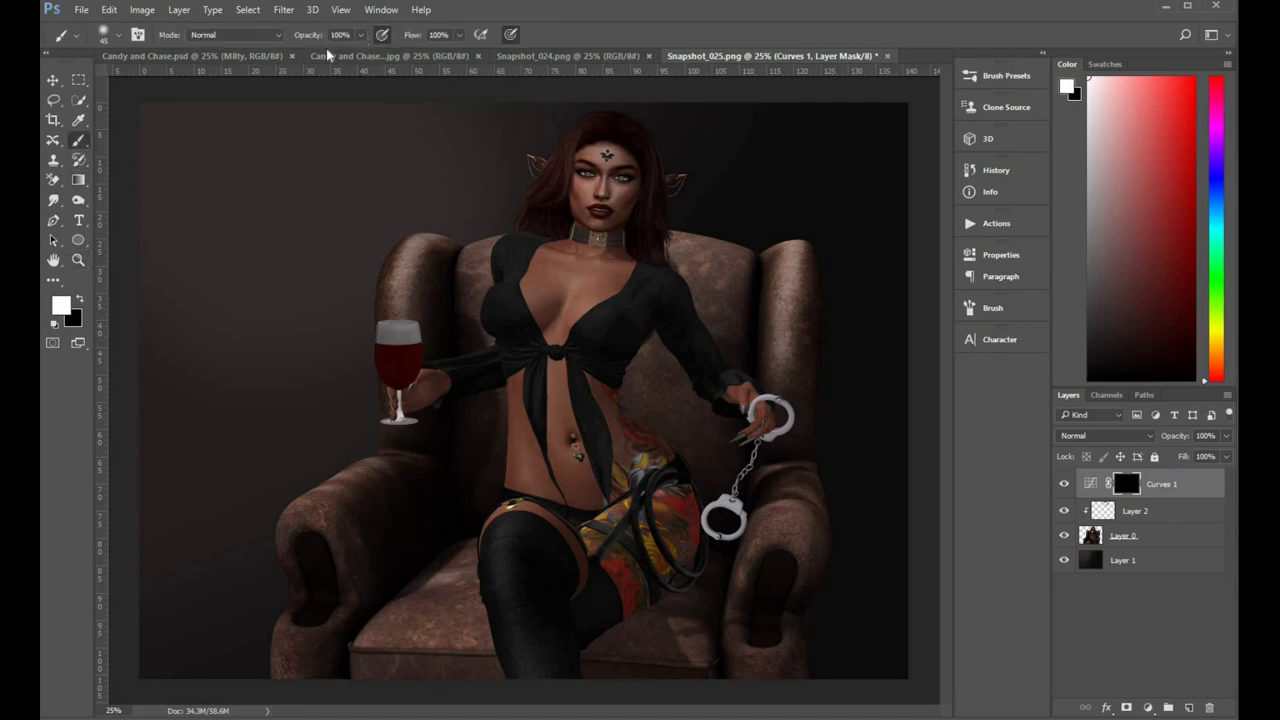
{"action": "left_click", "coordinate": [361, 35]}
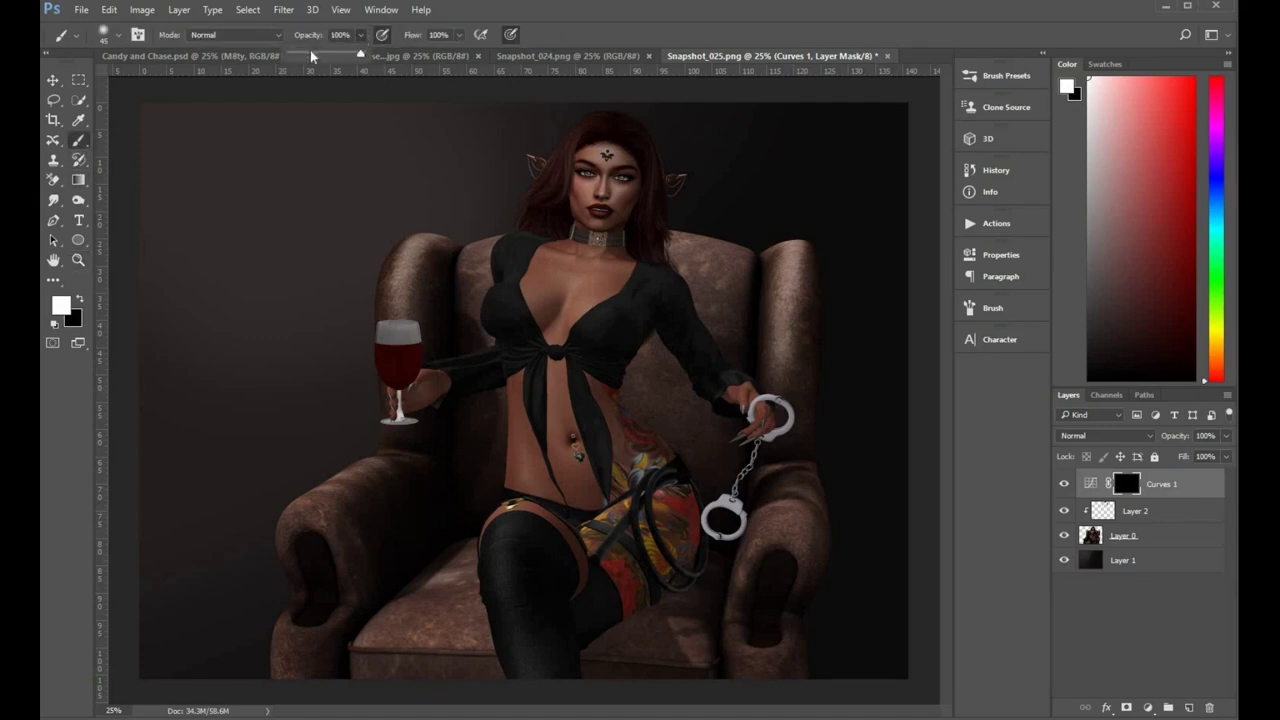
{"action": "left_click", "coordinate": [459, 35]}
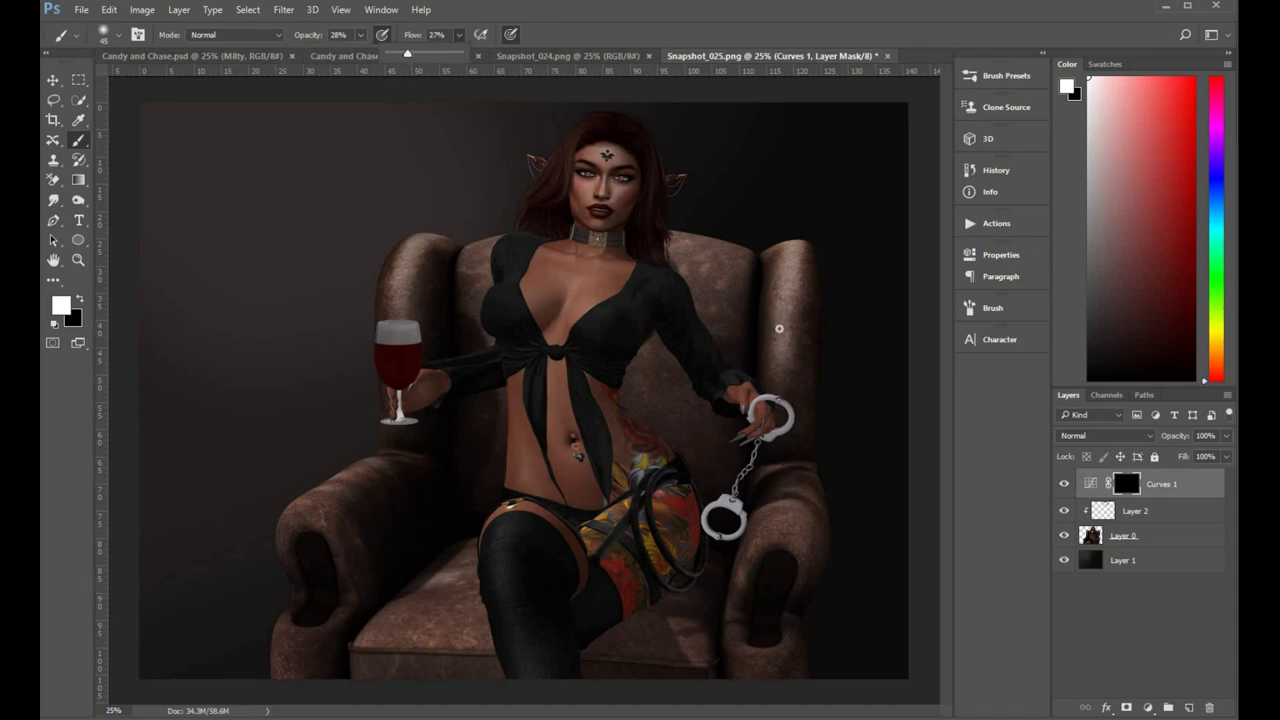
{"action": "left_click", "coordinate": [798, 362]}
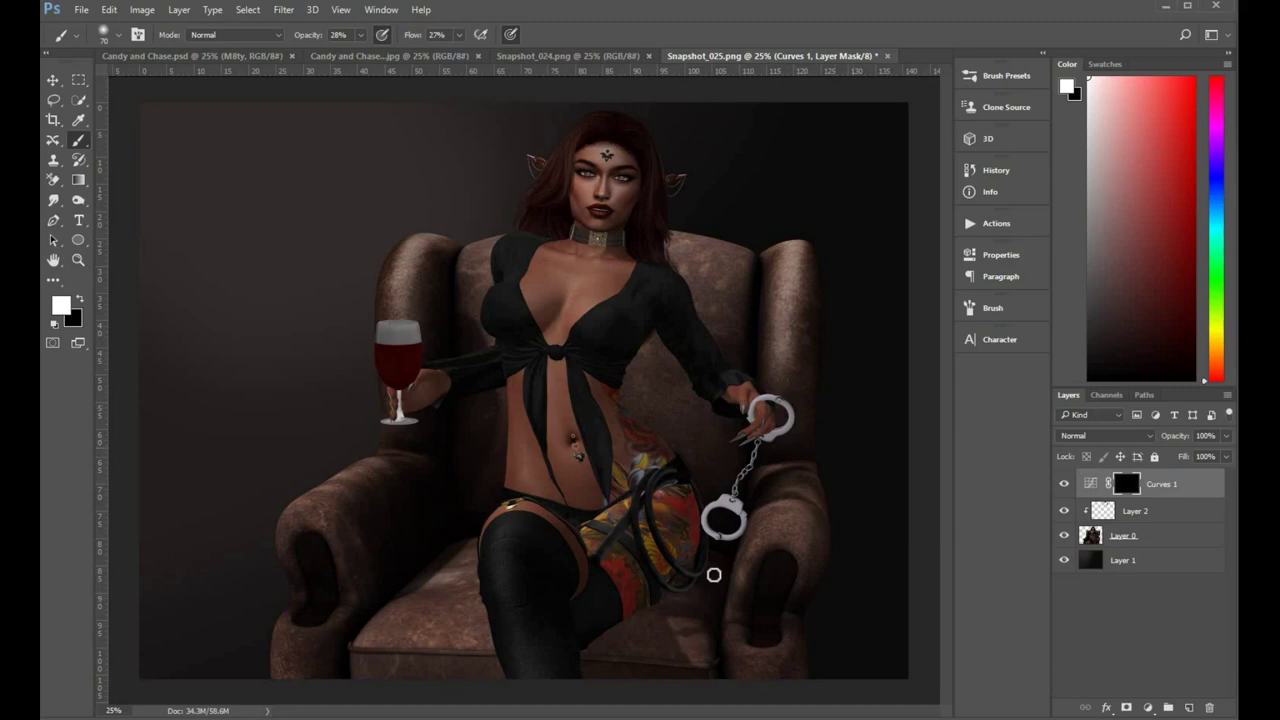
{"action": "key", "text": "bracketright"}
{"action": "key", "text": "bracketright"}
{"action": "key", "text": "bracketright"}
{"action": "key", "text": "bracketright"}
{"action": "key", "text": "bracketright"}
{"action": "key", "text": "bracketright"}
{"action": "key", "text": "bracketright"}
{"action": "key", "text": "bracketright"}
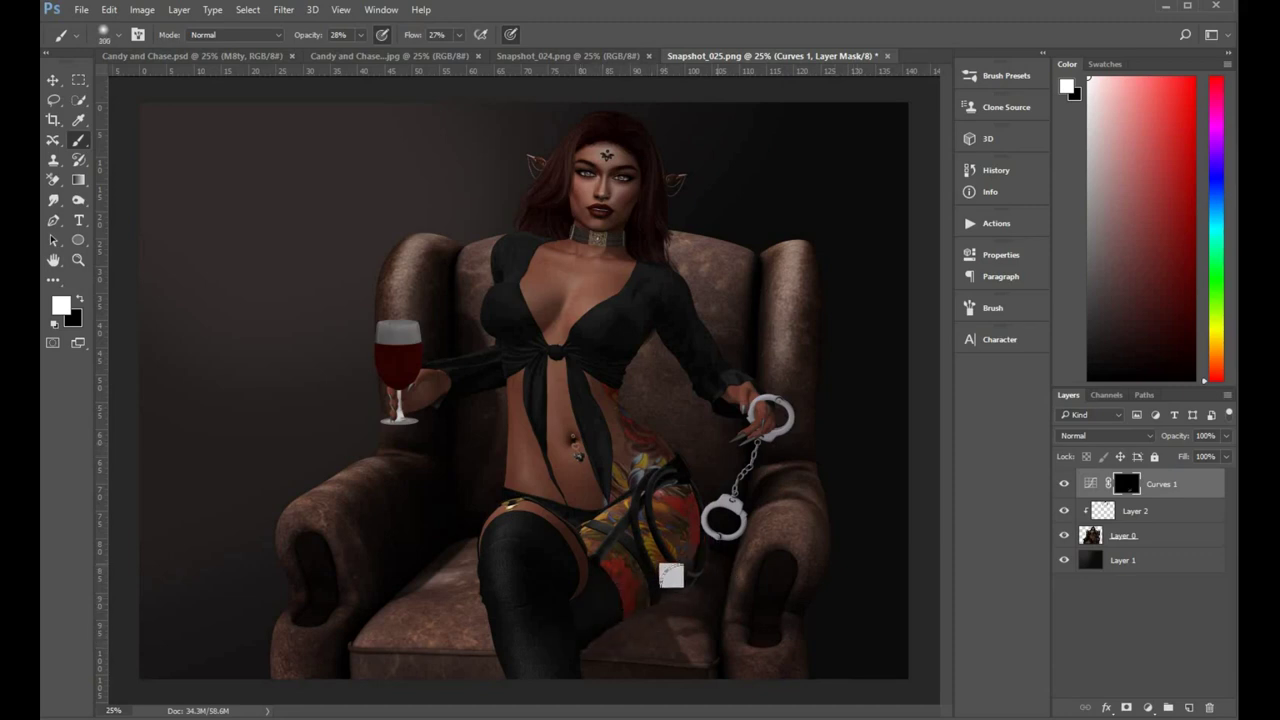
- Paint white on the Curves 1 mask over the leg, torso and neck-to-knee area
{"action": "mouse_move", "coordinate": [696, 560]}
{"action": "left_mouse_down"}
{"action": "mouse_move", "coordinate": [576, 644]}
{"action": "mouse_move", "coordinate": [637, 608]}
{"action": "mouse_move", "coordinate": [580, 650]}
{"action": "mouse_move", "coordinate": [648, 648]}
{"action": "mouse_move", "coordinate": [641, 622]}
{"action": "mouse_move", "coordinate": [619, 622]}
{"action": "mouse_move", "coordinate": [570, 668]}
{"action": "mouse_move", "coordinate": [653, 589]}
{"action": "mouse_move", "coordinate": [588, 630]}
{"action": "mouse_move", "coordinate": [684, 566]}
{"action": "mouse_move", "coordinate": [579, 622]}
{"action": "mouse_move", "coordinate": [678, 574]}
{"action": "mouse_move", "coordinate": [604, 624]}
{"action": "mouse_move", "coordinate": [738, 549]}
{"action": "mouse_move", "coordinate": [709, 615]}
{"action": "mouse_move", "coordinate": [704, 672]}
{"action": "mouse_move", "coordinate": [703, 610]}
{"action": "mouse_move", "coordinate": [729, 690]}
{"action": "mouse_move", "coordinate": [711, 603]}
{"action": "mouse_move", "coordinate": [718, 662]}
{"action": "mouse_move", "coordinate": [614, 654]}
{"action": "left_mouse_up"}
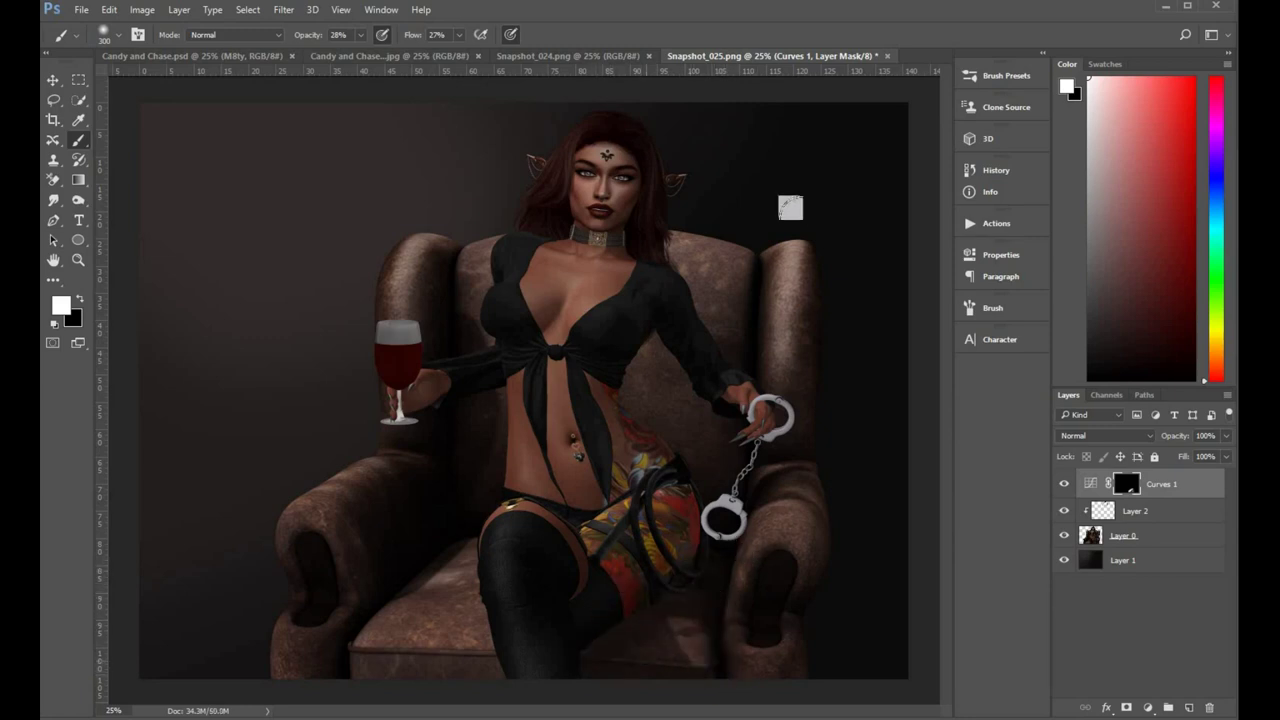
{"action": "mouse_move", "coordinate": [793, 211]}
{"action": "left_mouse_down"}
{"action": "mouse_move", "coordinate": [748, 342]}
{"action": "mouse_move", "coordinate": [669, 418]}
{"action": "mouse_move", "coordinate": [630, 399]}
{"action": "left_mouse_up"}
{"action": "key", "text": "bracketleft"}
{"action": "key", "text": "bracketleft"}
{"action": "key", "text": "bracketleft"}
{"action": "key", "text": "bracketleft"}
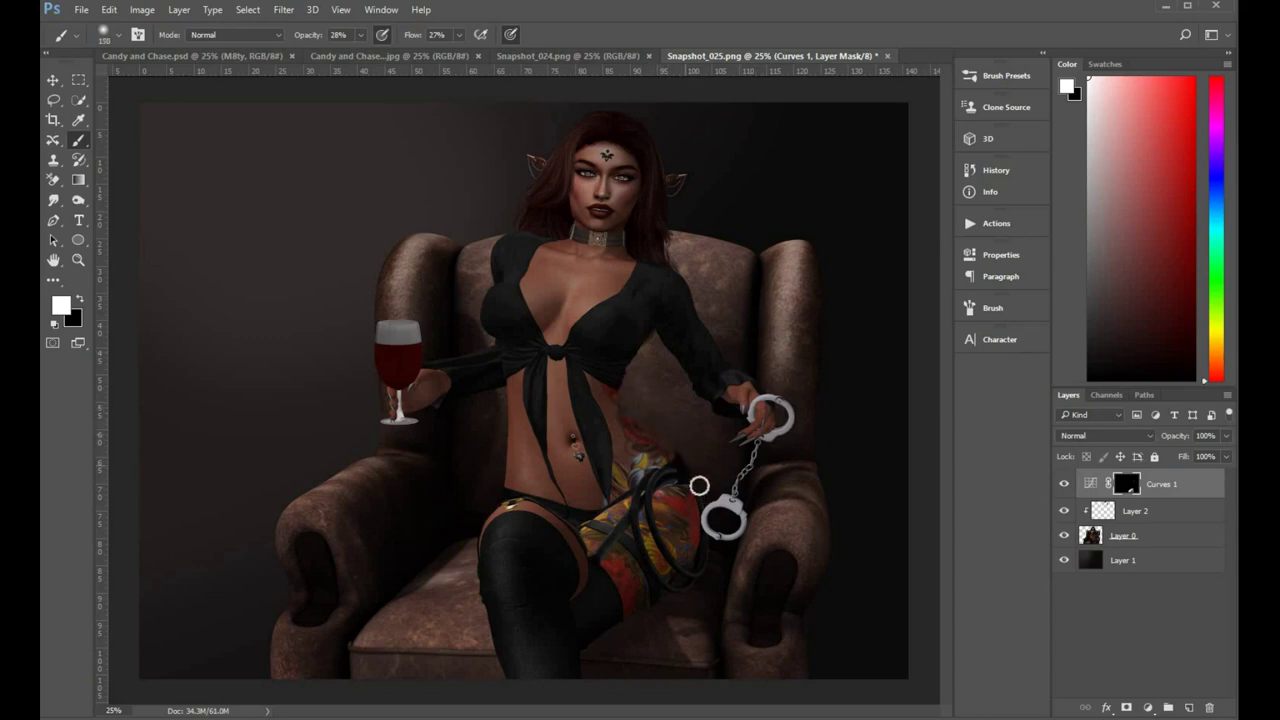
{"action": "key", "text": "bracketleft"}
{"action": "mouse_move", "coordinate": [656, 330]}
{"action": "left_mouse_down"}
{"action": "mouse_move", "coordinate": [627, 398]}
{"action": "mouse_move", "coordinate": [637, 358]}
{"action": "mouse_move", "coordinate": [641, 413]}
{"action": "mouse_move", "coordinate": [636, 360]}
{"action": "mouse_move", "coordinate": [628, 396]}
{"action": "mouse_move", "coordinate": [687, 463]}
{"action": "mouse_move", "coordinate": [651, 427]}
{"action": "mouse_move", "coordinate": [638, 376]}
{"action": "mouse_move", "coordinate": [666, 301]}
{"action": "mouse_move", "coordinate": [734, 351]}
{"action": "mouse_move", "coordinate": [670, 256]}
{"action": "mouse_move", "coordinate": [699, 288]}
{"action": "mouse_move", "coordinate": [672, 236]}
{"action": "mouse_move", "coordinate": [676, 268]}
{"action": "mouse_move", "coordinate": [673, 228]}
{"action": "mouse_move", "coordinate": [667, 243]}
{"action": "mouse_move", "coordinate": [697, 277]}
{"action": "mouse_move", "coordinate": [688, 263]}
{"action": "mouse_move", "coordinate": [715, 338]}
{"action": "mouse_move", "coordinate": [692, 304]}
{"action": "mouse_move", "coordinate": [739, 368]}
{"action": "mouse_move", "coordinate": [679, 265]}
{"action": "mouse_move", "coordinate": [742, 372]}
{"action": "mouse_move", "coordinate": [677, 253]}
{"action": "mouse_move", "coordinate": [626, 246]}
{"action": "mouse_move", "coordinate": [615, 230]}
{"action": "mouse_move", "coordinate": [632, 208]}
{"action": "mouse_move", "coordinate": [618, 239]}
{"action": "mouse_move", "coordinate": [633, 213]}
{"action": "mouse_move", "coordinate": [621, 242]}
{"action": "mouse_move", "coordinate": [643, 260]}
{"action": "mouse_move", "coordinate": [622, 232]}
{"action": "left_mouse_up"}
{"action": "mouse_move", "coordinate": [717, 649]}
{"action": "left_mouse_down"}
{"action": "mouse_move", "coordinate": [627, 652]}
{"action": "mouse_move", "coordinate": [585, 628]}
{"action": "mouse_move", "coordinate": [622, 653]}
{"action": "mouse_move", "coordinate": [600, 662]}
{"action": "mouse_move", "coordinate": [633, 619]}
{"action": "mouse_move", "coordinate": [602, 642]}
{"action": "mouse_move", "coordinate": [641, 607]}
{"action": "mouse_move", "coordinate": [600, 637]}
{"action": "mouse_move", "coordinate": [661, 606]}
{"action": "mouse_move", "coordinate": [636, 605]}
{"action": "mouse_move", "coordinate": [711, 555]}
{"action": "mouse_move", "coordinate": [658, 588]}
{"action": "mouse_move", "coordinate": [698, 559]}
{"action": "mouse_move", "coordinate": [656, 422]}
{"action": "mouse_move", "coordinate": [638, 408]}
{"action": "mouse_move", "coordinate": [658, 339]}
{"action": "mouse_move", "coordinate": [622, 370]}
{"action": "mouse_move", "coordinate": [676, 339]}
{"action": "left_mouse_up"}
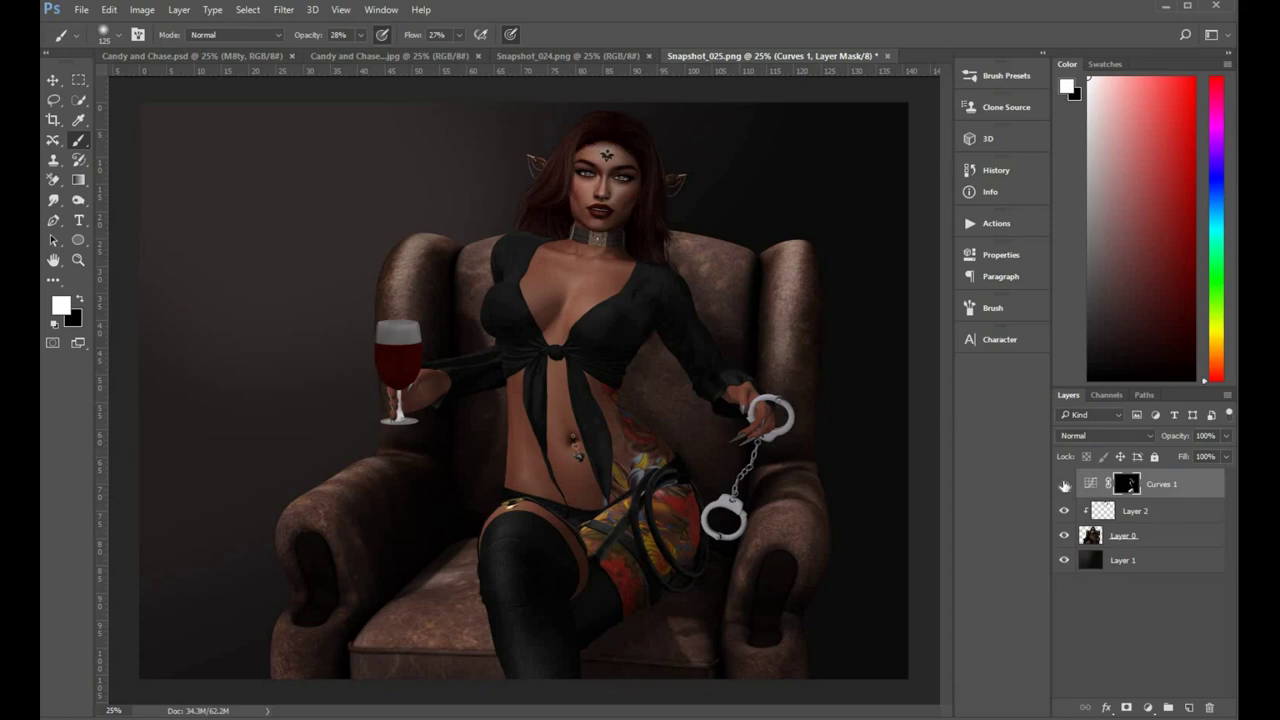
- Toggle Curves 1 visibility to compare before and after, then enlarge the brush to 200
{"action": "left_click", "coordinate": [1064, 485]}
{"action": "left_click", "coordinate": [1064, 485]}
{"action": "left_click", "coordinate": [1064, 485]}
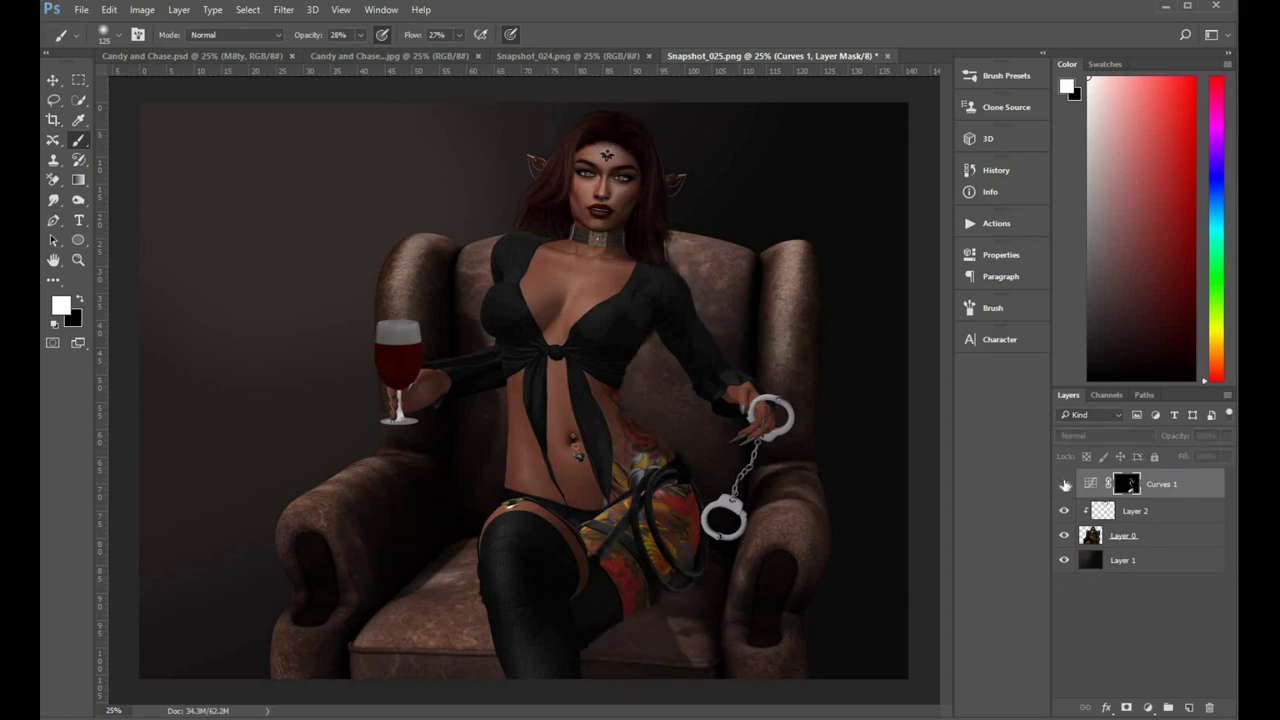
{"action": "left_click", "coordinate": [1064, 485]}
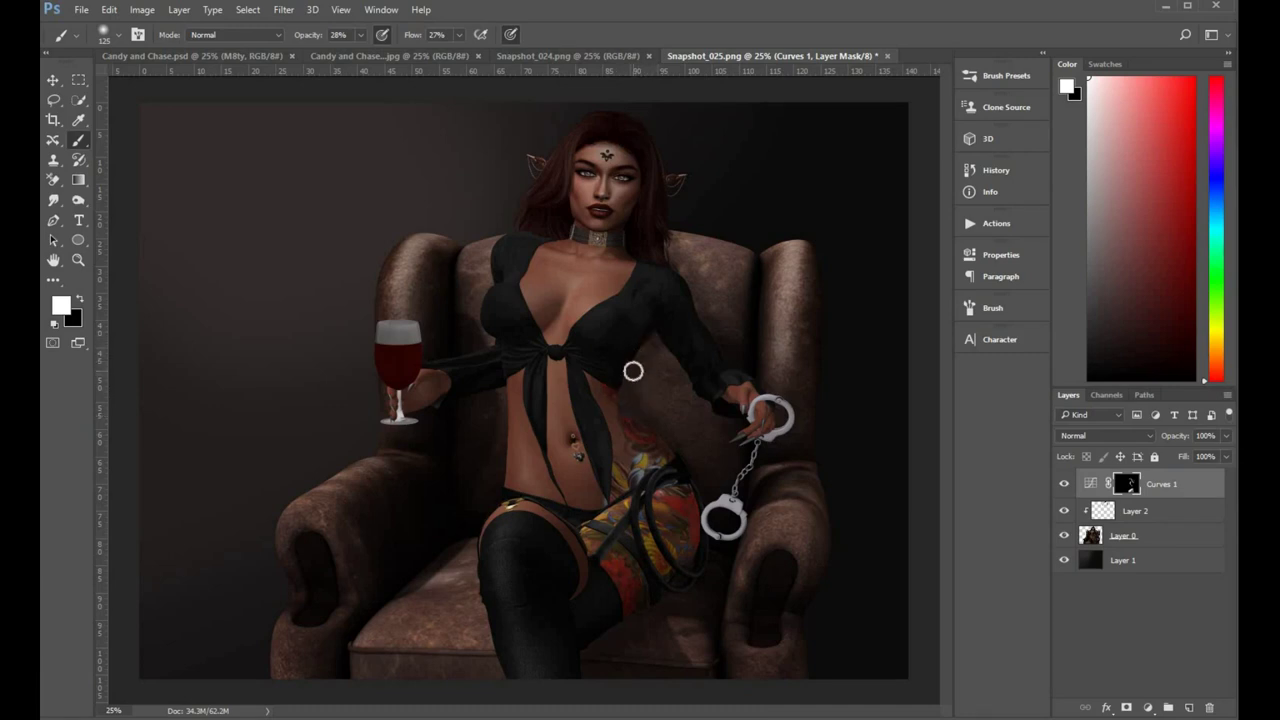
{"action": "key", "text": "bracketright"}
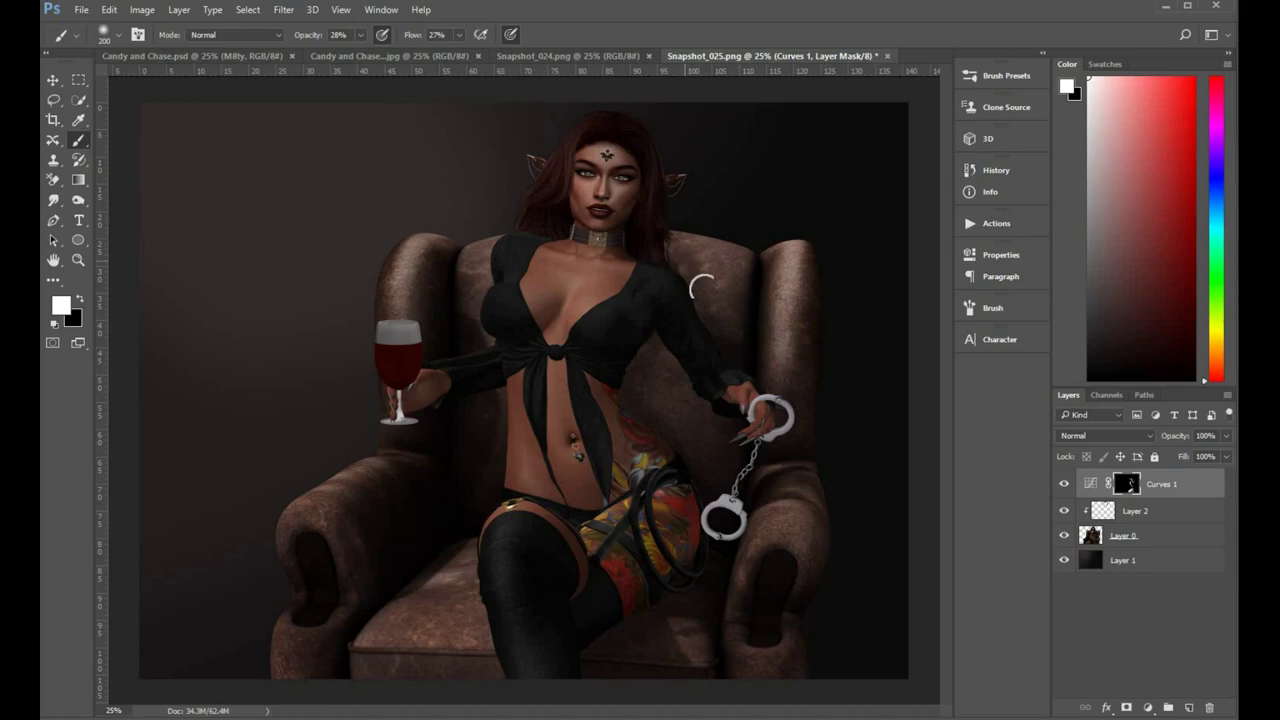
- Add a Curves 2 layer lifting the curve 107→158, with its mask inverted to black
{"action": "left_click", "coordinate": [1147, 708]}
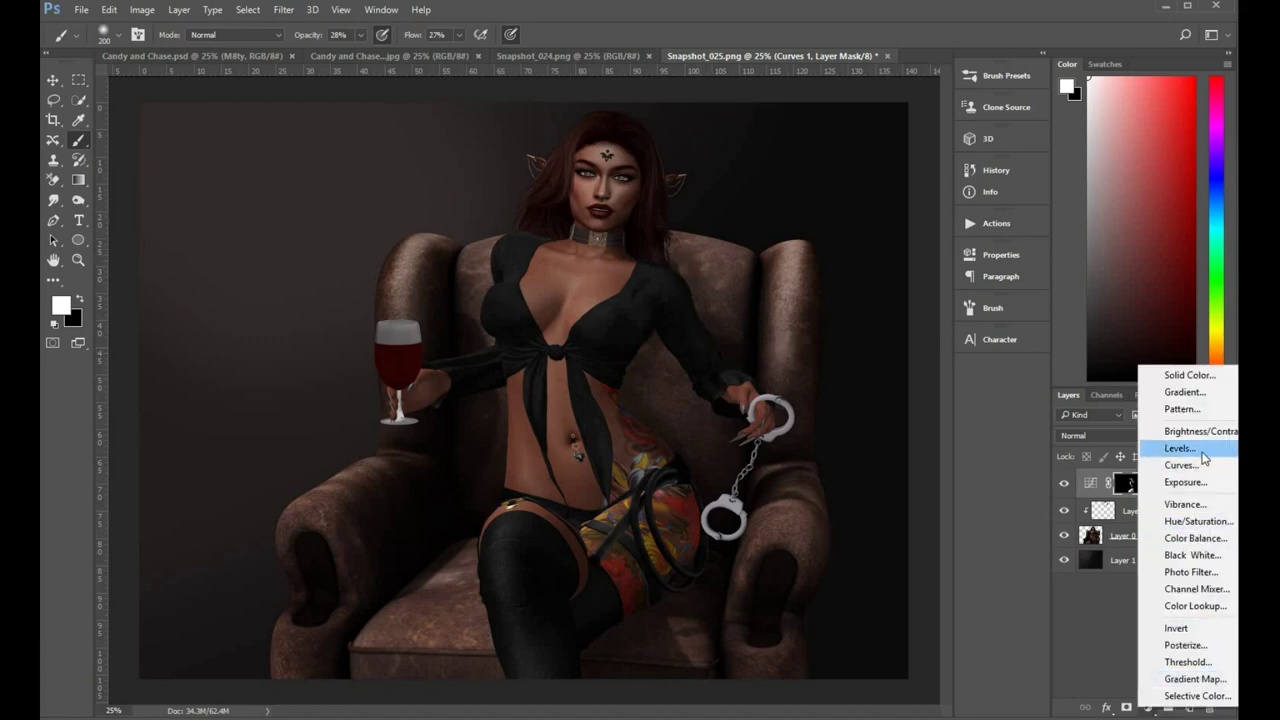
{"action": "left_click", "coordinate": [1200, 465]}
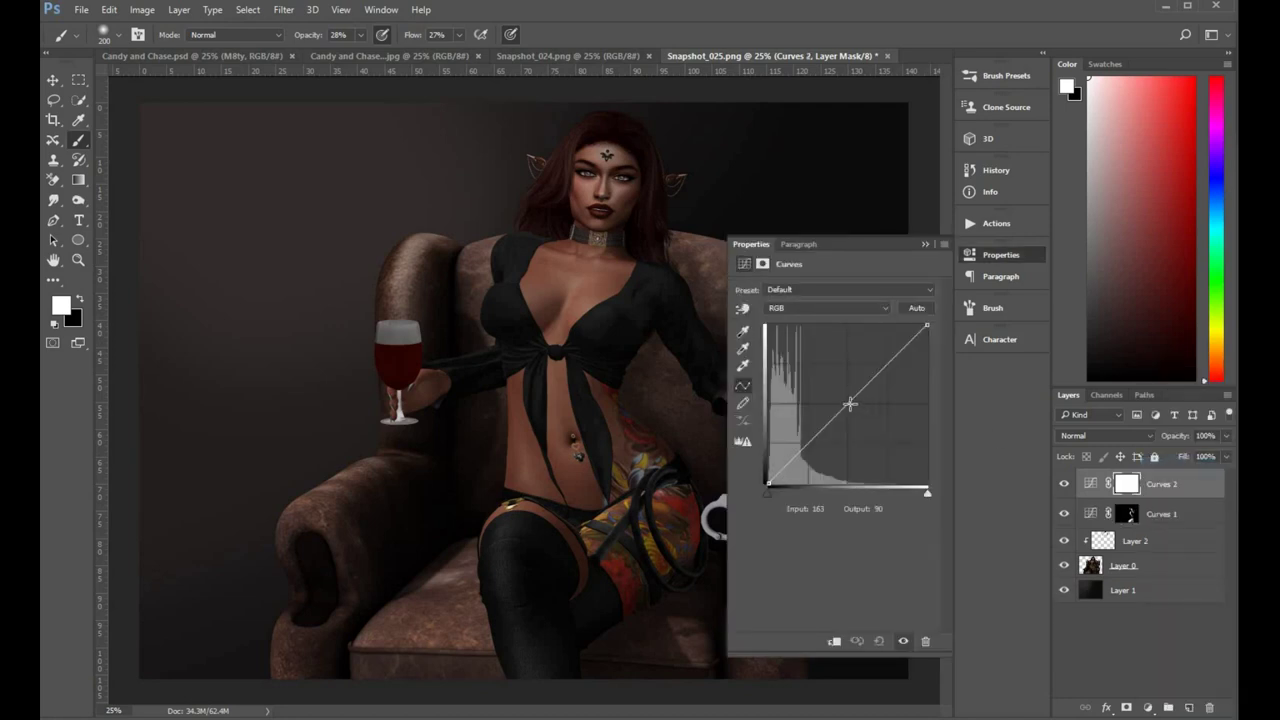
{"action": "left_click_drag", "start_coordinate": [847, 404], "coordinate": [834, 384]}
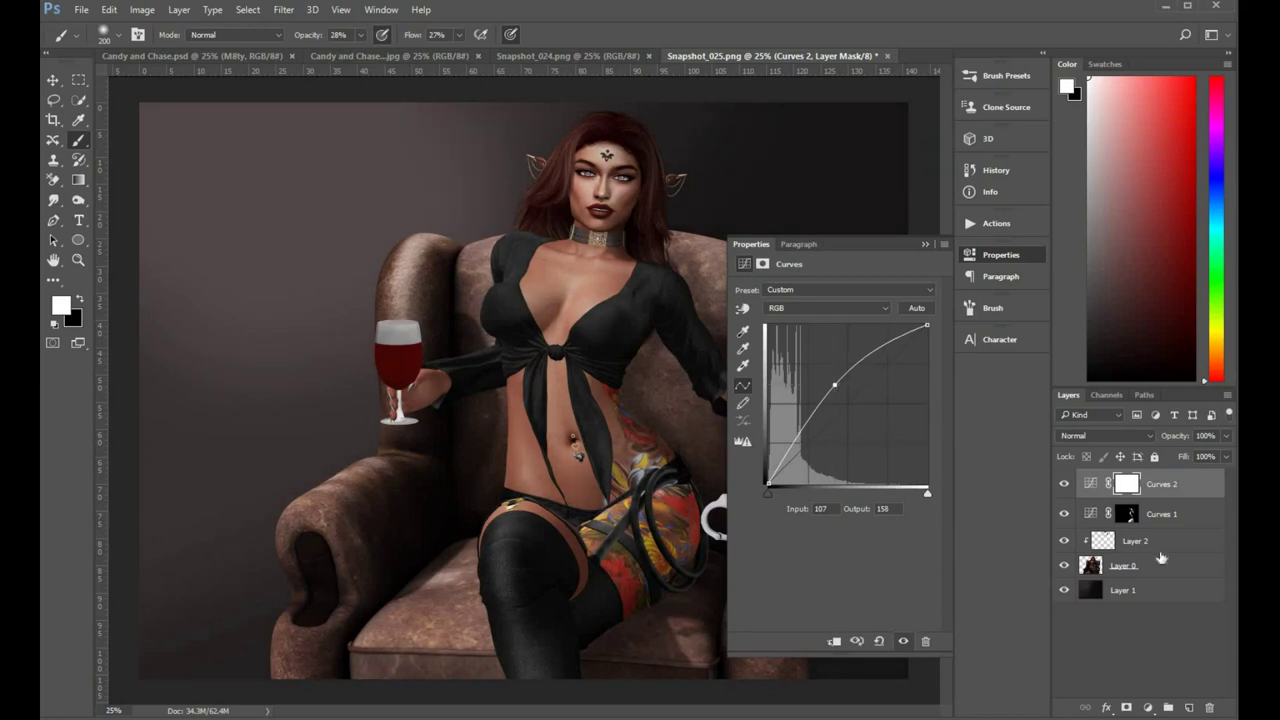
{"action": "key", "text": "ctrl+i"}
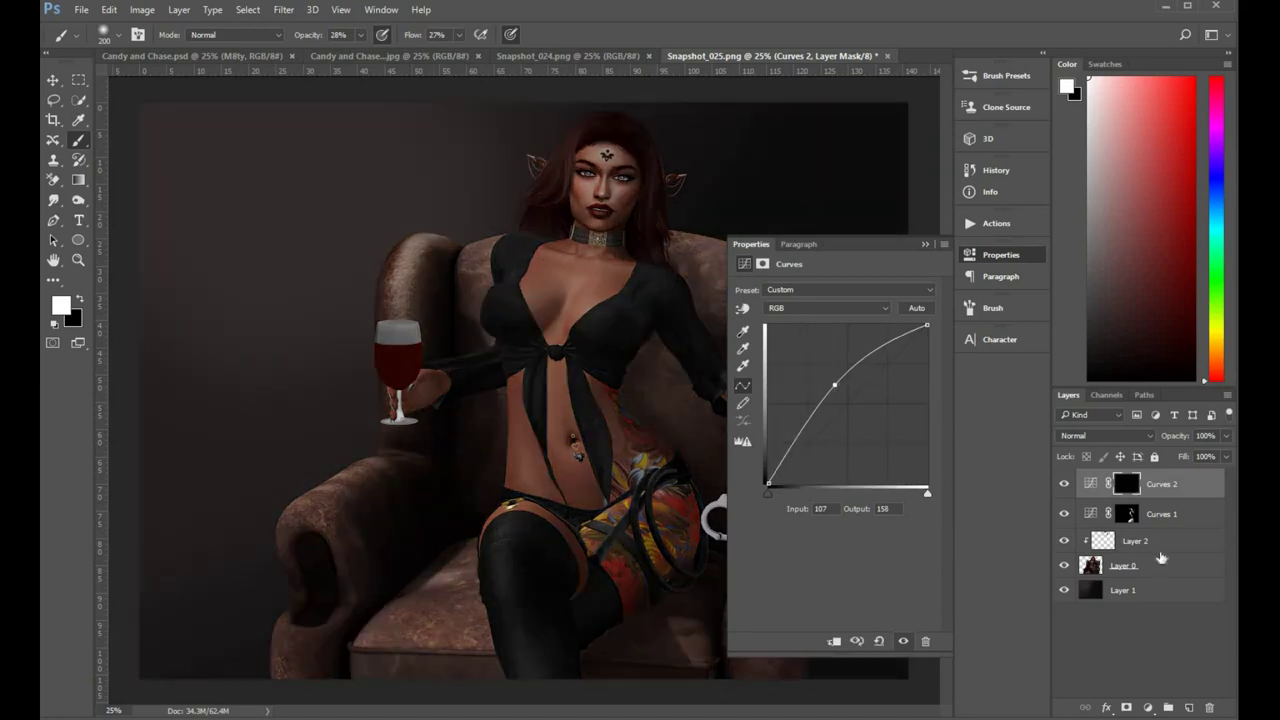
{"action": "left_click", "coordinate": [924, 244]}
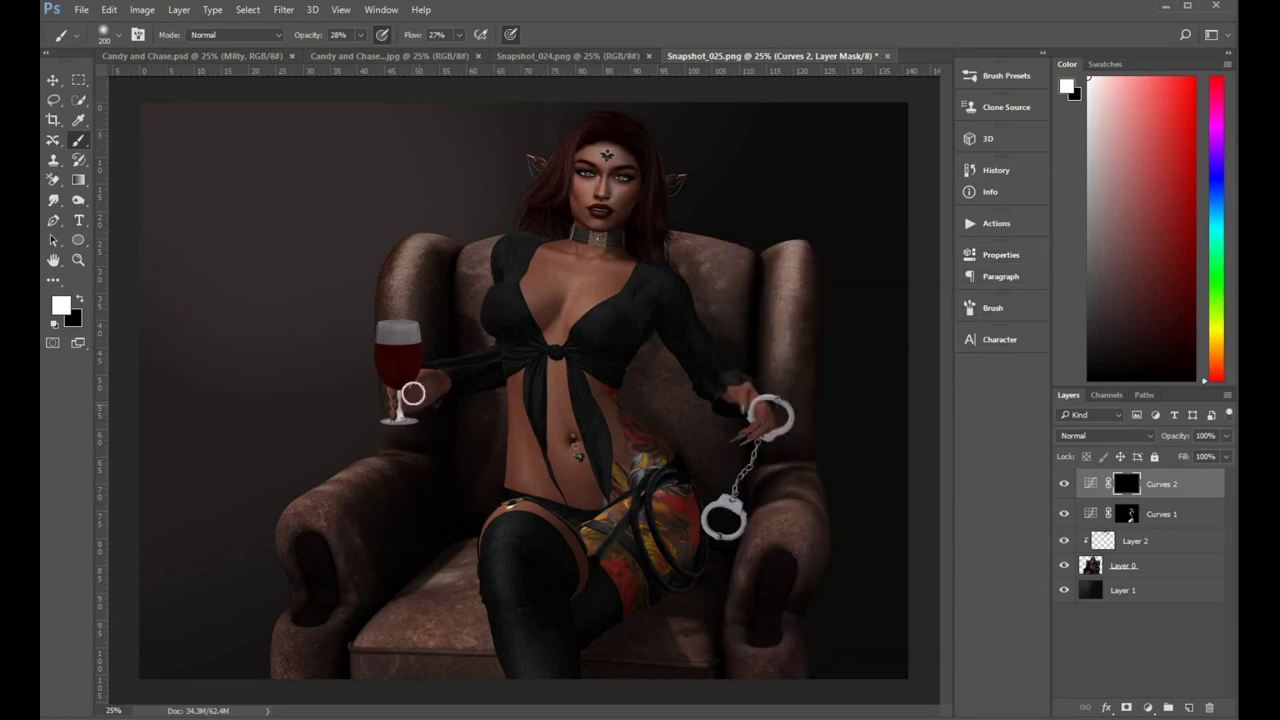
- Paint white on the Curves 2 mask over the chest and upper-left background, brush sizes 80–175
{"action": "key", "text": "bracketleft"}
{"action": "key", "text": "bracketleft"}
{"action": "key", "text": "bracketleft"}
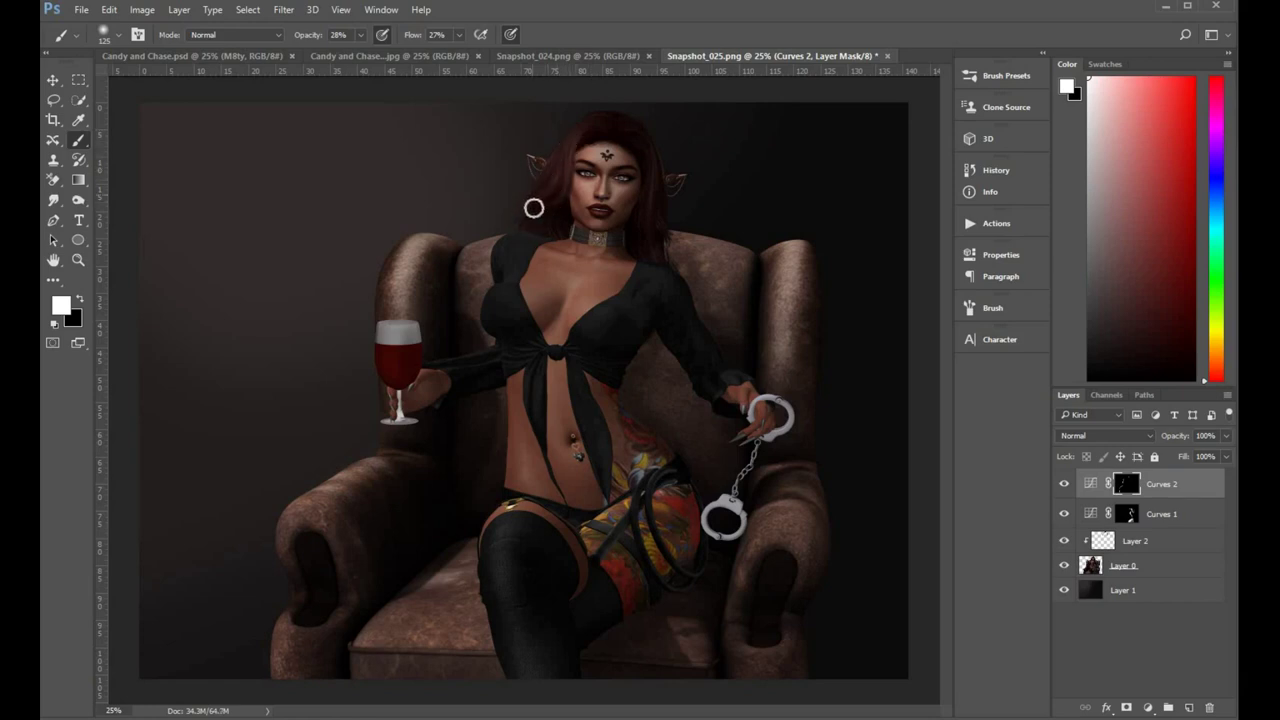
{"action": "key", "text": "bracketright"}
{"action": "key", "text": "bracketright"}
{"action": "key", "text": "bracketright"}
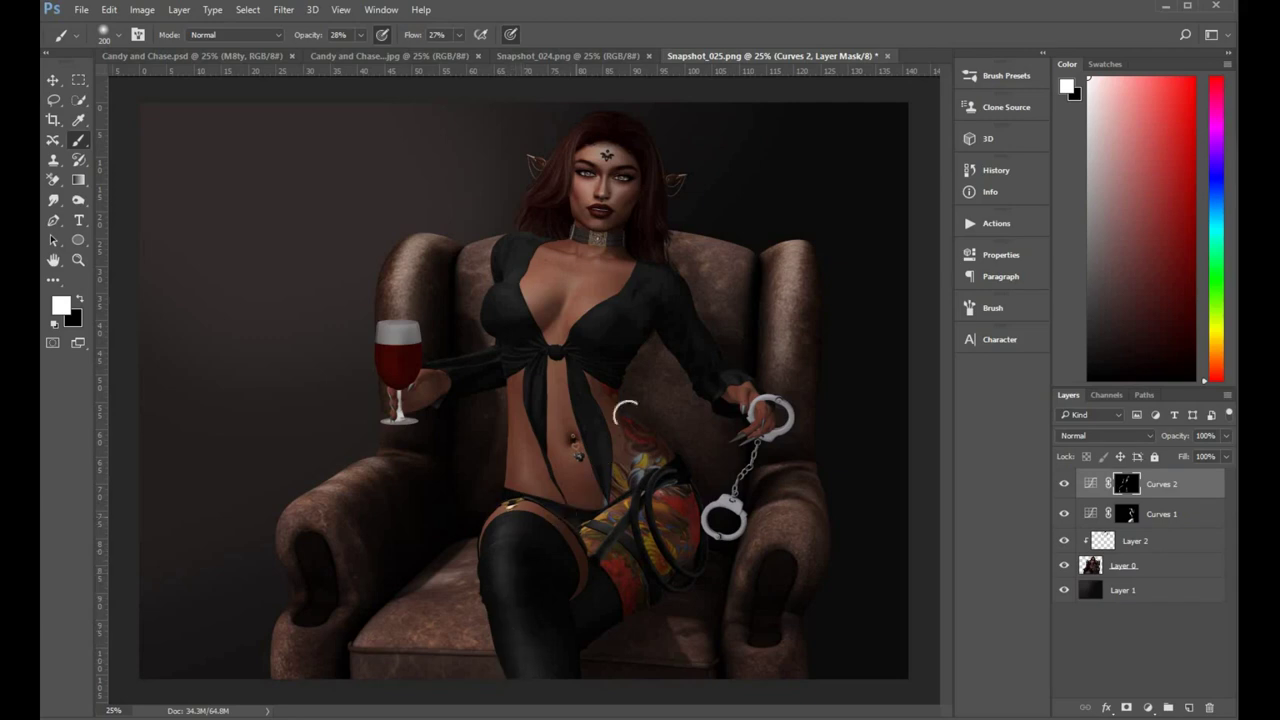
{"action": "mouse_move", "coordinate": [611, 342]}
{"action": "left_mouse_down"}
{"action": "mouse_move", "coordinate": [548, 318]}
{"action": "mouse_move", "coordinate": [543, 277]}
{"action": "mouse_move", "coordinate": [585, 317]}
{"action": "mouse_move", "coordinate": [570, 288]}
{"action": "left_mouse_up"}
{"action": "key", "text": "bracketleft"}
{"action": "key", "text": "bracketleft"}
{"action": "key", "text": "bracketleft"}
{"action": "key", "text": "bracketleft"}
{"action": "key", "text": "bracketleft"}
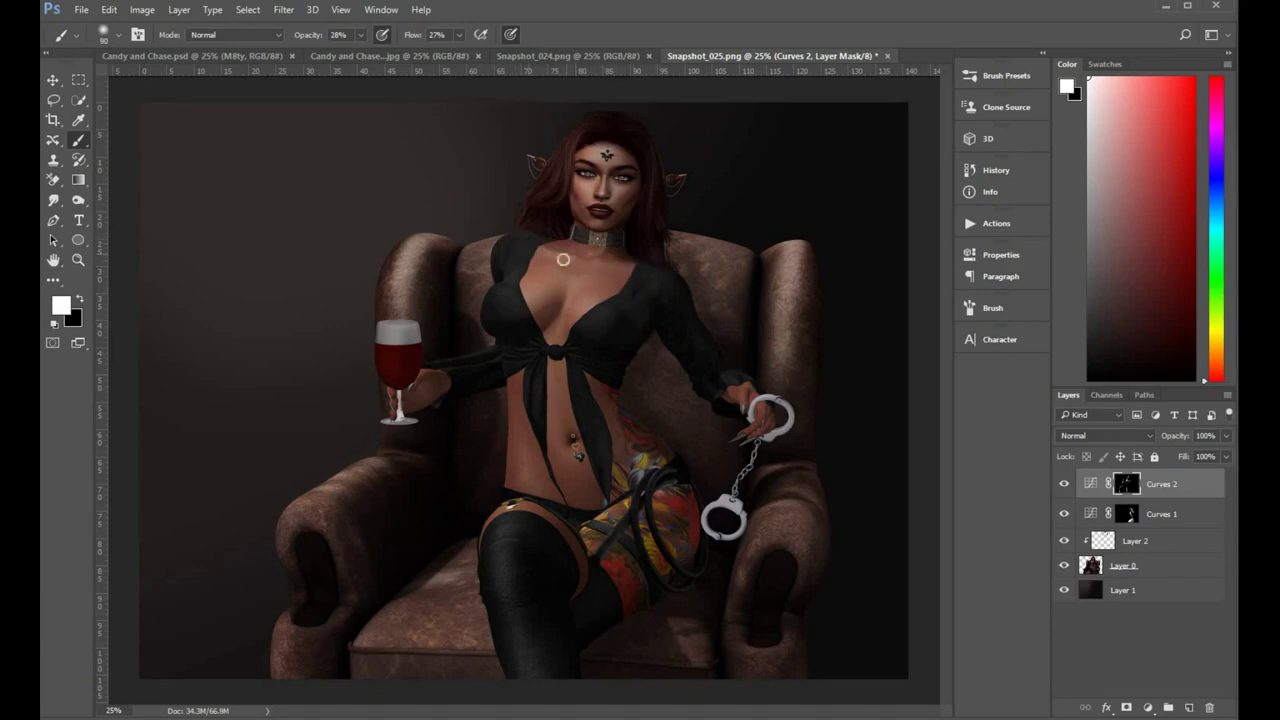
{"action": "key", "text": "bracketleft"}
{"action": "key", "text": "bracketright"}
{"action": "key", "text": "bracketright"}
{"action": "key", "text": "bracketright"}
{"action": "mouse_move", "coordinate": [500, 327]}
{"action": "left_mouse_down"}
{"action": "mouse_move", "coordinate": [387, 616]}
{"action": "mouse_move", "coordinate": [365, 640]}
{"action": "mouse_move", "coordinate": [629, 652]}
{"action": "mouse_move", "coordinate": [403, 626]}
{"action": "mouse_move", "coordinate": [342, 638]}
{"action": "mouse_move", "coordinate": [409, 601]}
{"action": "mouse_move", "coordinate": [387, 627]}
{"action": "mouse_move", "coordinate": [423, 604]}
{"action": "mouse_move", "coordinate": [385, 630]}
{"action": "mouse_move", "coordinate": [428, 614]}
{"action": "mouse_move", "coordinate": [396, 630]}
{"action": "mouse_move", "coordinate": [468, 638]}
{"action": "mouse_move", "coordinate": [473, 652]}
{"action": "mouse_move", "coordinate": [390, 645]}
{"action": "mouse_move", "coordinate": [511, 643]}
{"action": "mouse_move", "coordinate": [512, 595]}
{"action": "left_mouse_up"}
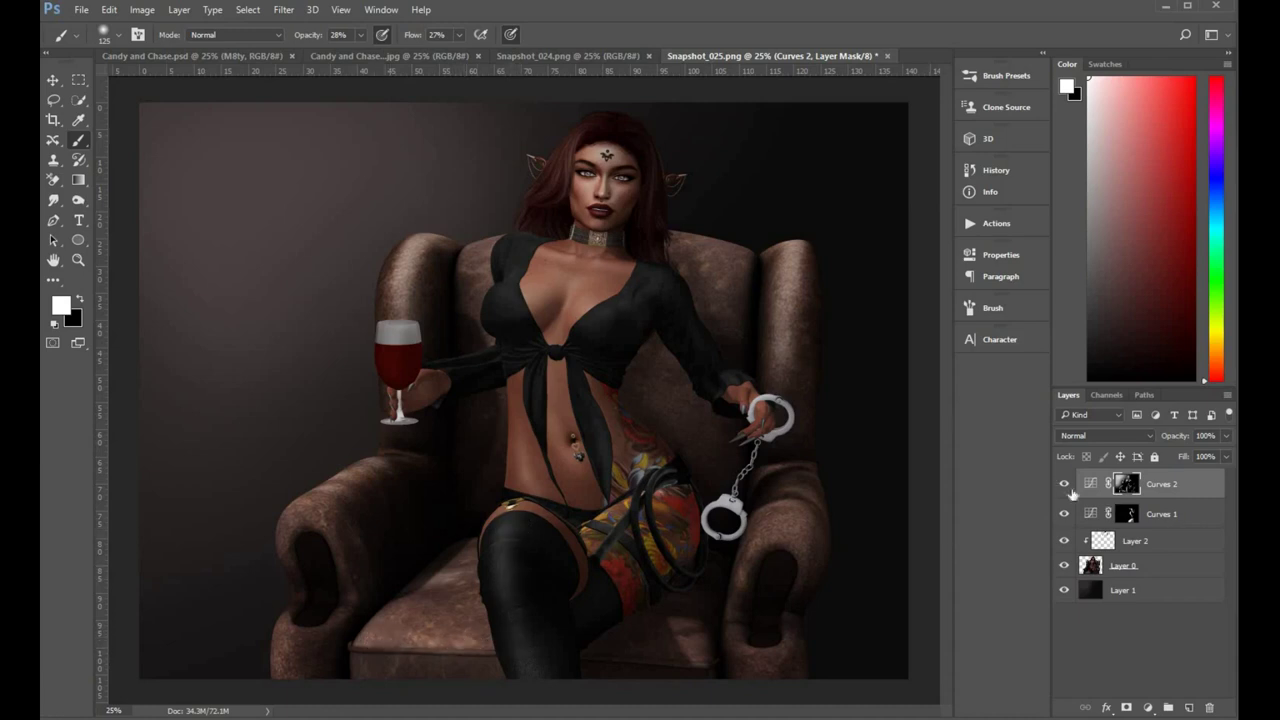
- Toggle Curves 2's visibility to compare before and after, leaving it visible
{"action": "left_click", "coordinate": [1064, 484]}
{"action": "left_click", "coordinate": [1066, 484]}
{"action": "left_click", "coordinate": [1066, 485]}
- Create an empty Layer 3 above Curves 2 with colours reset to black over white
{"action": "left_click", "coordinate": [1190, 710]}
{"action": "key", "text": "x"}
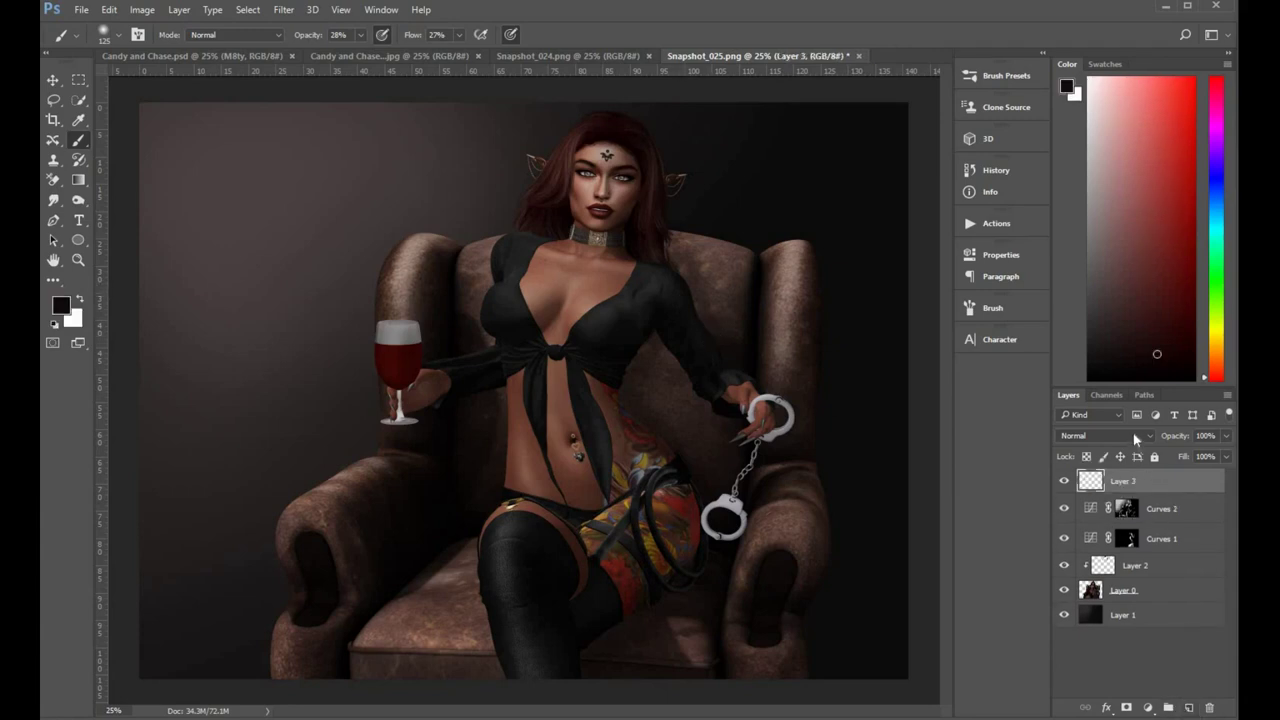
{"action": "left_click", "coordinate": [1133, 433]}
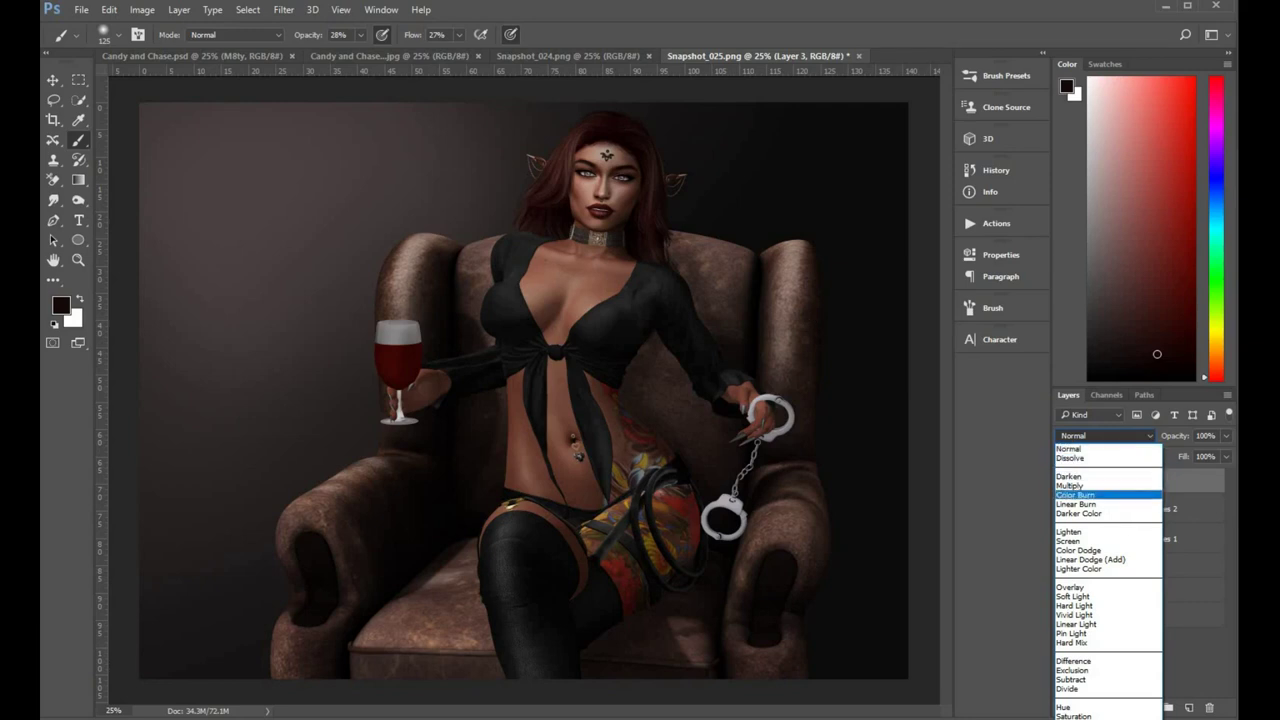
{"action": "left_click", "coordinate": [59, 322]}
- Fill Layer 3 with solid black using Edit > Fill
{"action": "left_click", "coordinate": [109, 9]}
{"action": "mouse_move", "coordinate": [145, 14]}
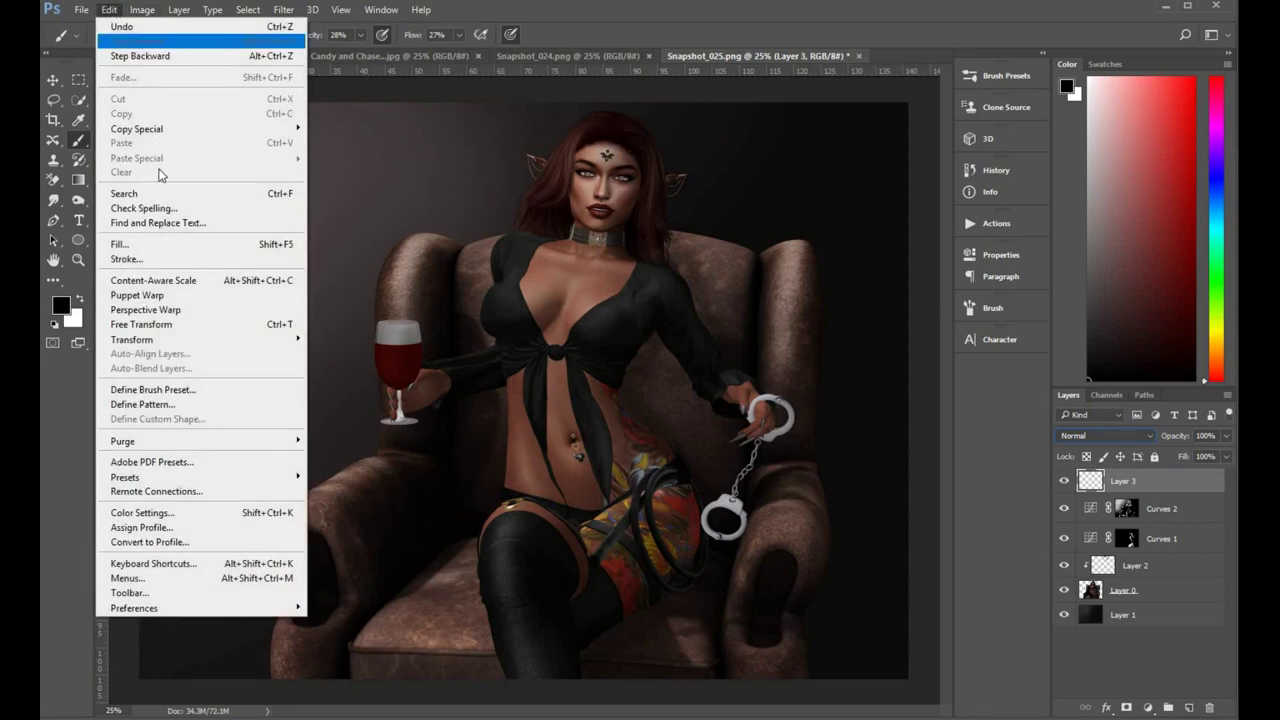
{"action": "left_click", "coordinate": [163, 244]}
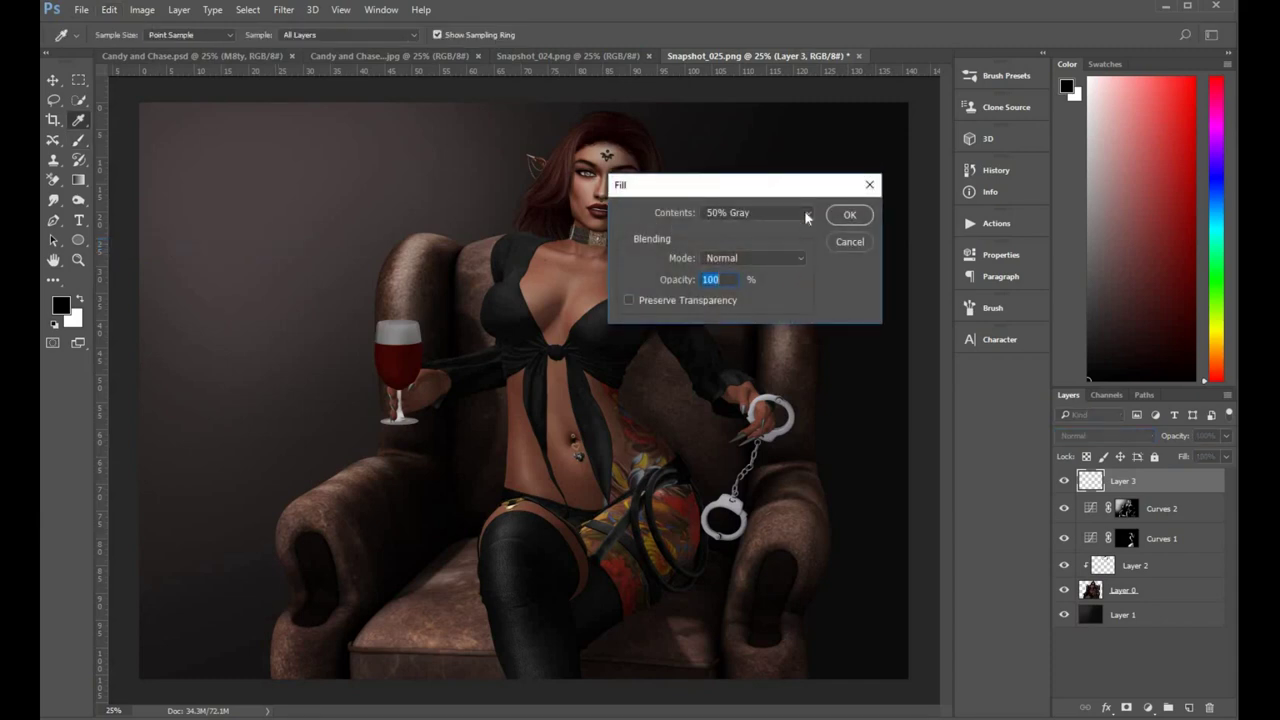
{"action": "left_click", "coordinate": [806, 215]}
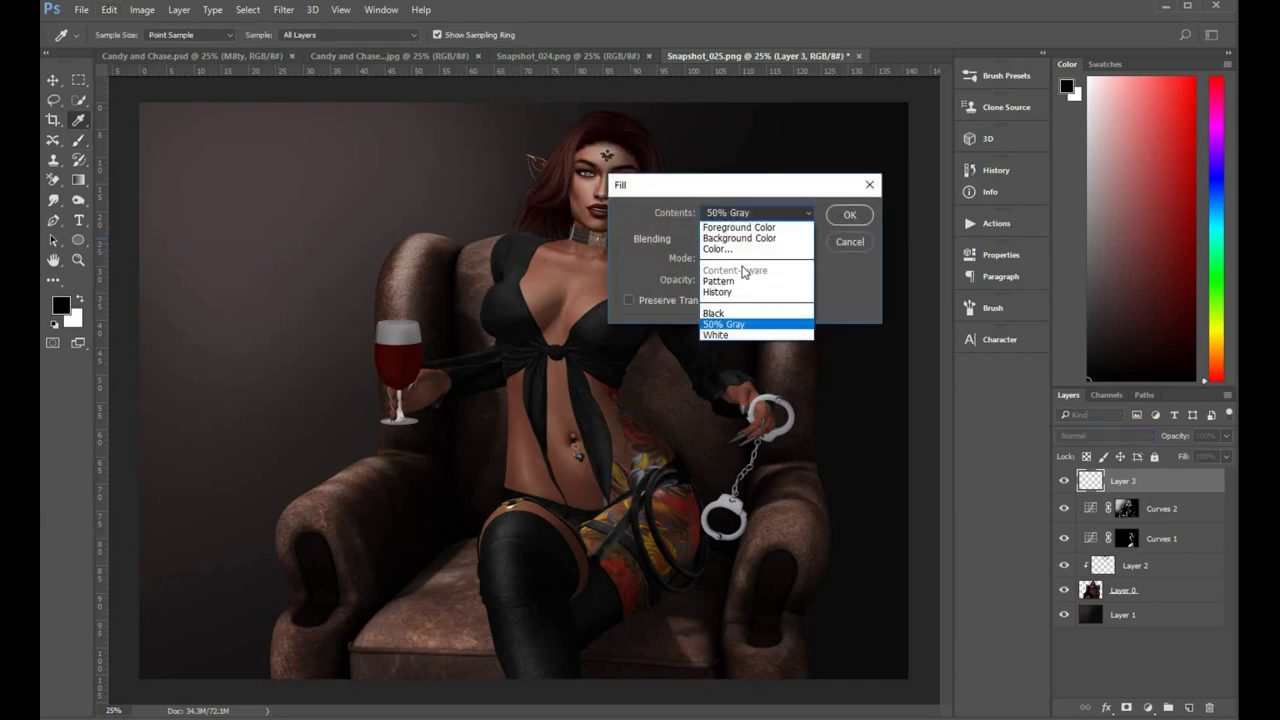
{"action": "left_click", "coordinate": [722, 316]}
{"action": "left_click", "coordinate": [849, 216]}
- Set Layer 3's blend mode to Color Dodge
{"action": "key", "text": "b"}
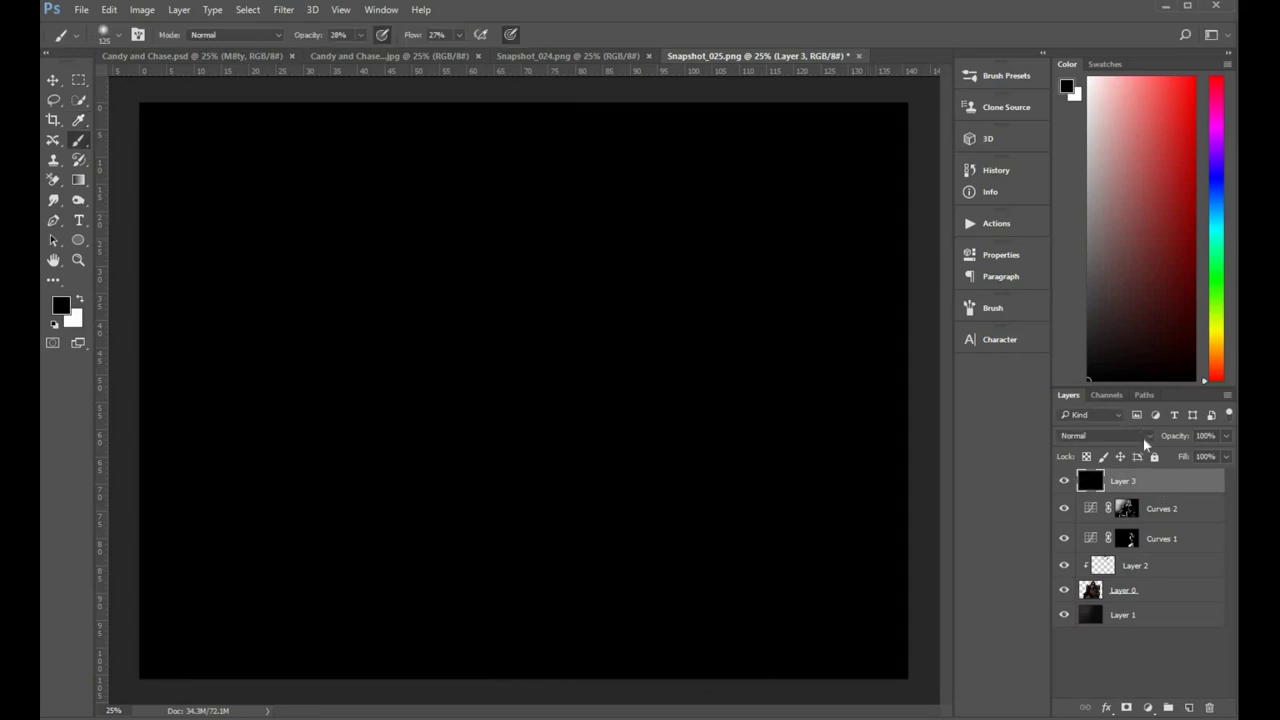
{"action": "left_click", "coordinate": [1145, 437]}
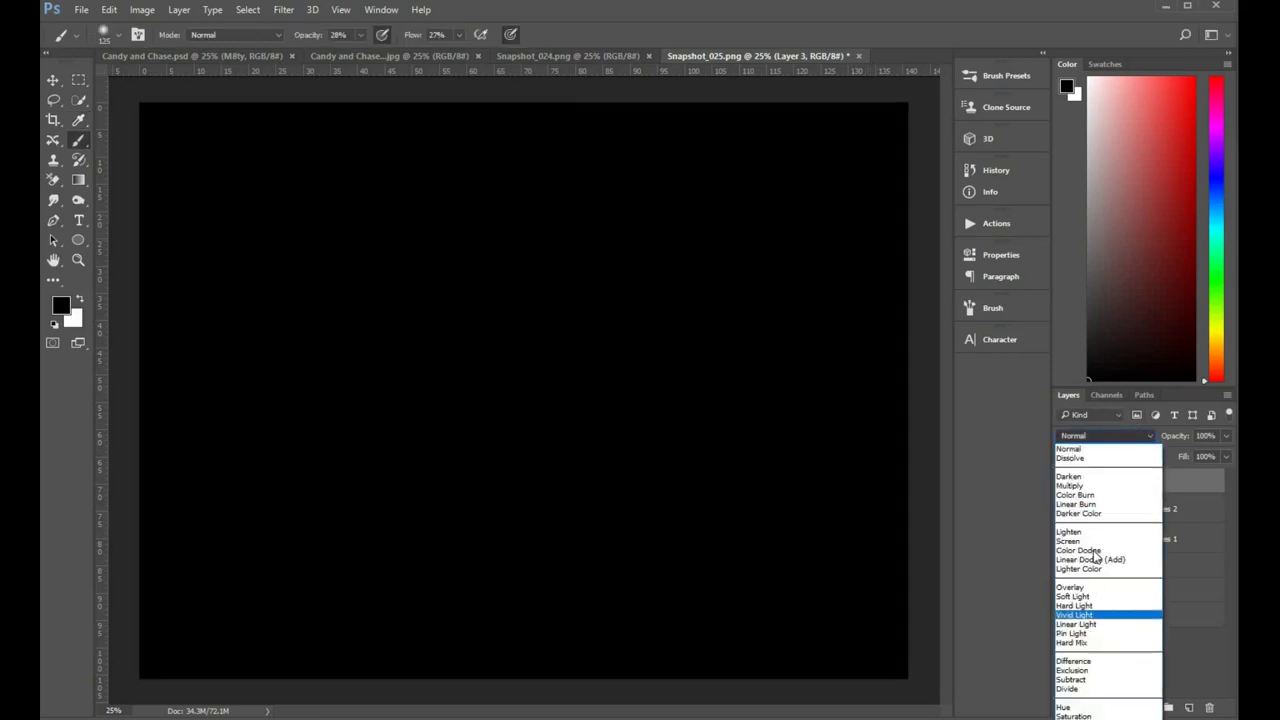
{"action": "left_click", "coordinate": [1094, 551]}
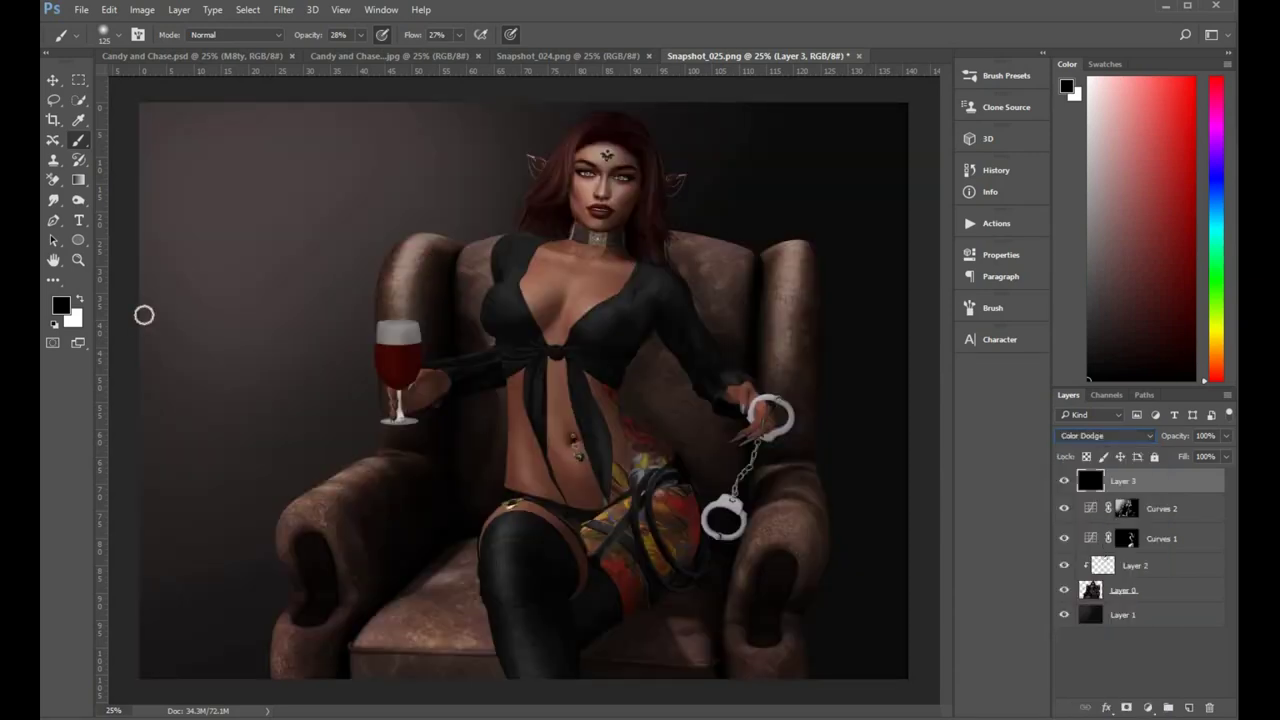
- Paint soft white dodge highlights over the wine in the glass and the hair near the ear
{"action": "left_click", "coordinate": [81, 299]}
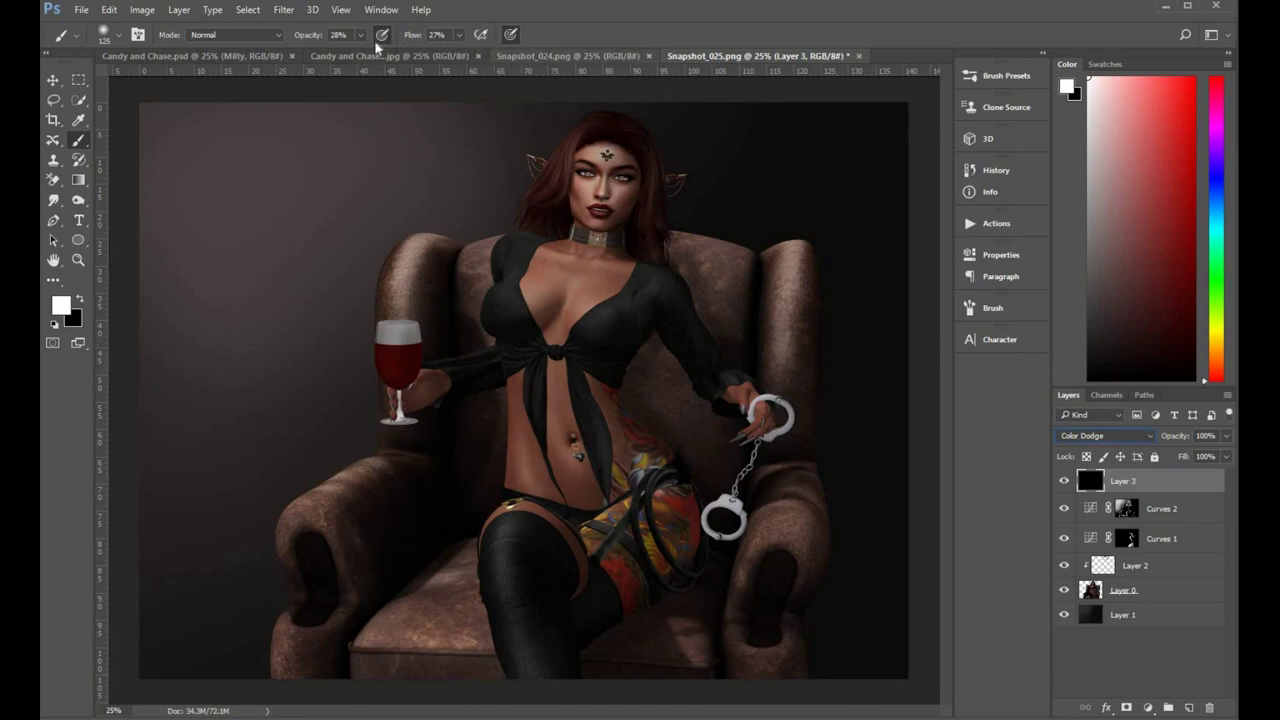
{"action": "mouse_move", "coordinate": [410, 376]}
{"action": "left_mouse_down"}
{"action": "mouse_move", "coordinate": [395, 331]}
{"action": "mouse_move", "coordinate": [403, 449]}
{"action": "mouse_move", "coordinate": [381, 393]}
{"action": "mouse_move", "coordinate": [396, 330]}
{"action": "mouse_move", "coordinate": [412, 412]}
{"action": "mouse_move", "coordinate": [395, 420]}
{"action": "mouse_move", "coordinate": [409, 409]}
{"action": "mouse_move", "coordinate": [394, 354]}
{"action": "mouse_move", "coordinate": [392, 375]}
{"action": "mouse_move", "coordinate": [394, 325]}
{"action": "mouse_move", "coordinate": [404, 376]}
{"action": "left_mouse_up"}
{"action": "key", "text": "bracketleft"}
{"action": "key", "text": "bracketleft"}
{"action": "key", "text": "bracketleft"}
{"action": "key", "text": "bracketleft"}
{"action": "mouse_move", "coordinate": [563, 179]}
{"action": "left_mouse_down"}
{"action": "mouse_move", "coordinate": [575, 143]}
{"action": "mouse_move", "coordinate": [568, 182]}
{"action": "left_mouse_up"}
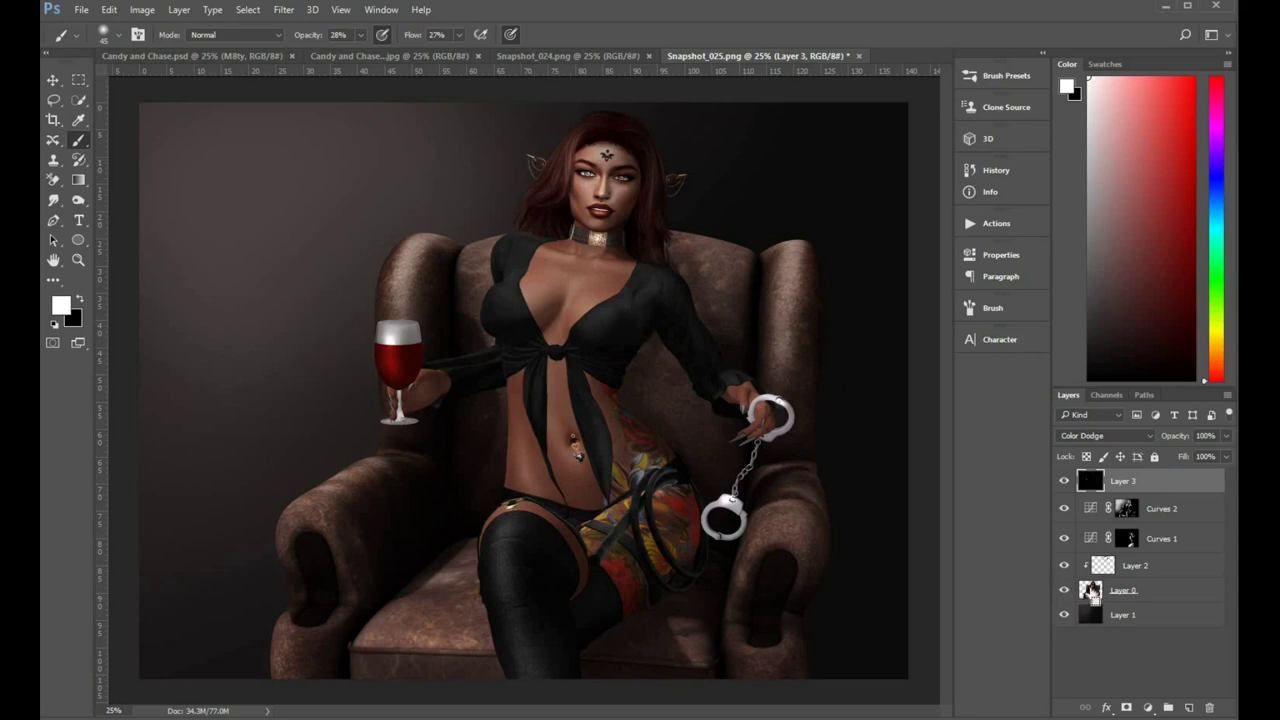
- Within Layer 0's figure-and-chair selection, paint a large soft highlight over the chest, then deselect
{"action": "left_click", "coordinate": [1093, 593], "text": "ctrl"}
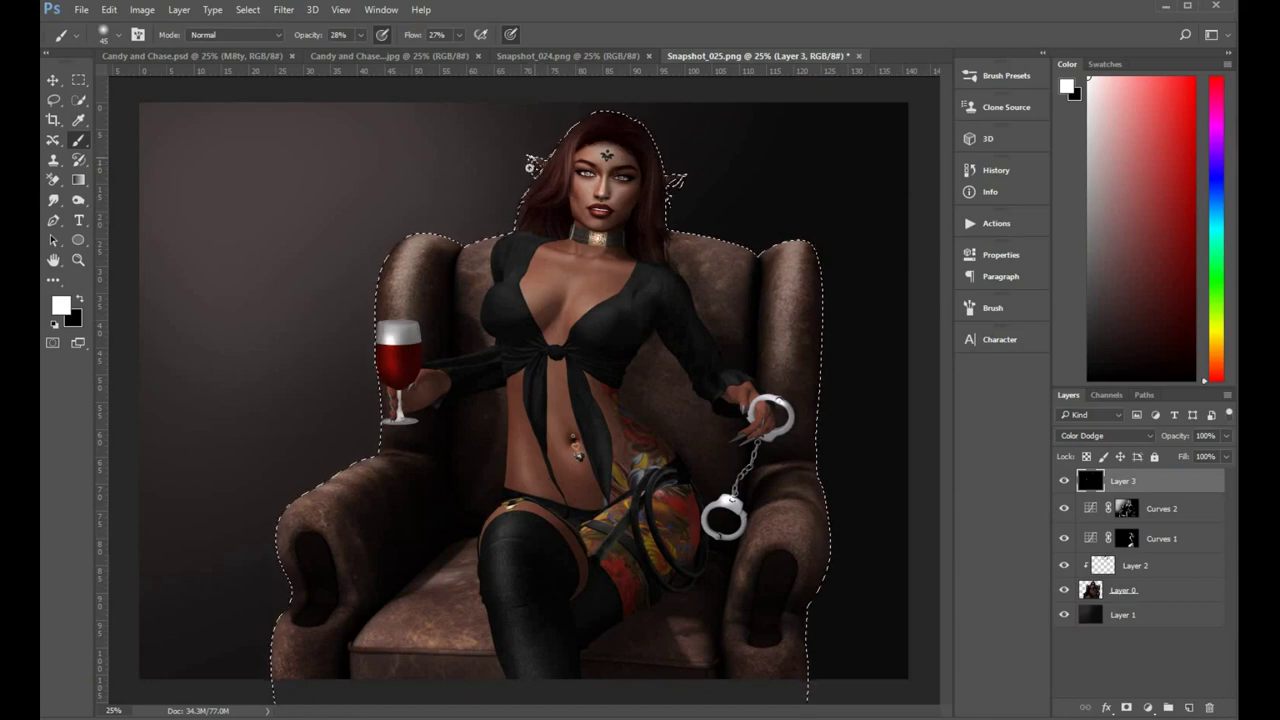
{"action": "key", "text": "bracketright"}
{"action": "key", "text": "bracketright"}
{"action": "key", "text": "bracketright"}
{"action": "key", "text": "bracketright"}
{"action": "key", "text": "bracketright"}
{"action": "key", "text": "bracketright"}
{"action": "key", "text": "bracketright"}
{"action": "key", "text": "bracketright"}
{"action": "key", "text": "bracketright"}
{"action": "mouse_move", "coordinate": [740, 395]}
{"action": "left_mouse_down"}
{"action": "mouse_move", "coordinate": [657, 291]}
{"action": "mouse_move", "coordinate": [591, 325]}
{"action": "mouse_move", "coordinate": [611, 319]}
{"action": "mouse_move", "coordinate": [600, 353]}
{"action": "mouse_move", "coordinate": [618, 321]}
{"action": "left_mouse_up"}
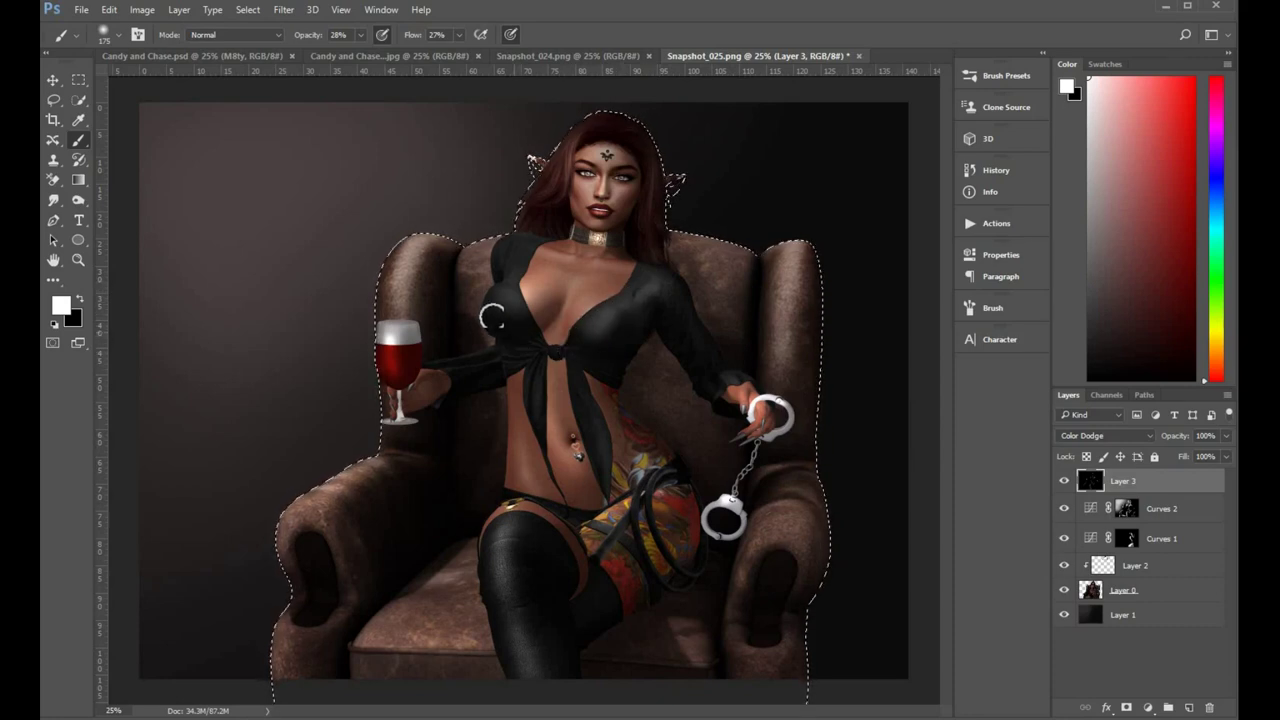
{"action": "key", "text": "bracketleft"}
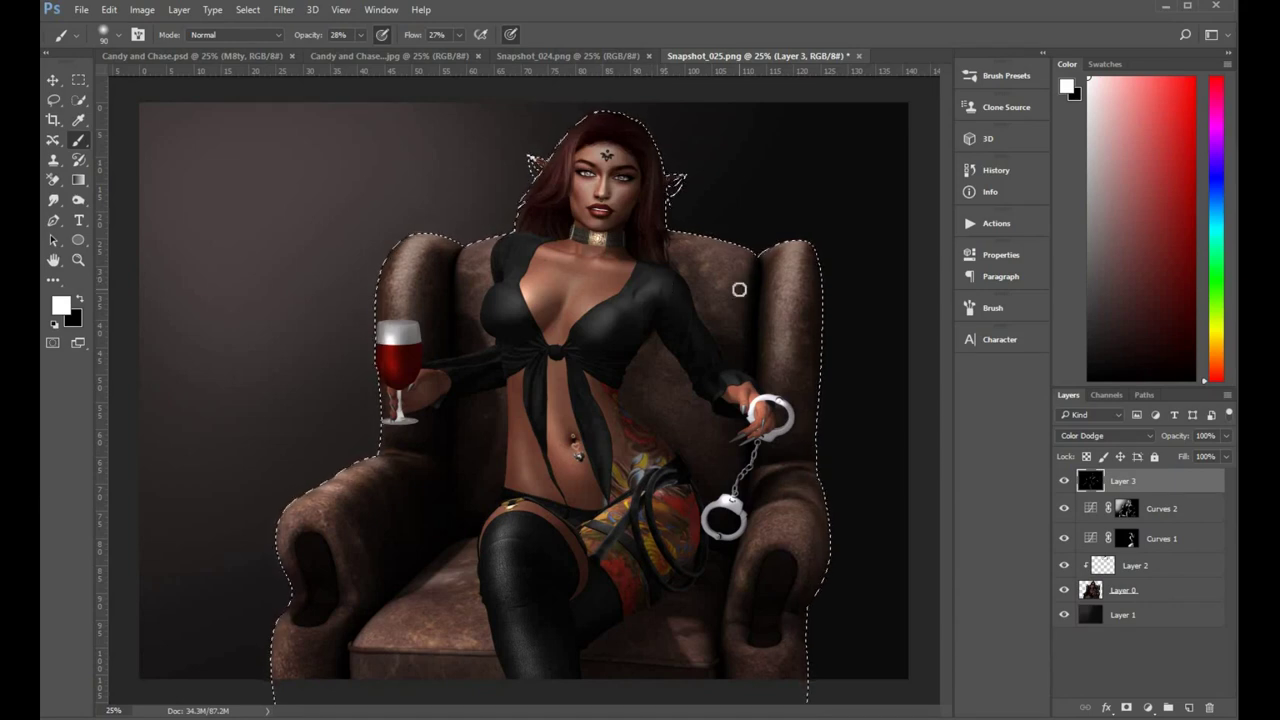
{"action": "key", "text": "ctrl+d"}
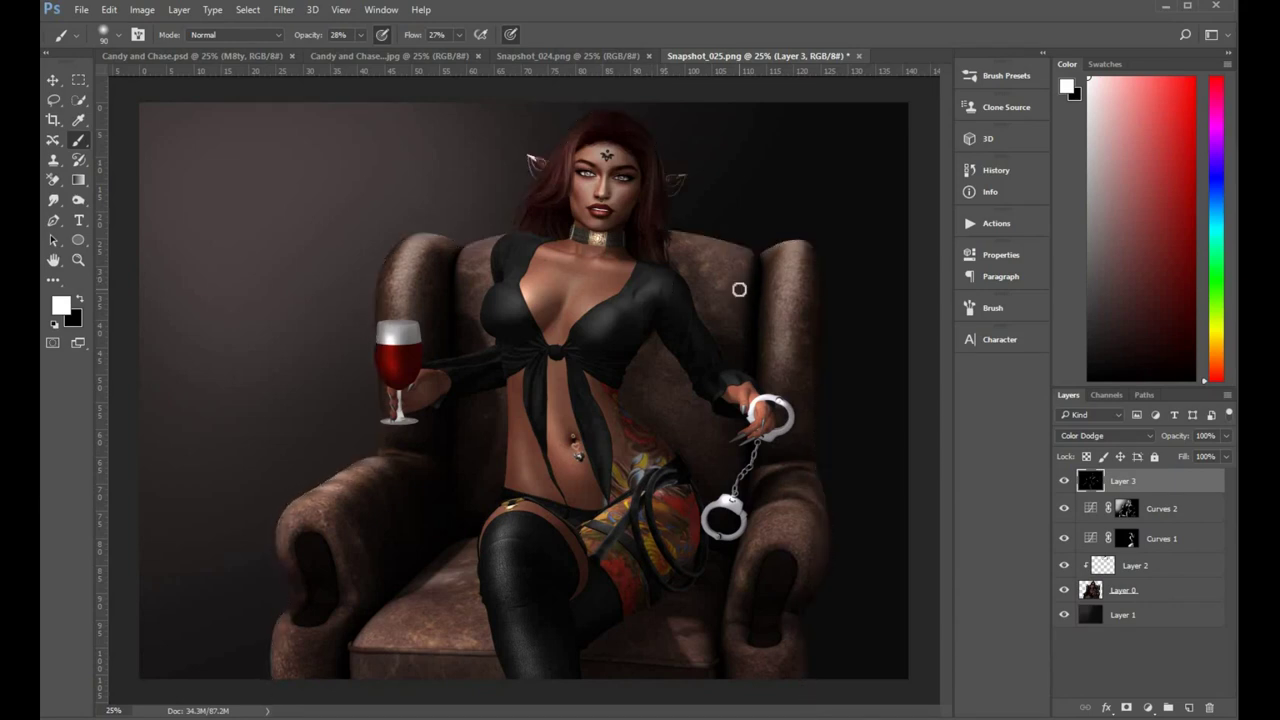
{"action": "left_click", "coordinate": [1154, 594]}
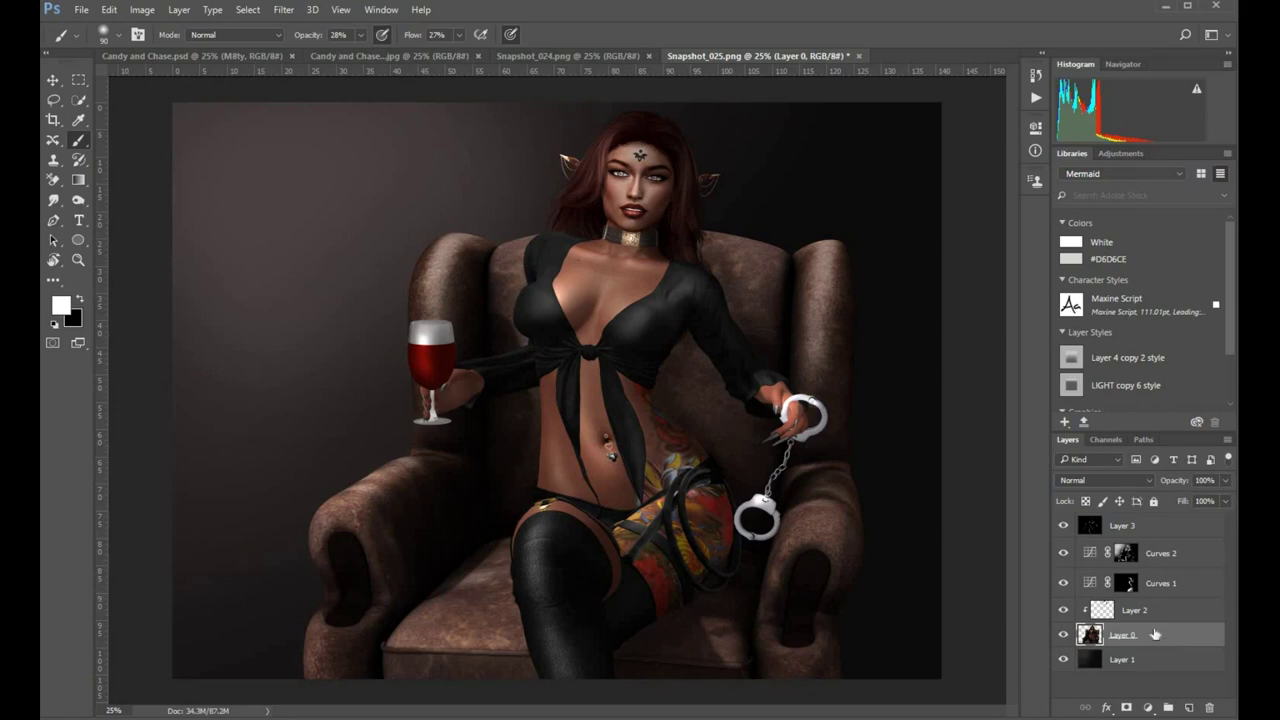
- Give Layer 0 a Color Dodge Inner Shadow with Noise 0 and 76% opacity
{"action": "double_click", "coordinate": [1155, 634]}
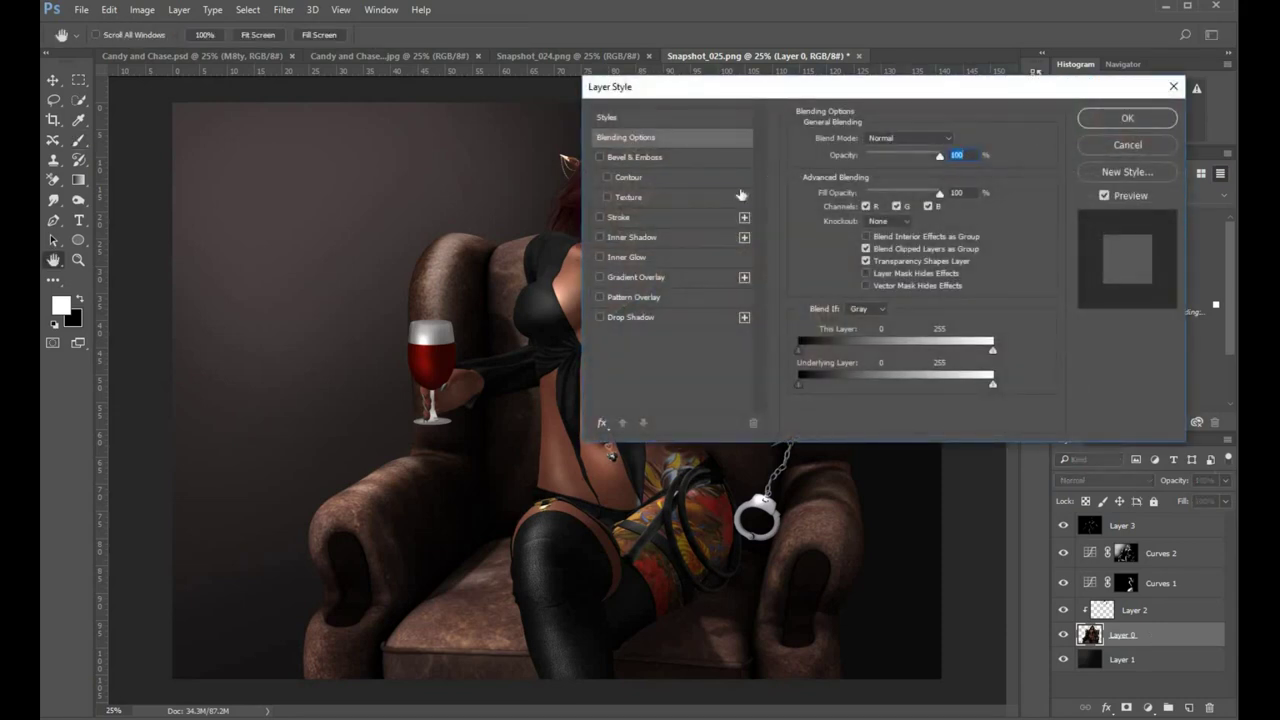
{"action": "left_click", "coordinate": [621, 238]}
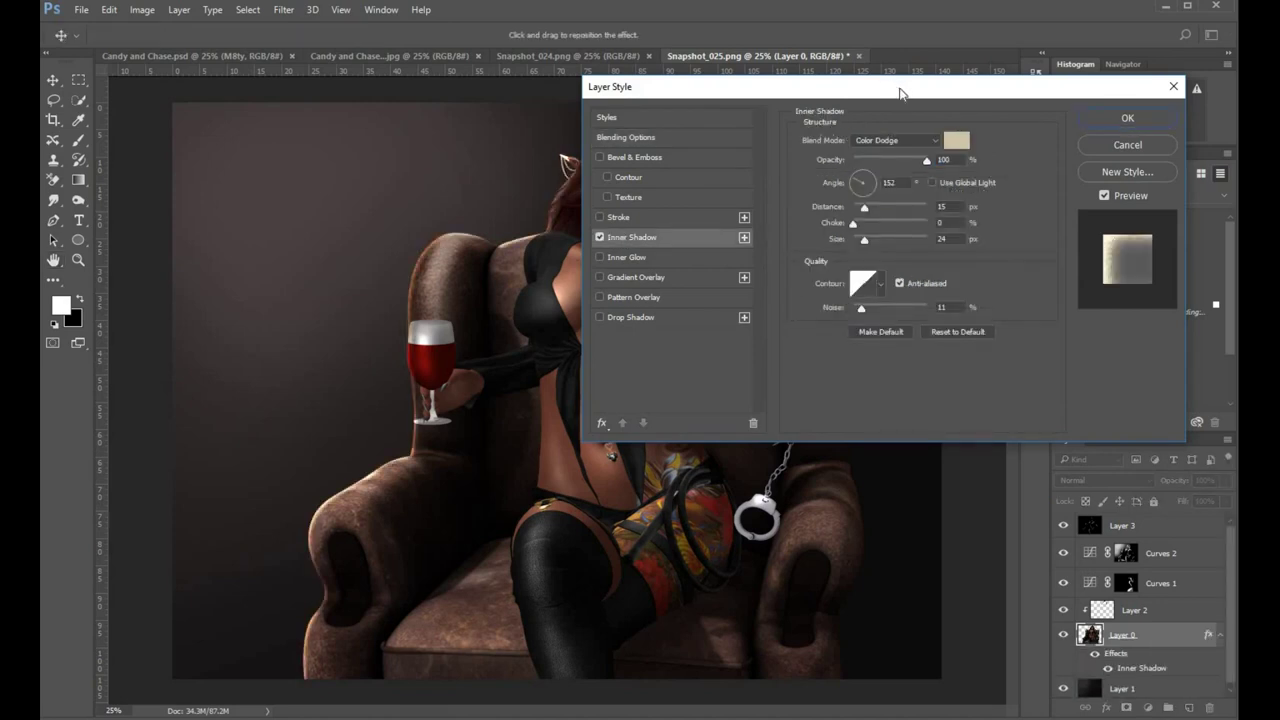
{"action": "left_click_drag", "start_coordinate": [922, 104], "coordinate": [1092, 88]}
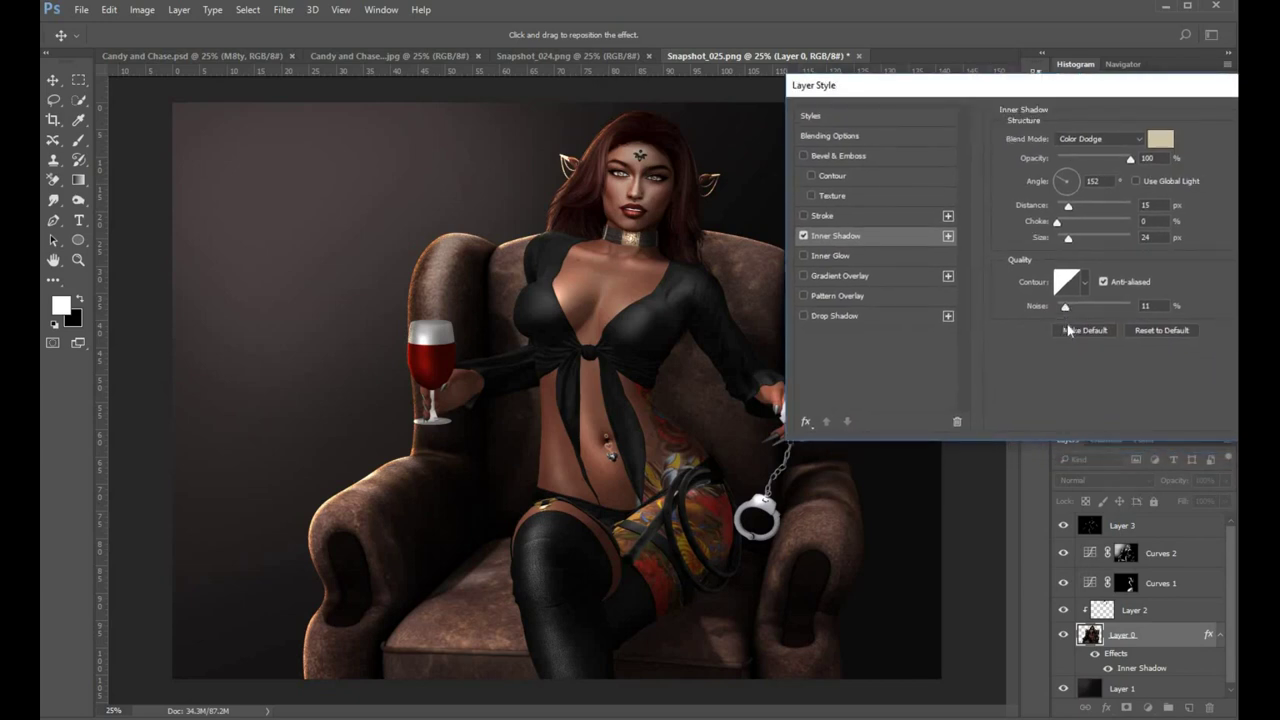
{"action": "left_click_drag", "start_coordinate": [1064, 307], "coordinate": [1038, 303]}
{"action": "left_click", "coordinate": [1131, 161]}
{"action": "left_click_drag", "start_coordinate": [1127, 162], "coordinate": [1112, 162]}
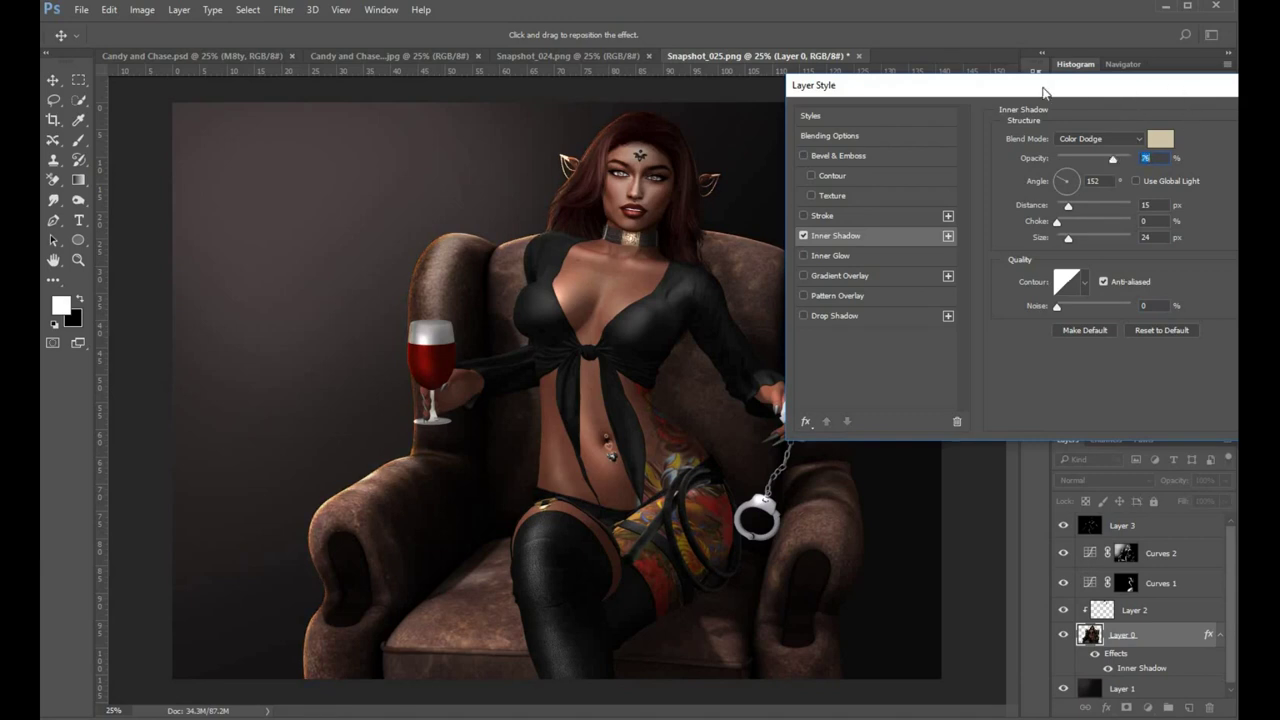
{"action": "left_click_drag", "start_coordinate": [1019, 92], "coordinate": [848, 92]}
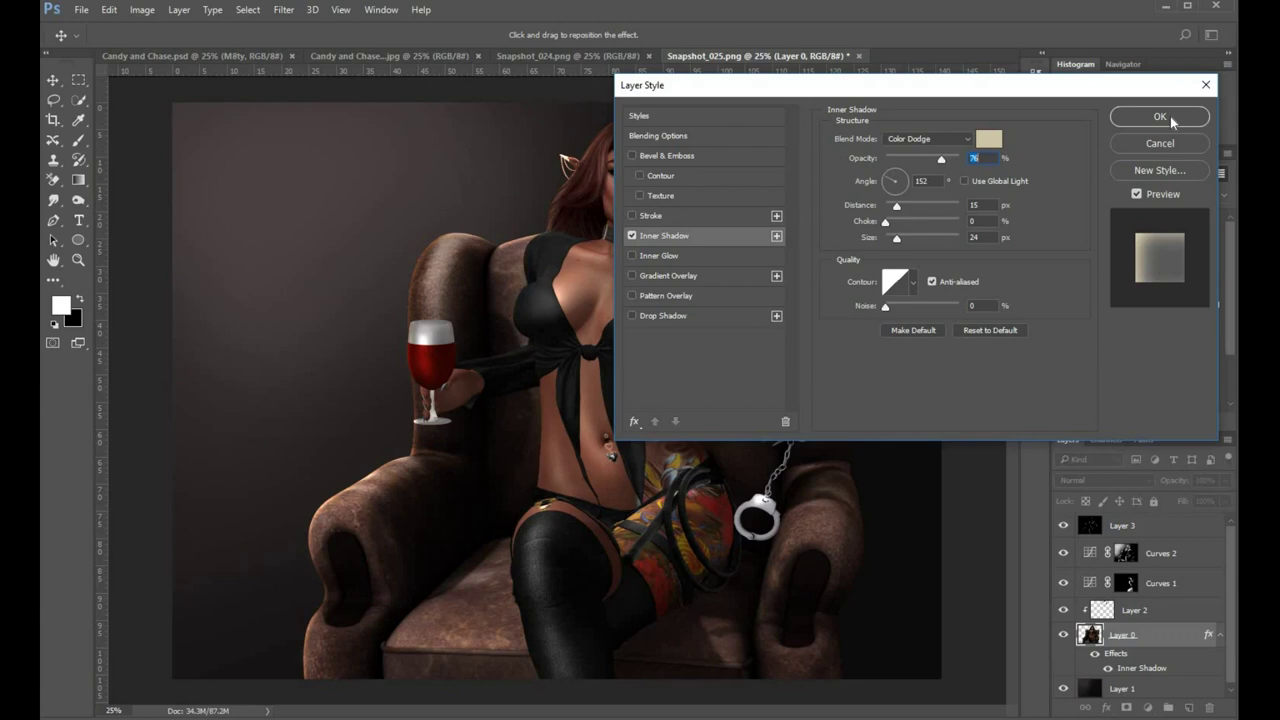
{"action": "left_click", "coordinate": [1160, 117]}
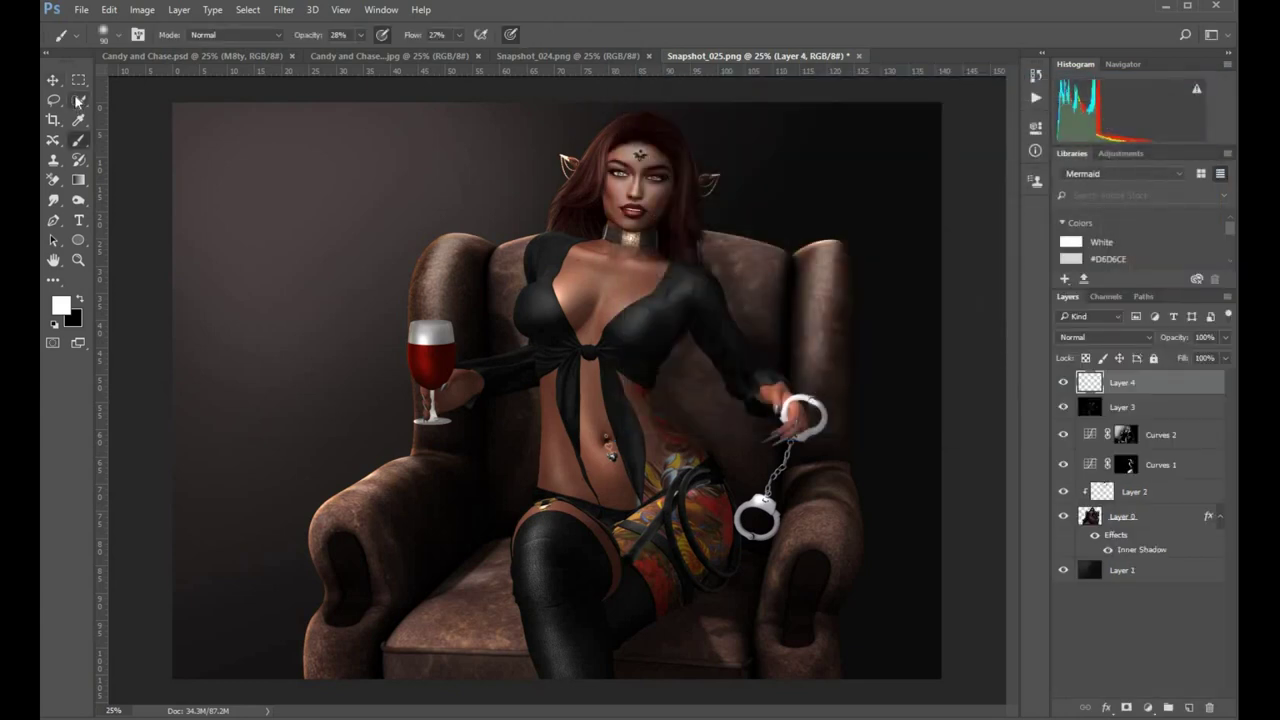
- Outline diagonal light-ray stripes from the top-left corner toward the woman's head with the Polygonal Lasso
{"action": "left_click", "coordinate": [79, 100]}
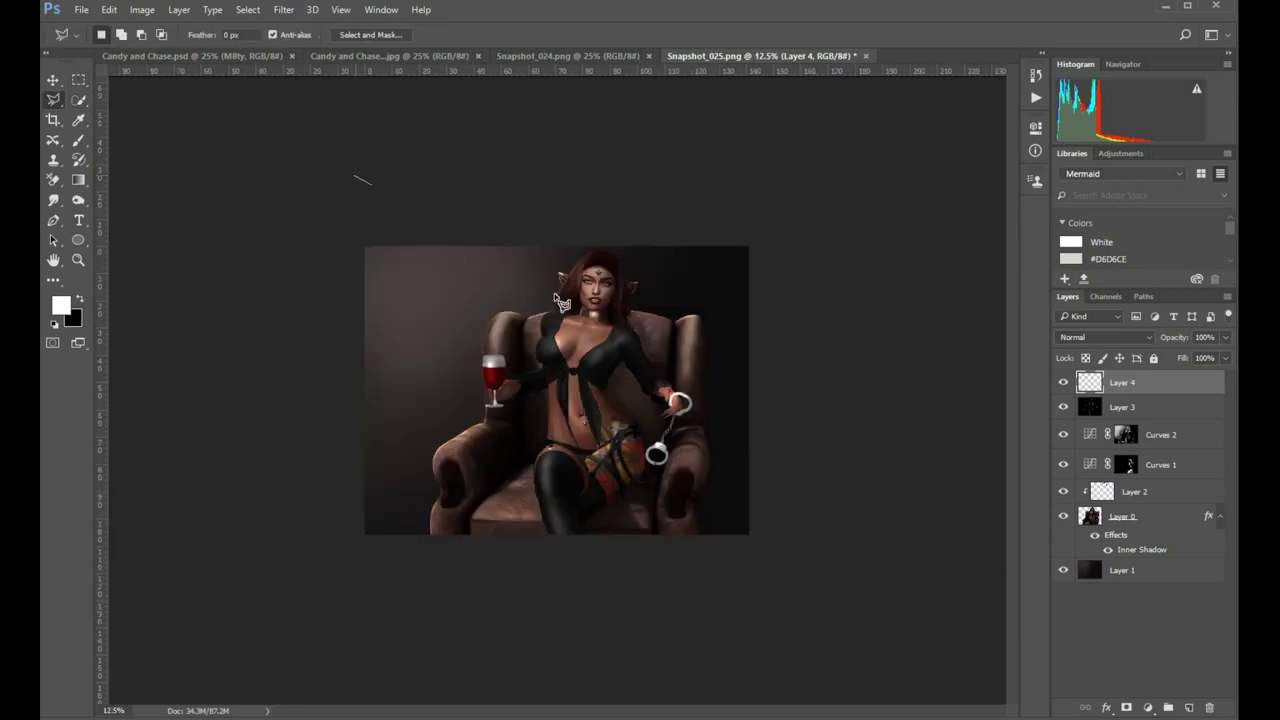
{"action": "left_click", "coordinate": [325, 174]}
{"action": "left_click", "coordinate": [480, 264]}
{"action": "left_click", "coordinate": [321, 185]}
{"action": "left_click", "coordinate": [491, 282]}
{"action": "left_click", "coordinate": [282, 182]}
{"action": "left_click", "coordinate": [446, 292]}
{"action": "left_click", "coordinate": [300, 201]}
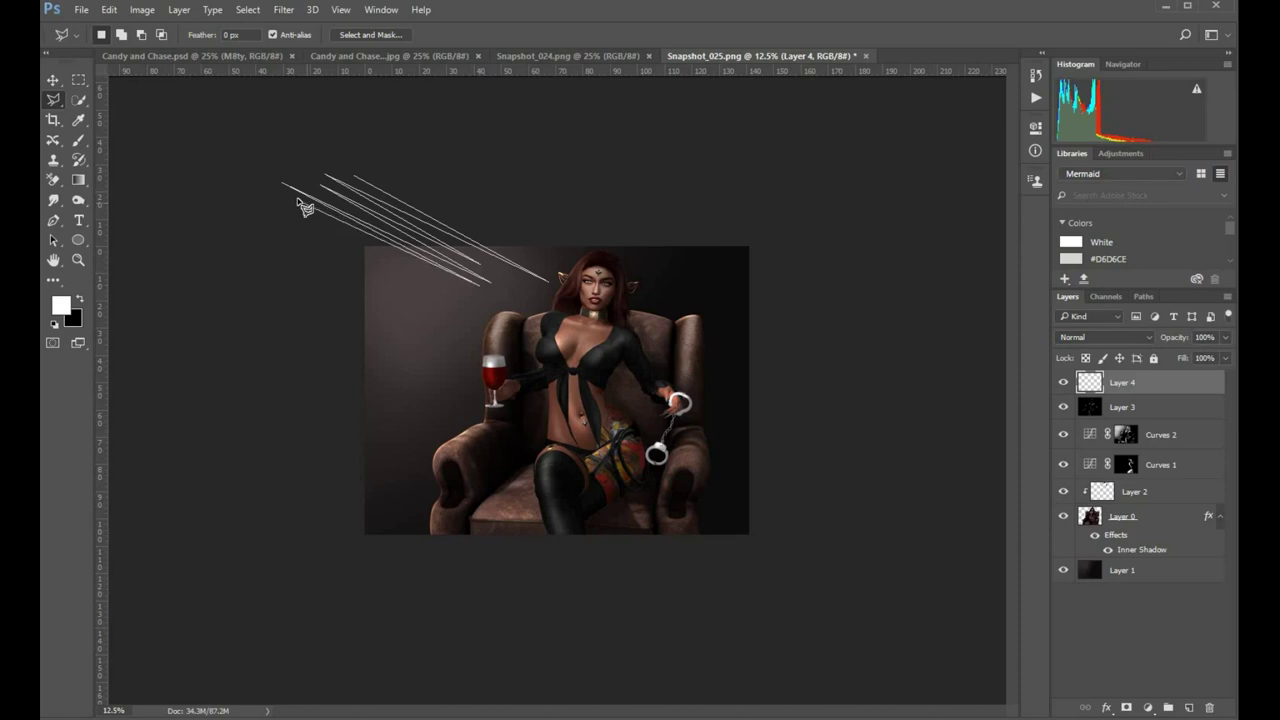
{"action": "left_click", "coordinate": [482, 300]}
{"action": "left_click", "coordinate": [466, 305]}
{"action": "left_click", "coordinate": [311, 229]}
{"action": "left_click", "coordinate": [289, 241]}
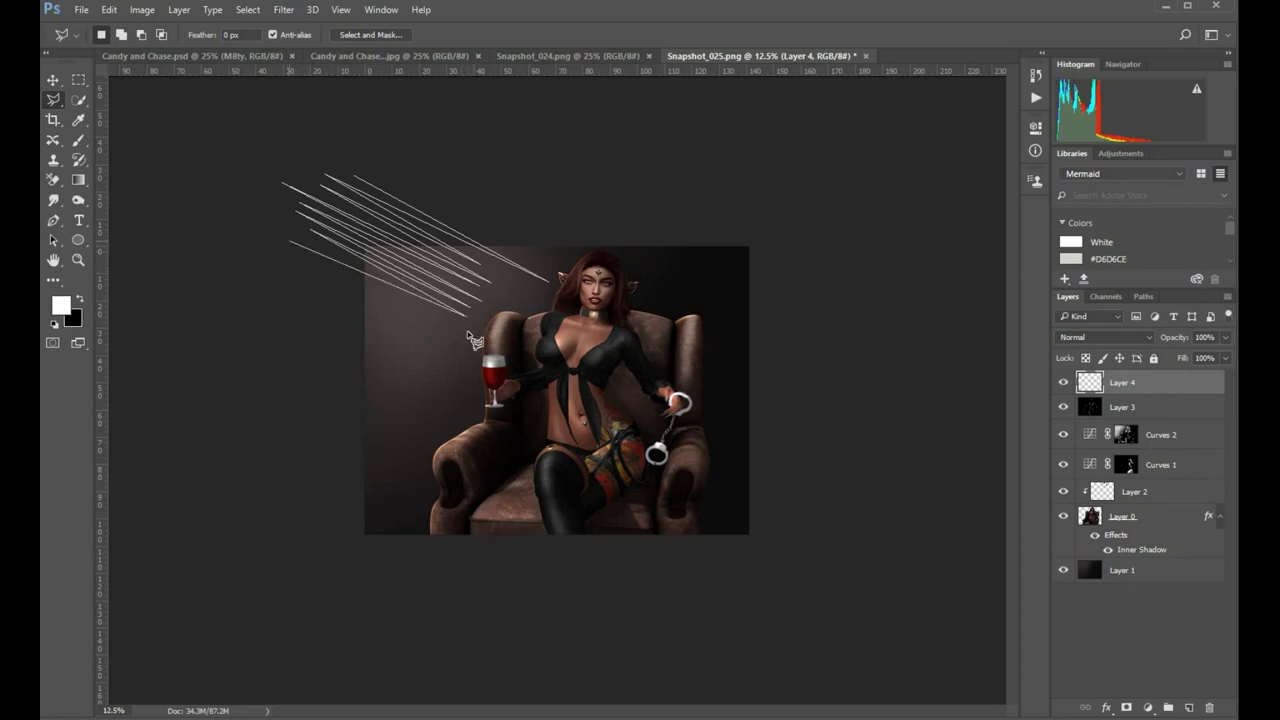
{"action": "left_click", "coordinate": [464, 325]}
{"action": "left_click", "coordinate": [305, 256]}
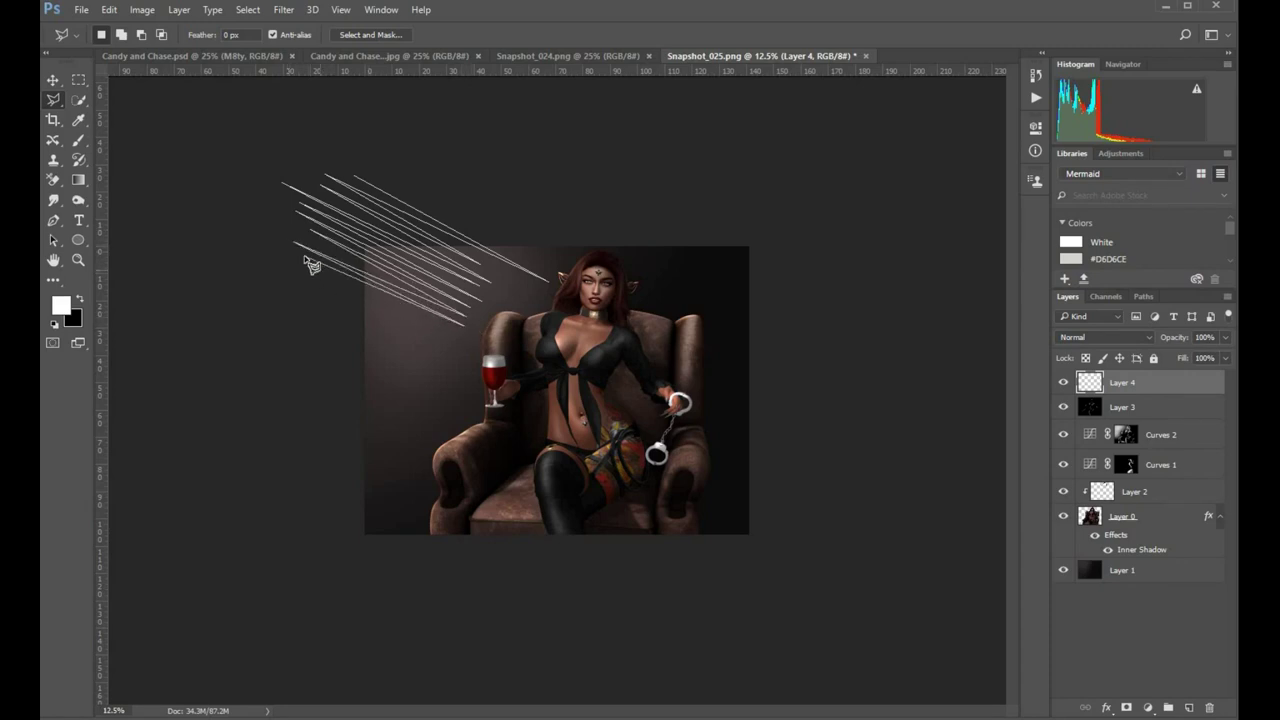
{"action": "left_click", "coordinate": [355, 178]}
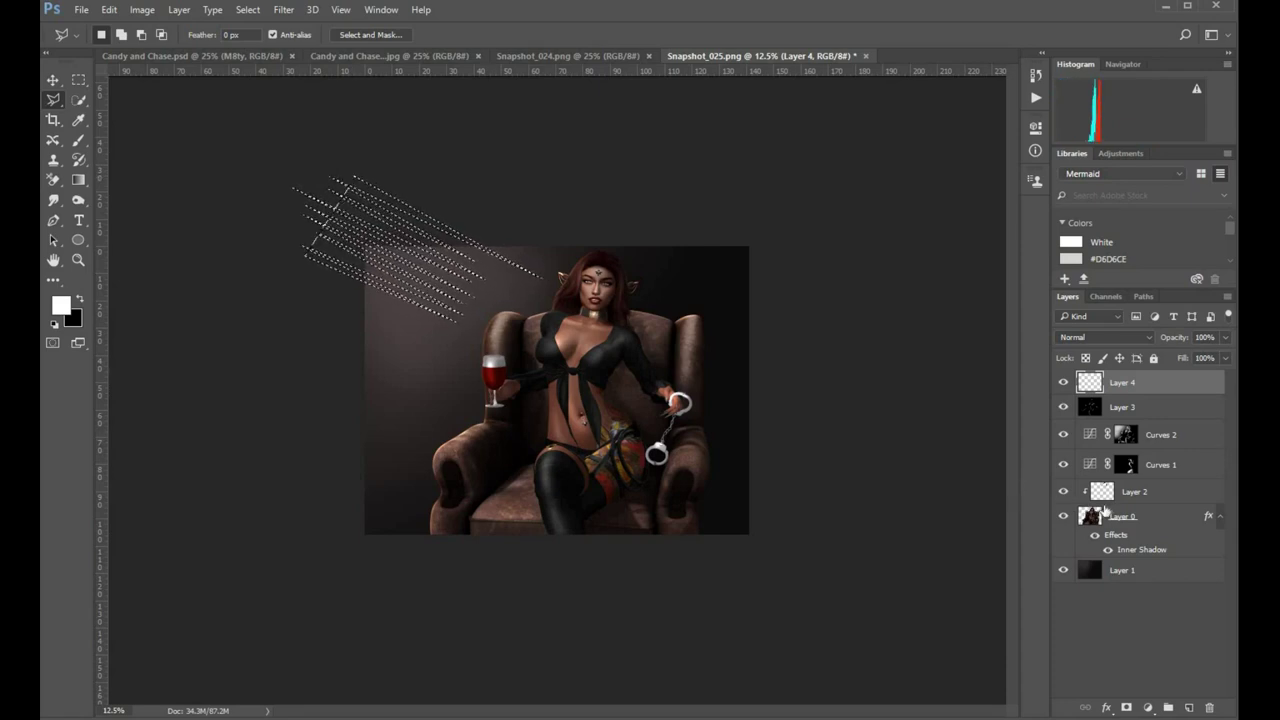
- Fill the stripe selection with white on Layer 4 and zoom in to 25%
{"action": "key", "text": "alt+BackSpace"}
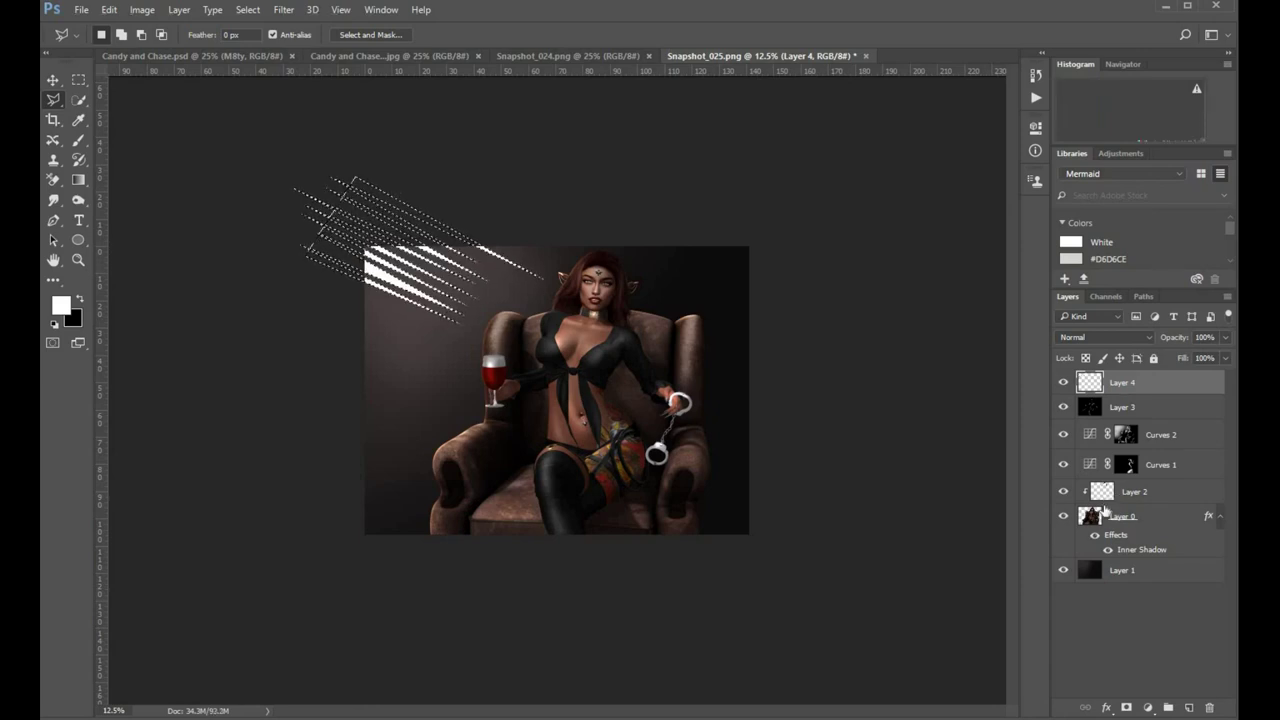
{"action": "left_click", "coordinate": [79, 260]}
{"action": "key", "text": "ctrl+plus"}
{"action": "key", "text": "ctrl+plus"}
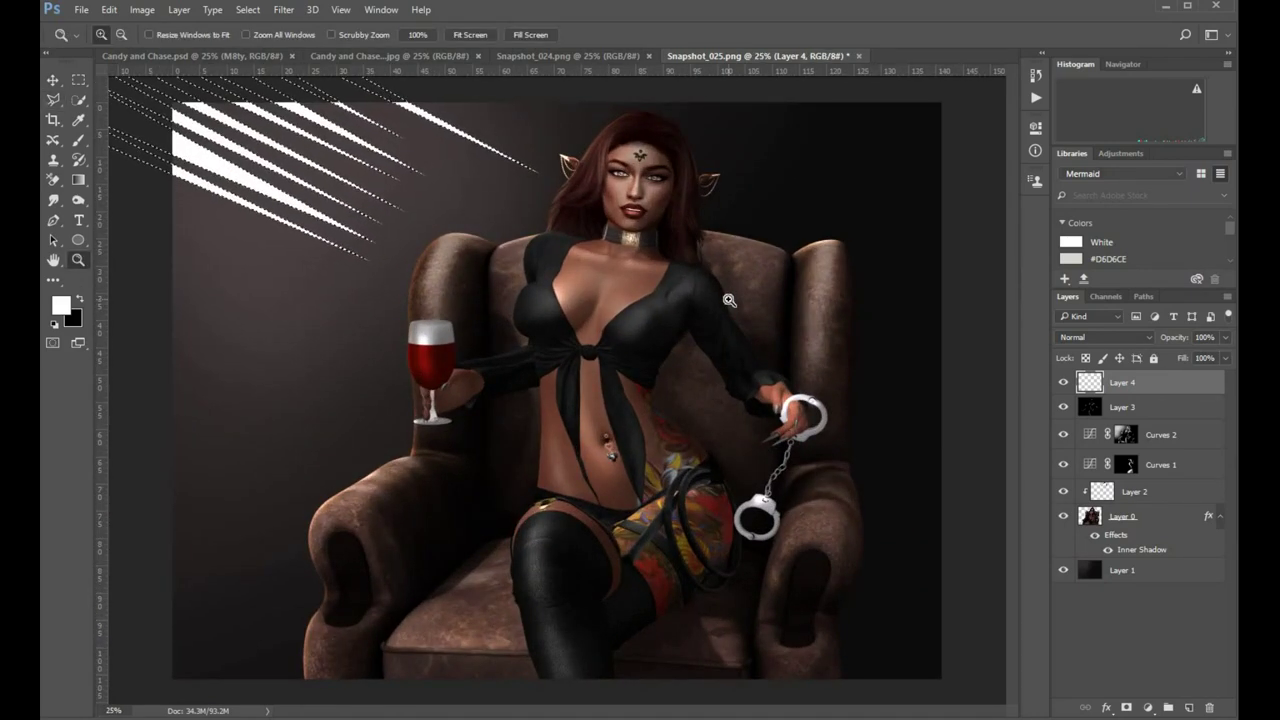
- Deselect the stripes and apply a Motion Blur with -45° angle and 840-pixel distance
{"action": "key", "text": "ctrl+d"}
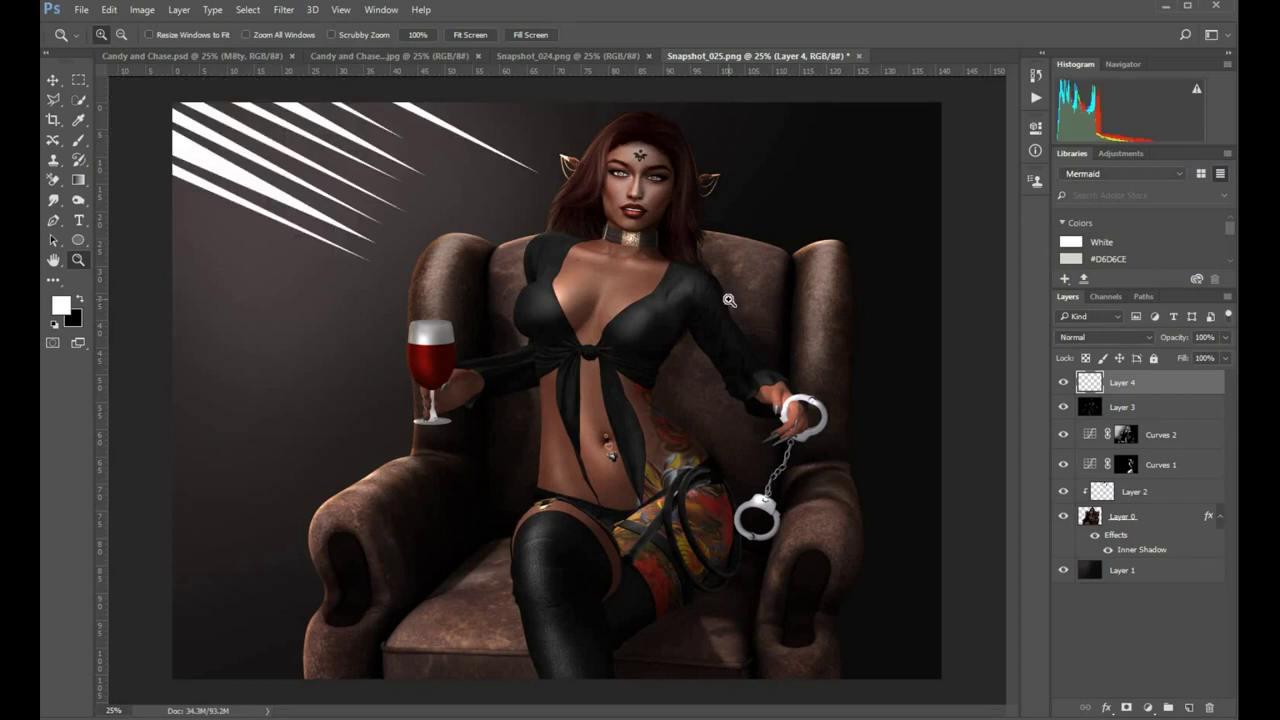
{"action": "left_click", "coordinate": [285, 12]}
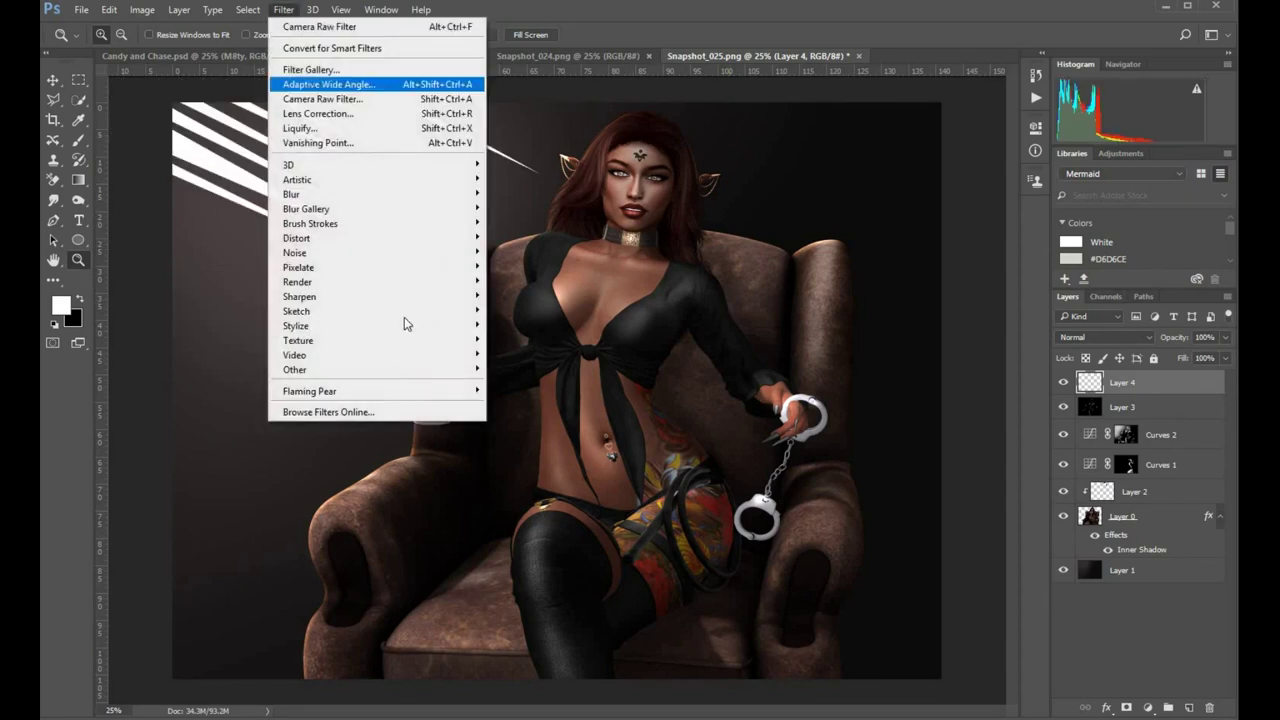
{"action": "mouse_move", "coordinate": [468, 196]}
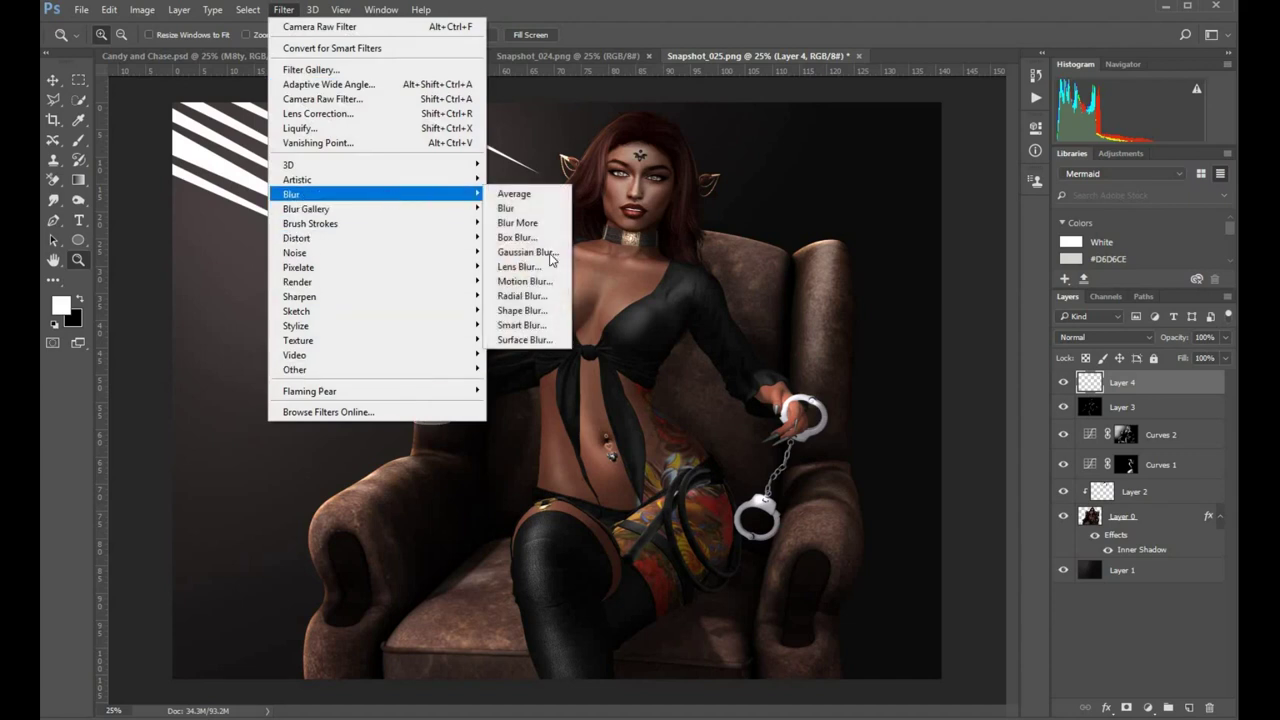
{"action": "left_click", "coordinate": [524, 282]}
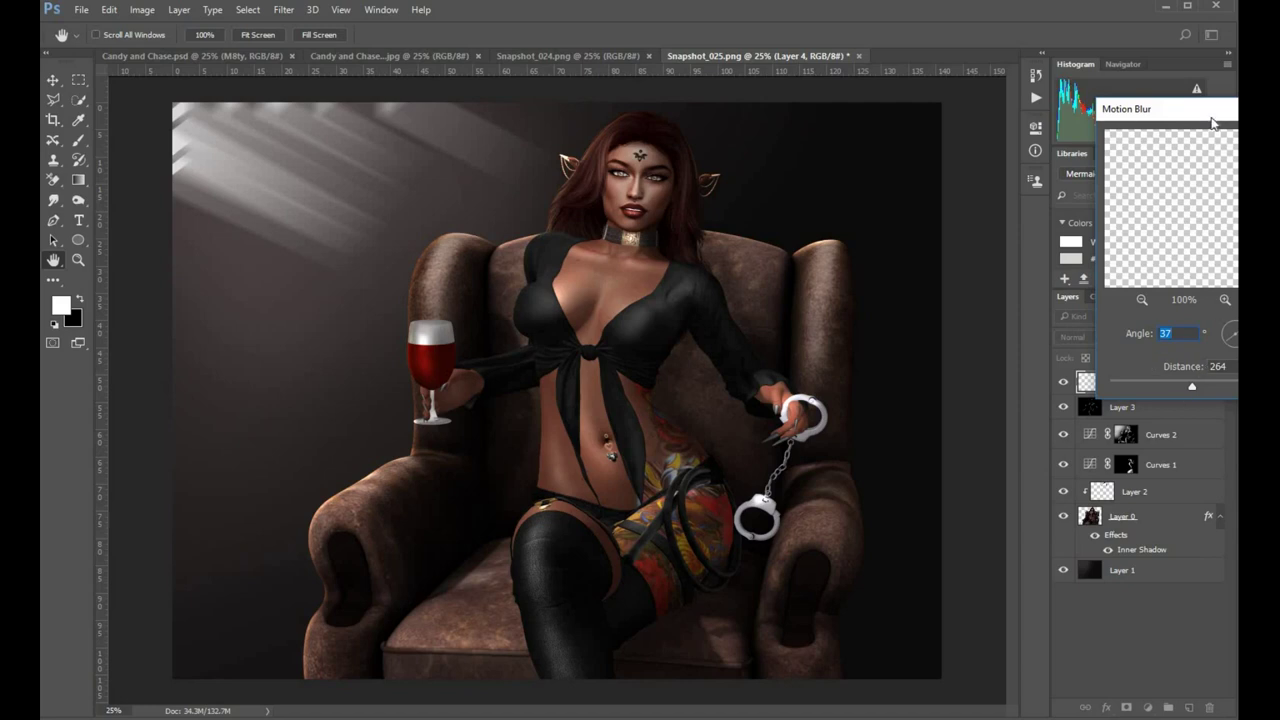
{"action": "left_click_drag", "start_coordinate": [1128, 103], "coordinate": [923, 86]}
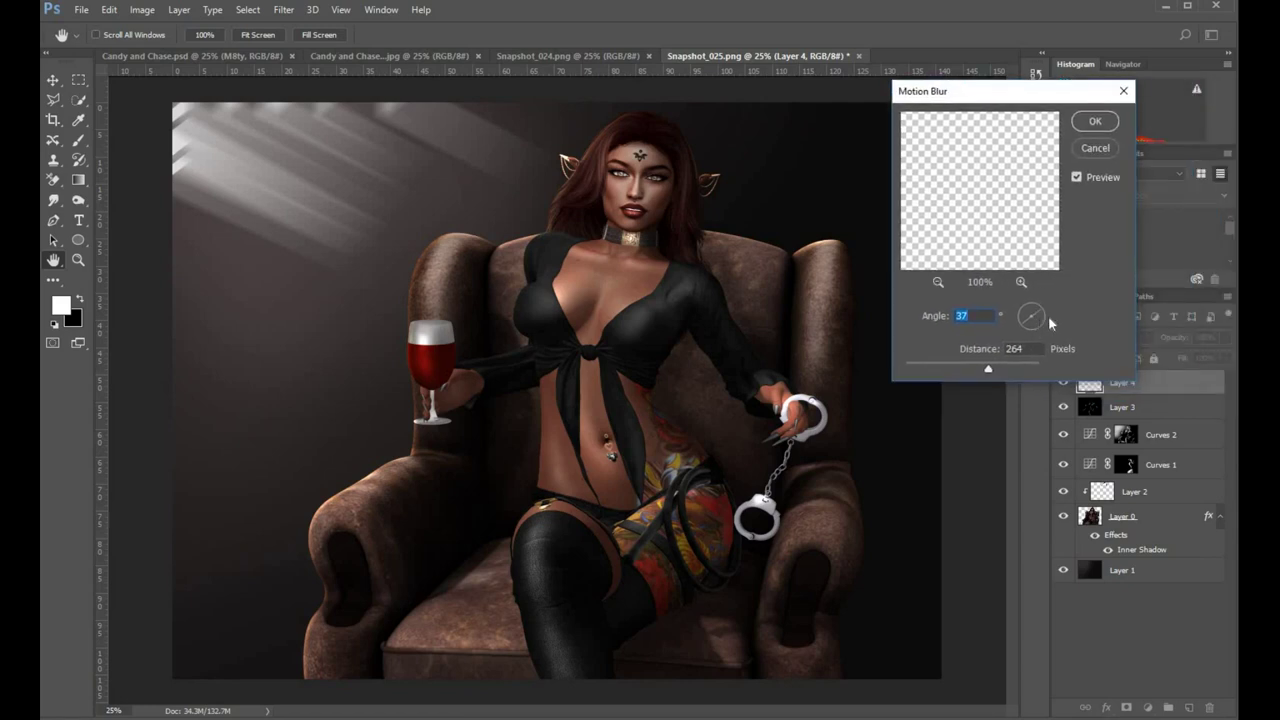
{"action": "left_click", "coordinate": [1043, 323]}
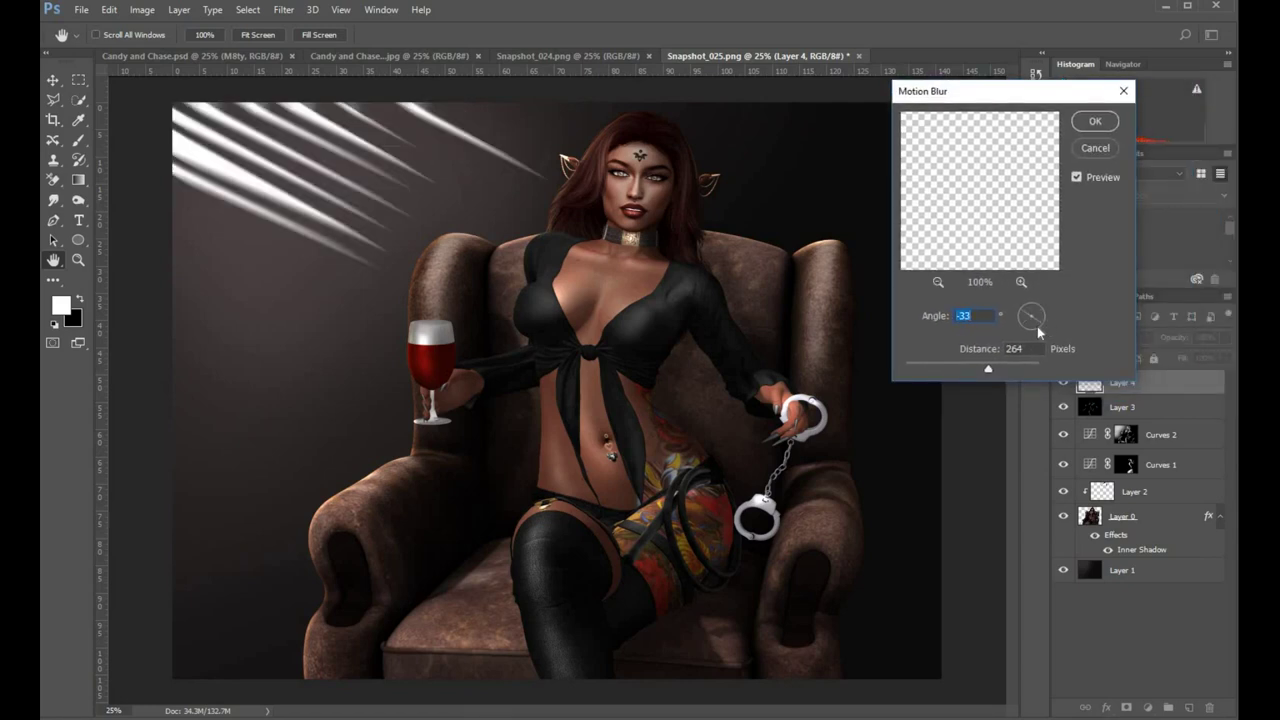
{"action": "left_click", "coordinate": [1039, 328]}
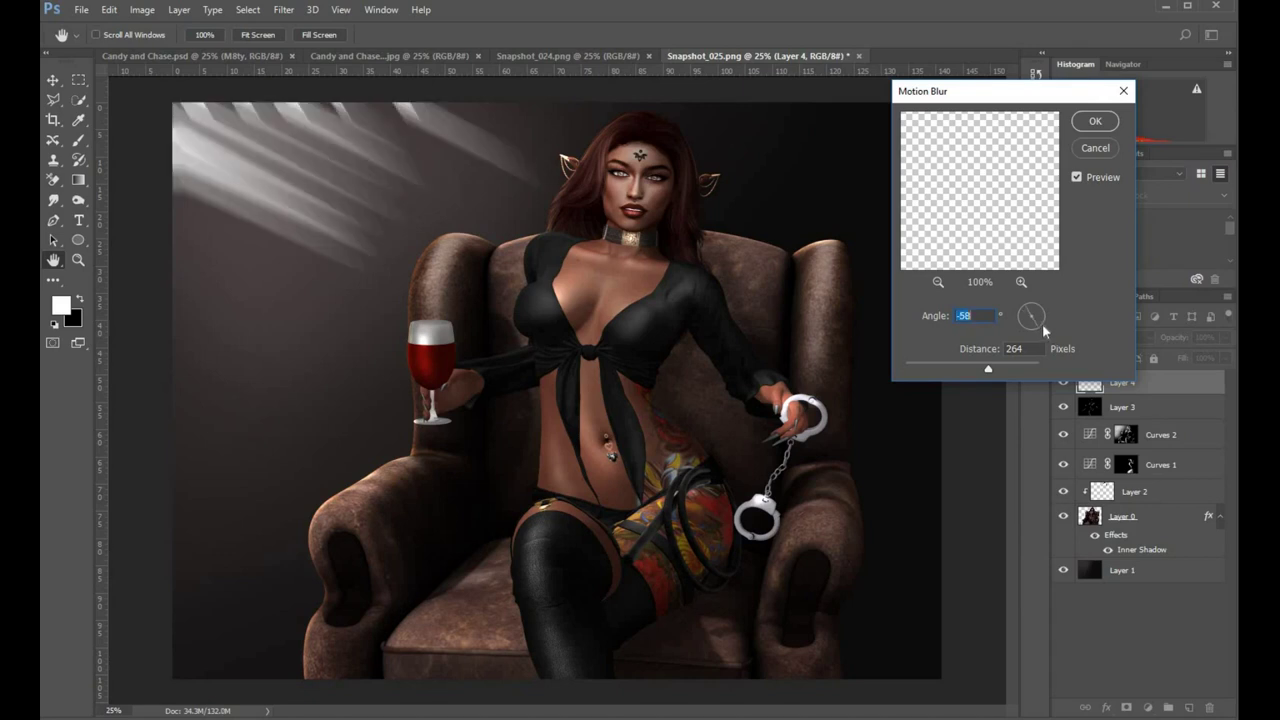
{"action": "left_click", "coordinate": [1021, 371]}
{"action": "left_click_drag", "start_coordinate": [1011, 370], "coordinate": [970, 369]}
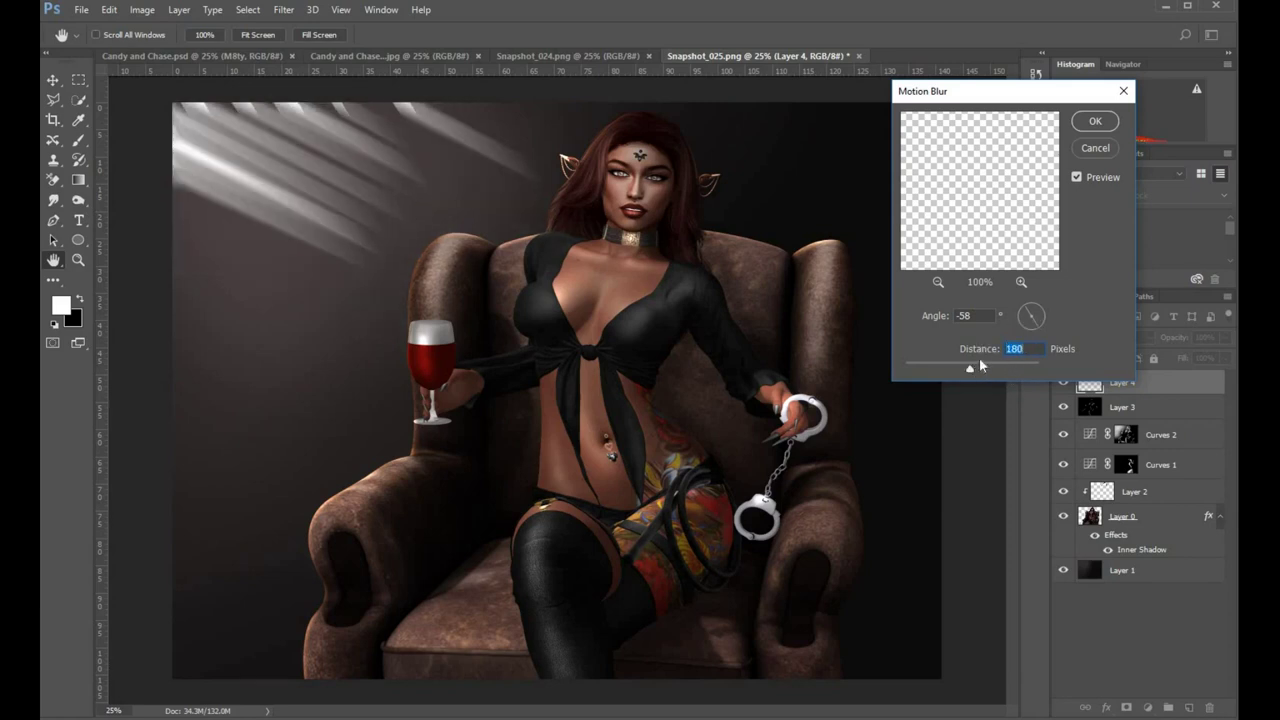
{"action": "left_click", "coordinate": [1027, 314]}
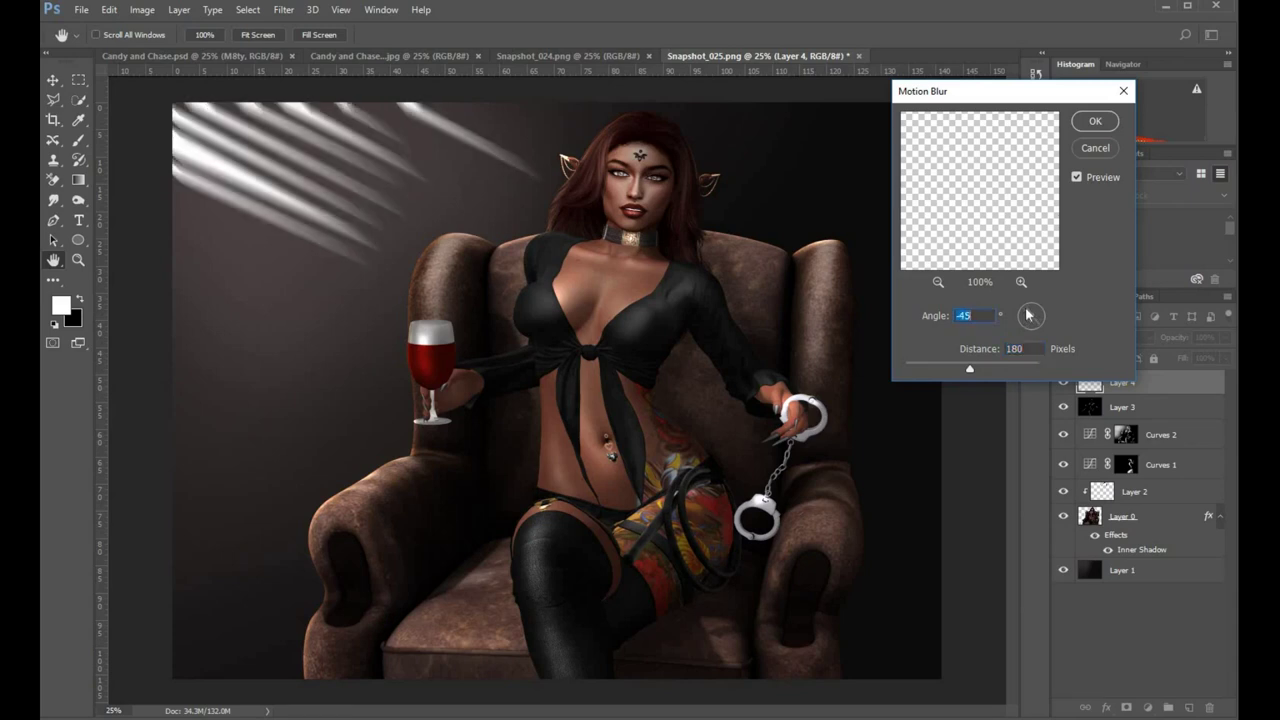
{"action": "left_click", "coordinate": [983, 369]}
{"action": "left_click_drag", "start_coordinate": [995, 368], "coordinate": [1009, 366]}
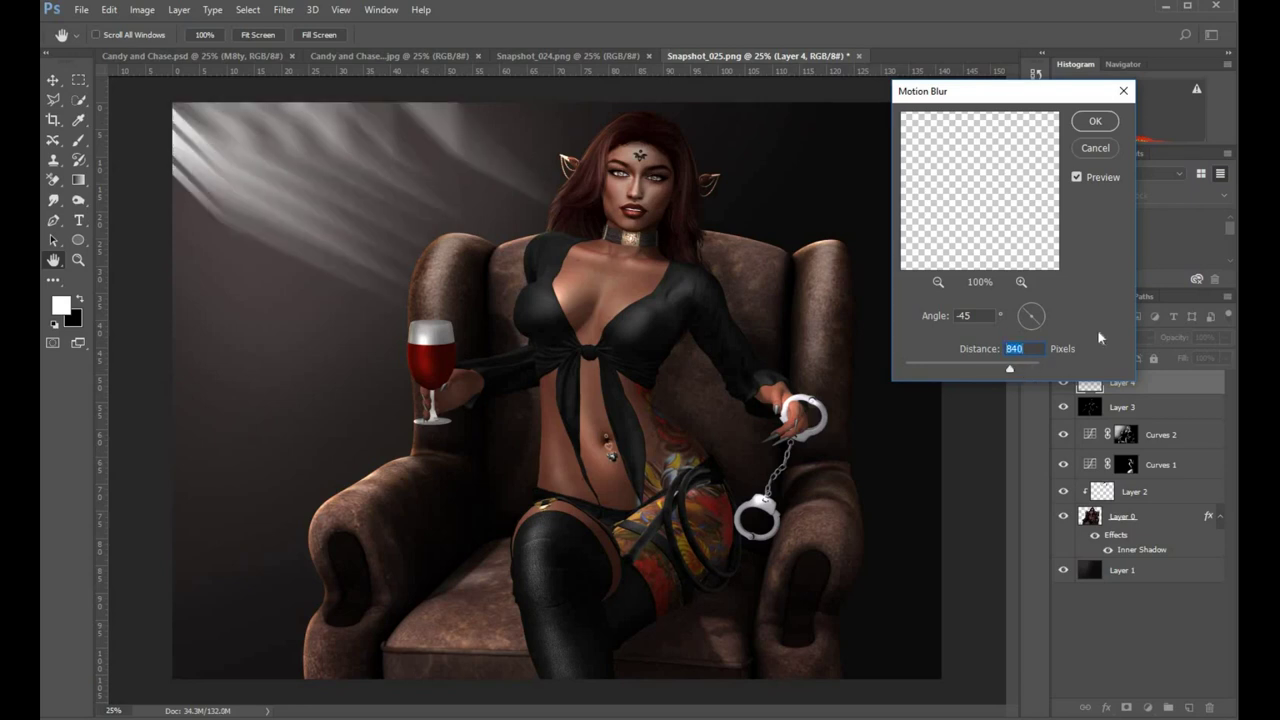
{"action": "left_click", "coordinate": [1092, 121]}
- Scale Layer 4's light streaks to about 190% and shift them down-left
{"action": "key", "text": "z"}
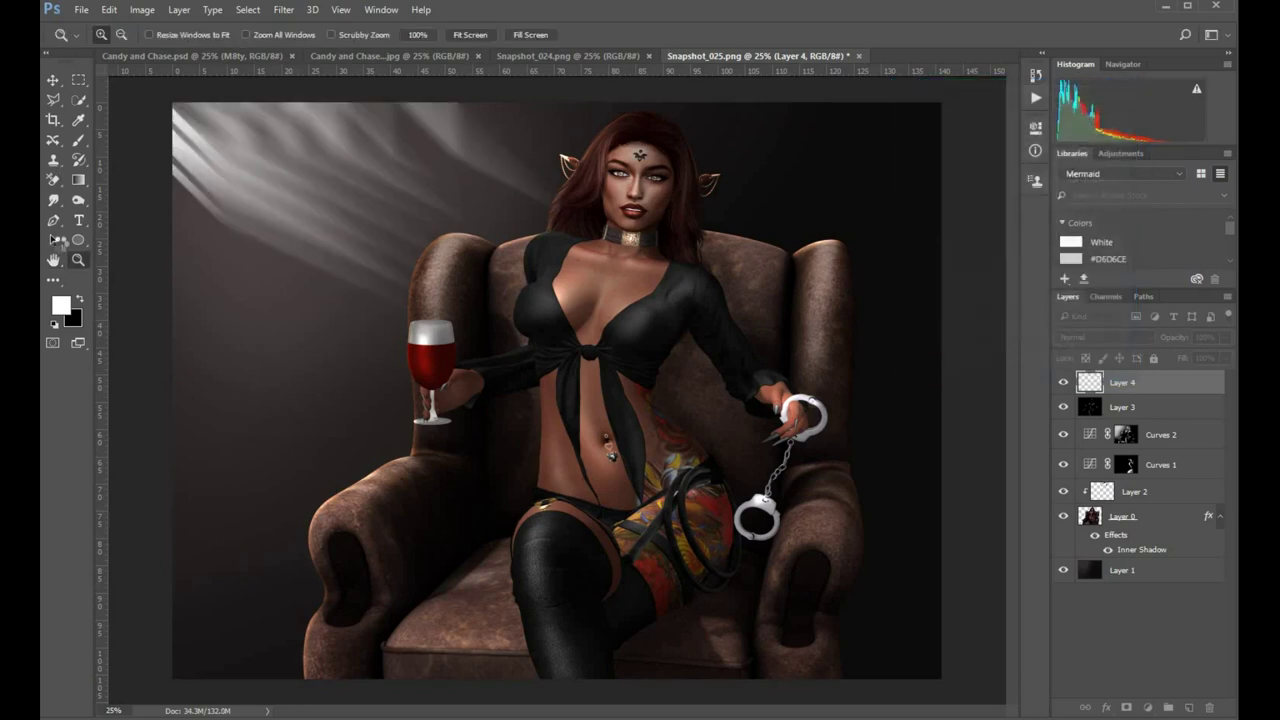
{"action": "left_click", "coordinate": [330, 305], "text": "alt"}
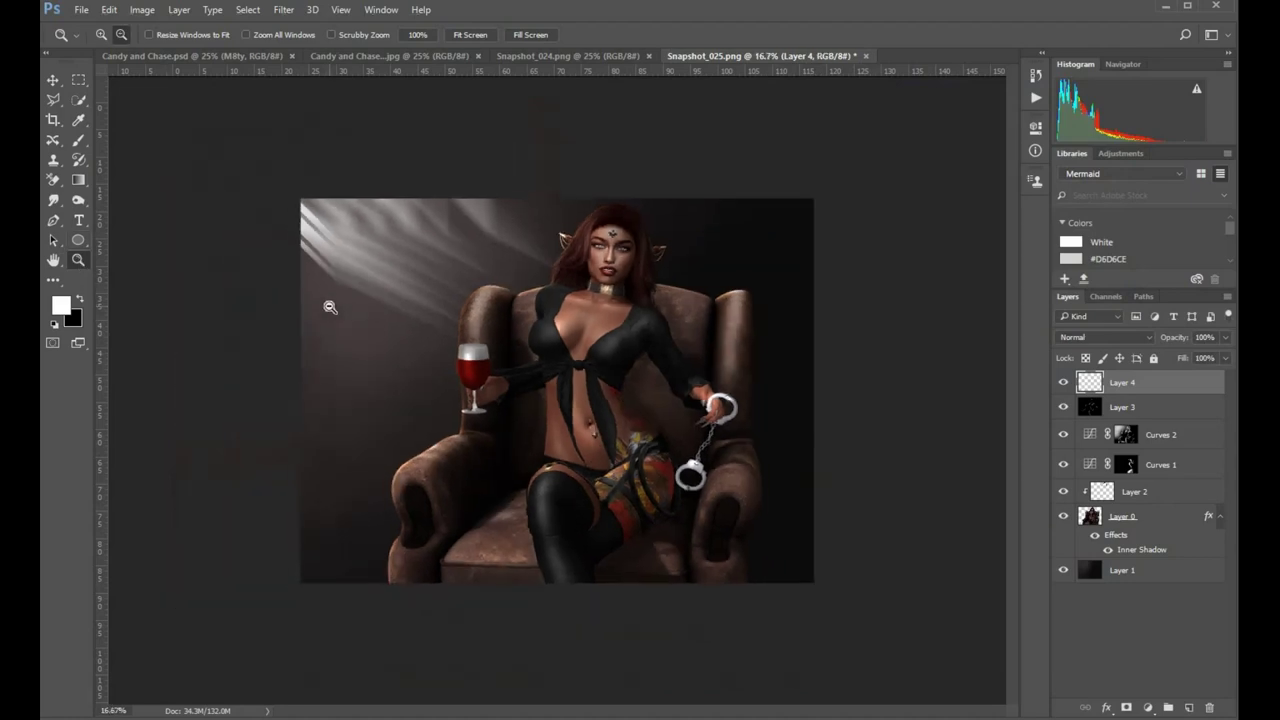
{"action": "left_click", "coordinate": [814, 409], "text": "alt"}
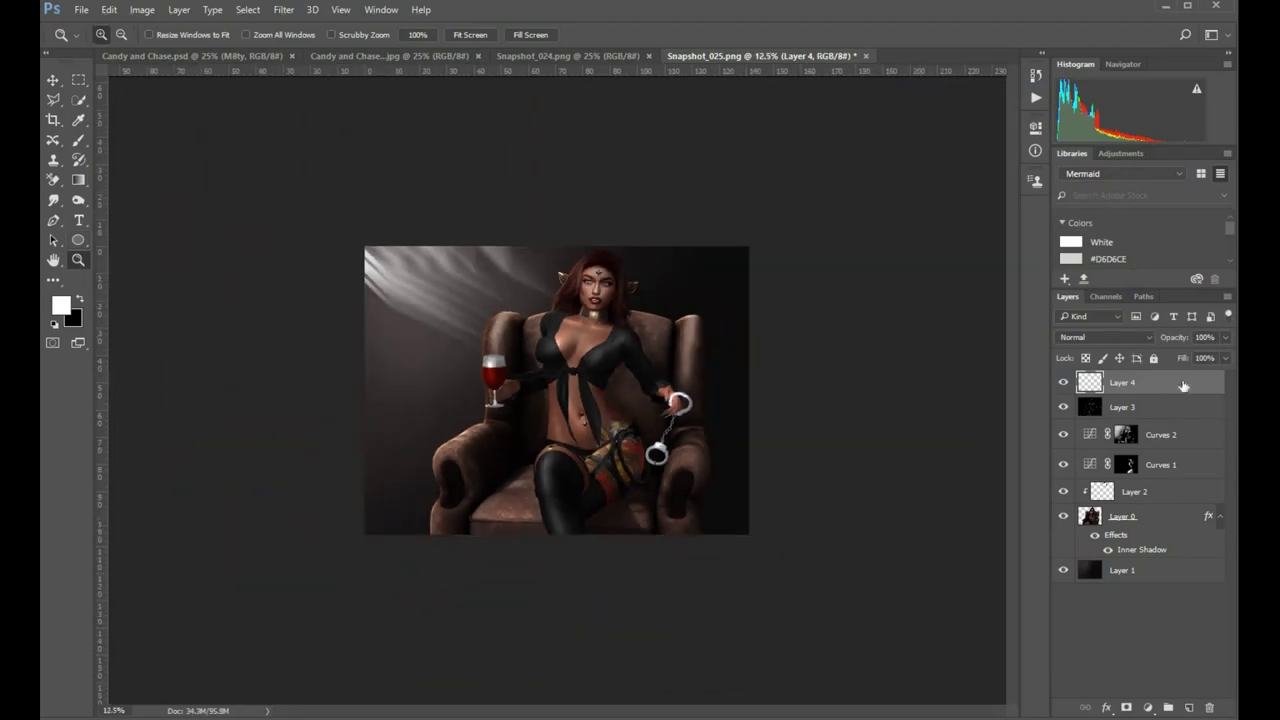
{"action": "key", "text": "ctrl+t"}
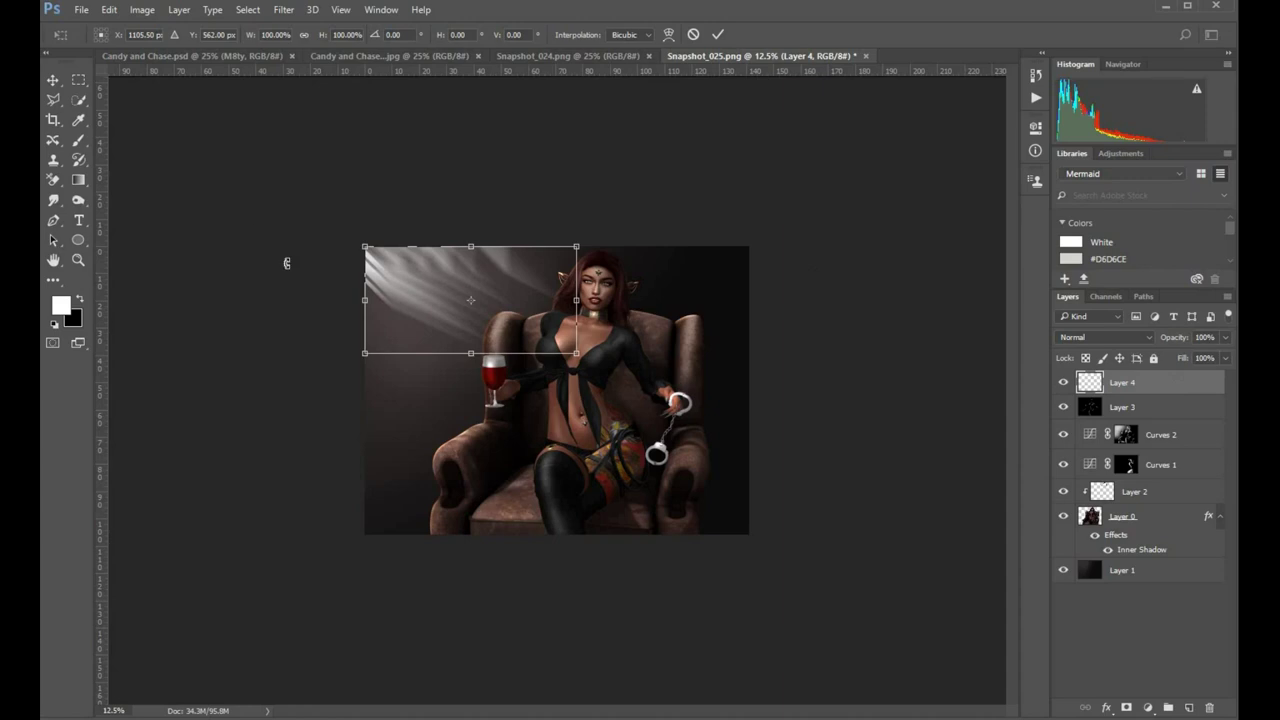
{"action": "left_click_drag", "start_coordinate": [358, 257], "coordinate": [248, 187]}
{"action": "left_click_drag", "start_coordinate": [577, 355], "coordinate": [661, 378]}
{"action": "left_click_drag", "start_coordinate": [554, 336], "coordinate": [517, 330]}
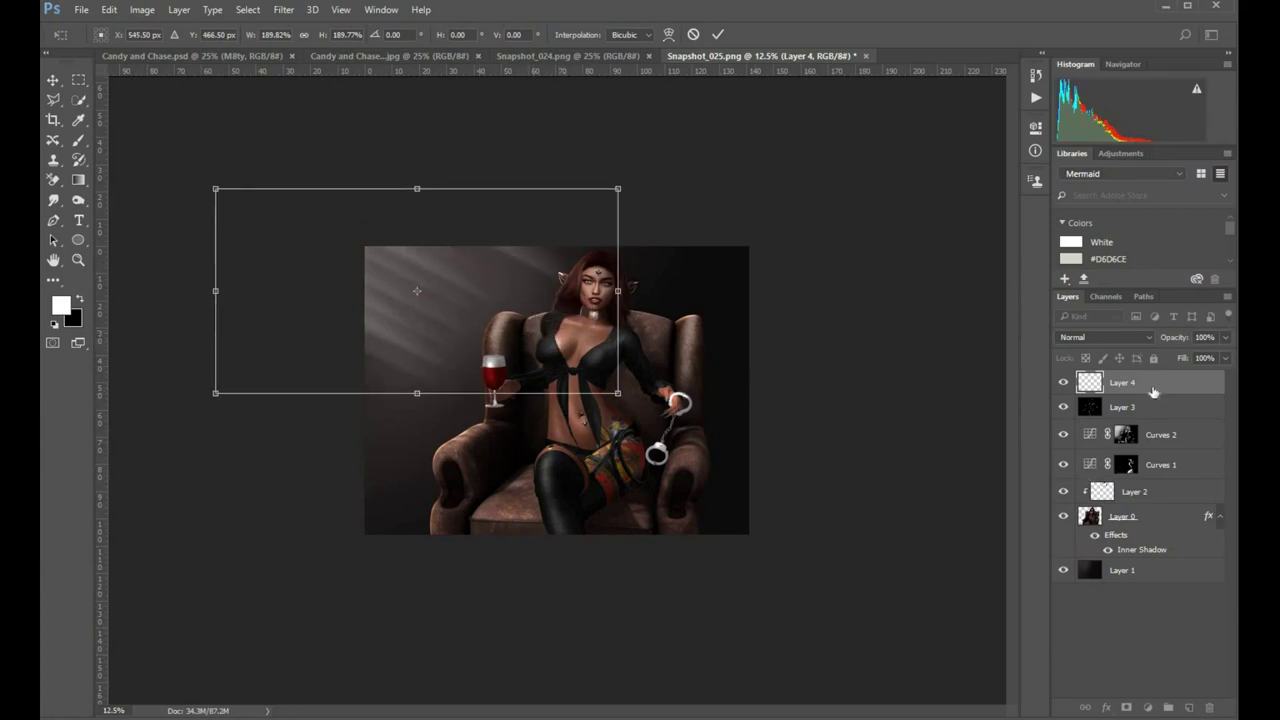
{"action": "key", "text": "z"}
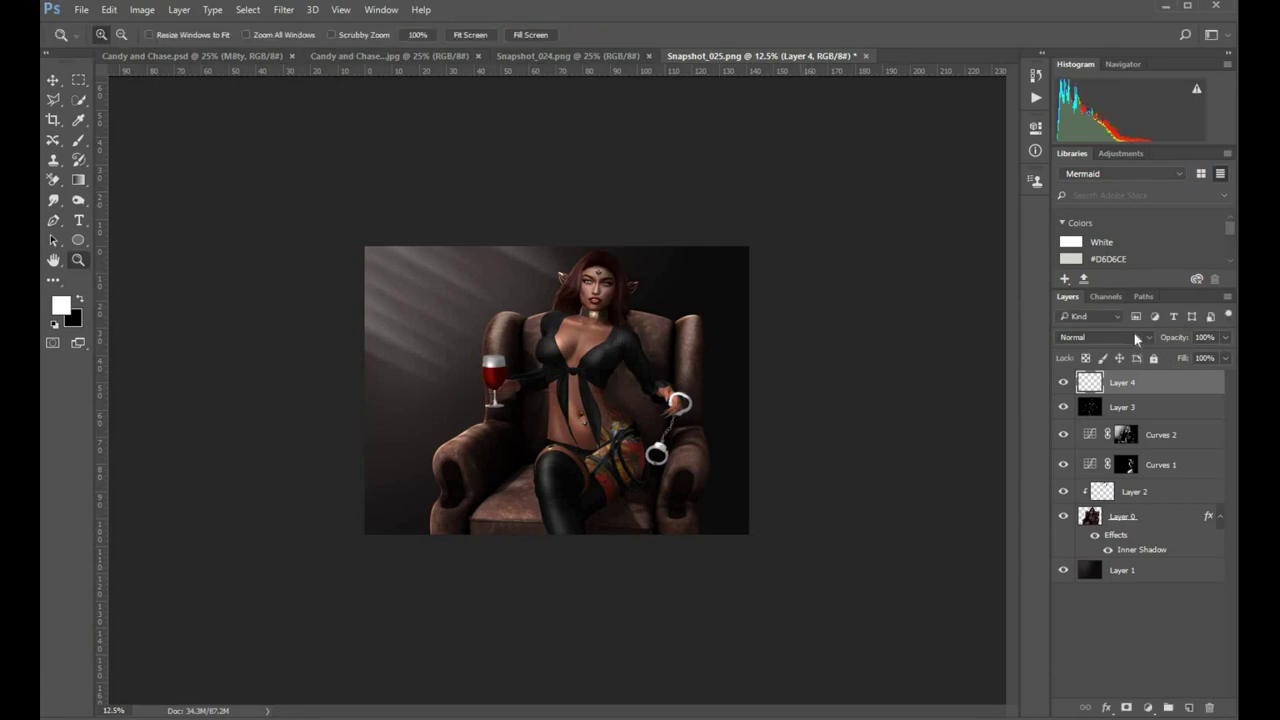
- Set Layer 4's blend mode to Soft Light after trying Screen, then zoom back in
{"action": "left_click", "coordinate": [1135, 340]}
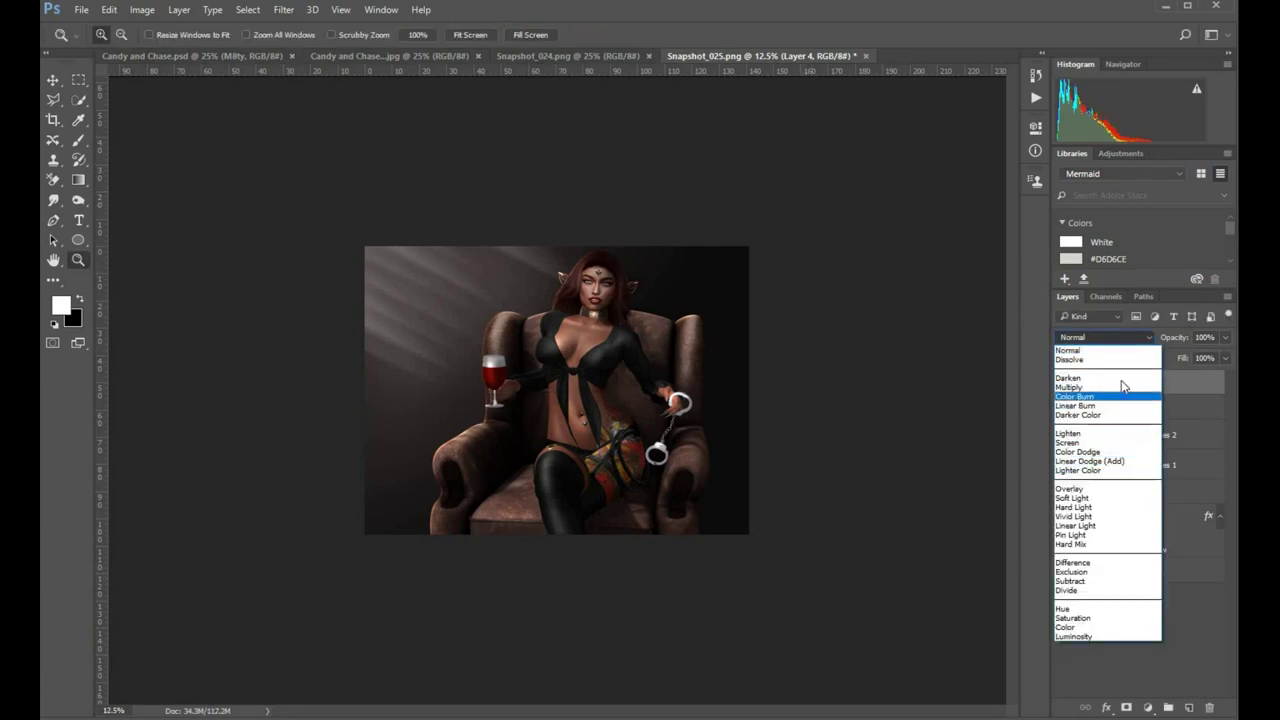
{"action": "left_click", "coordinate": [1114, 443]}
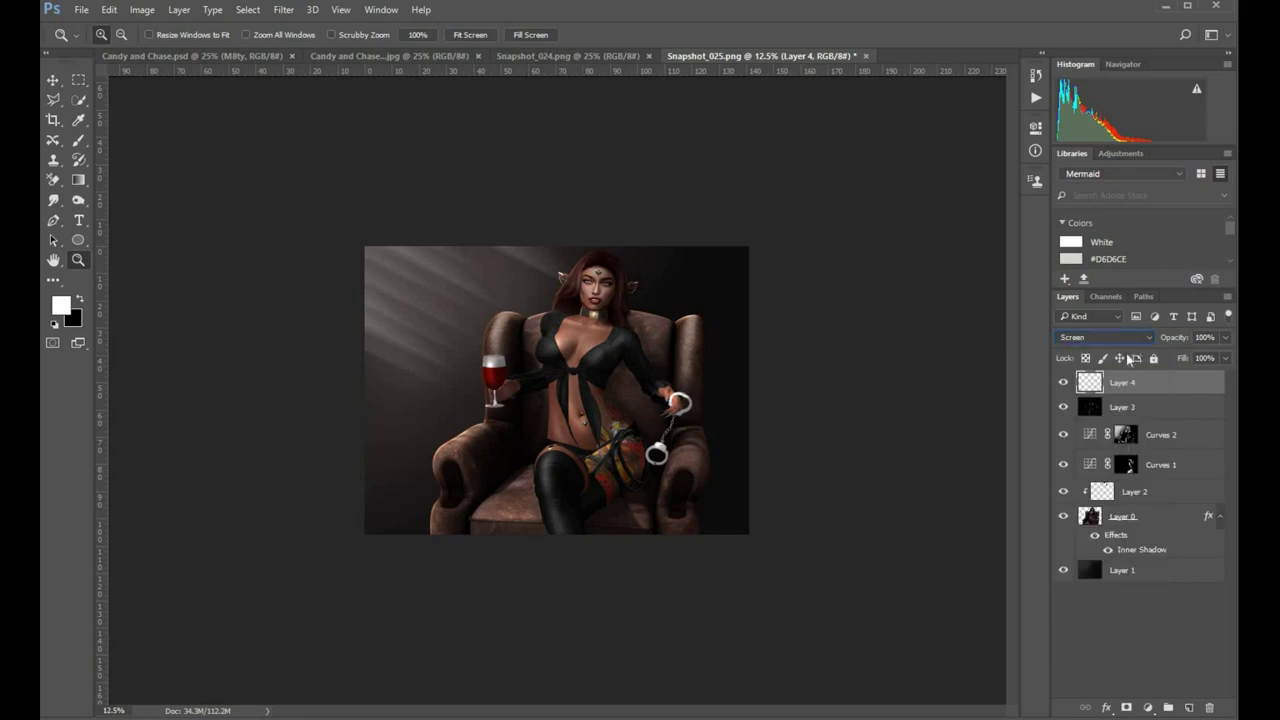
{"action": "left_click", "coordinate": [1120, 337]}
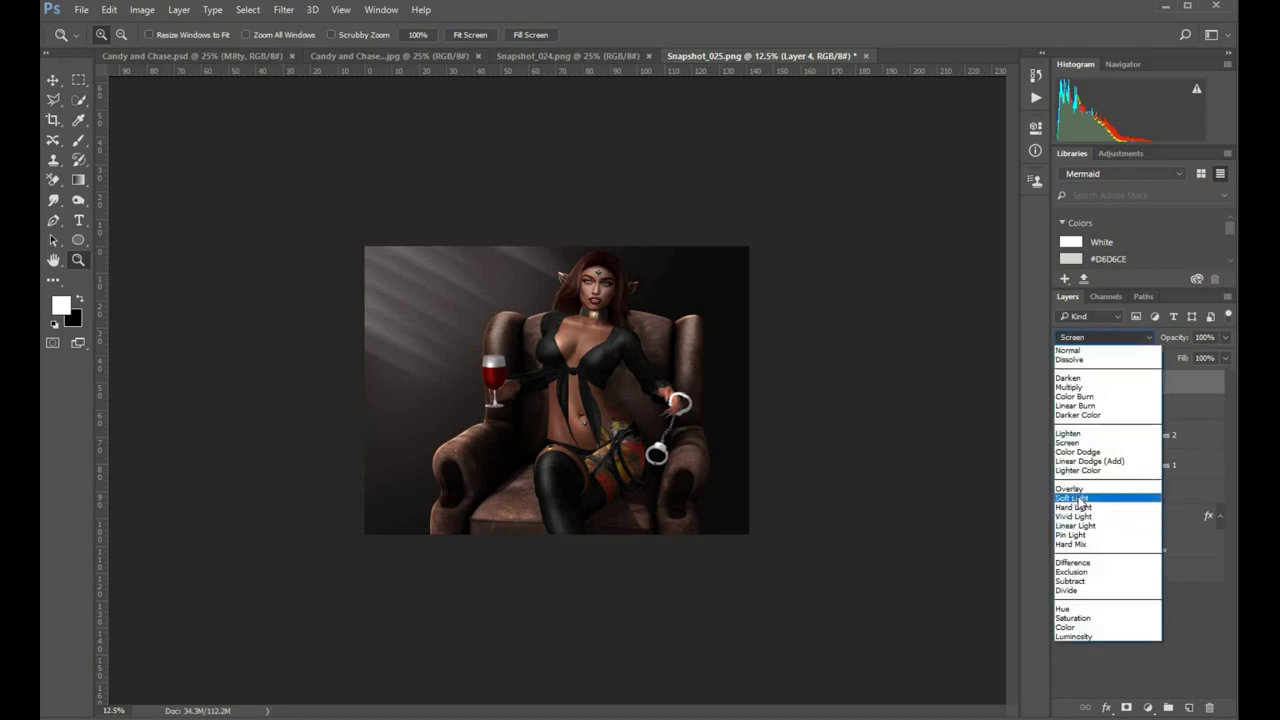
{"action": "left_click", "coordinate": [1079, 498]}
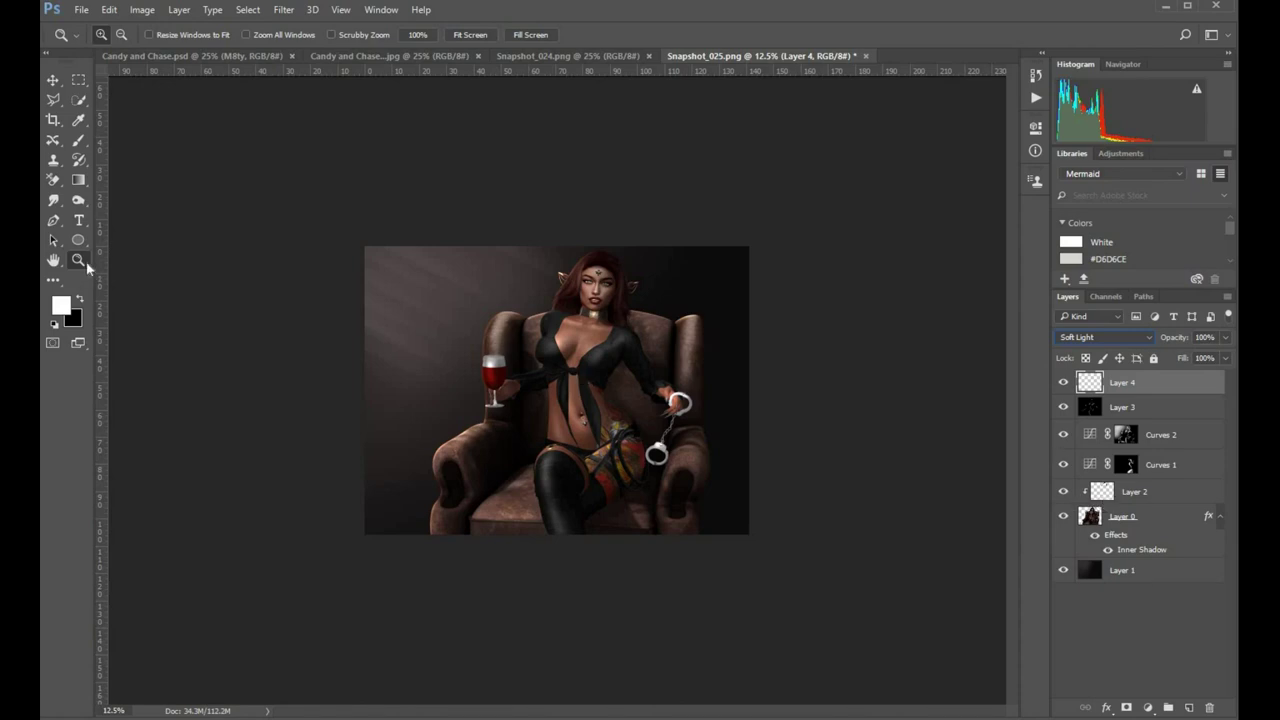
{"action": "left_click", "coordinate": [490, 373]}
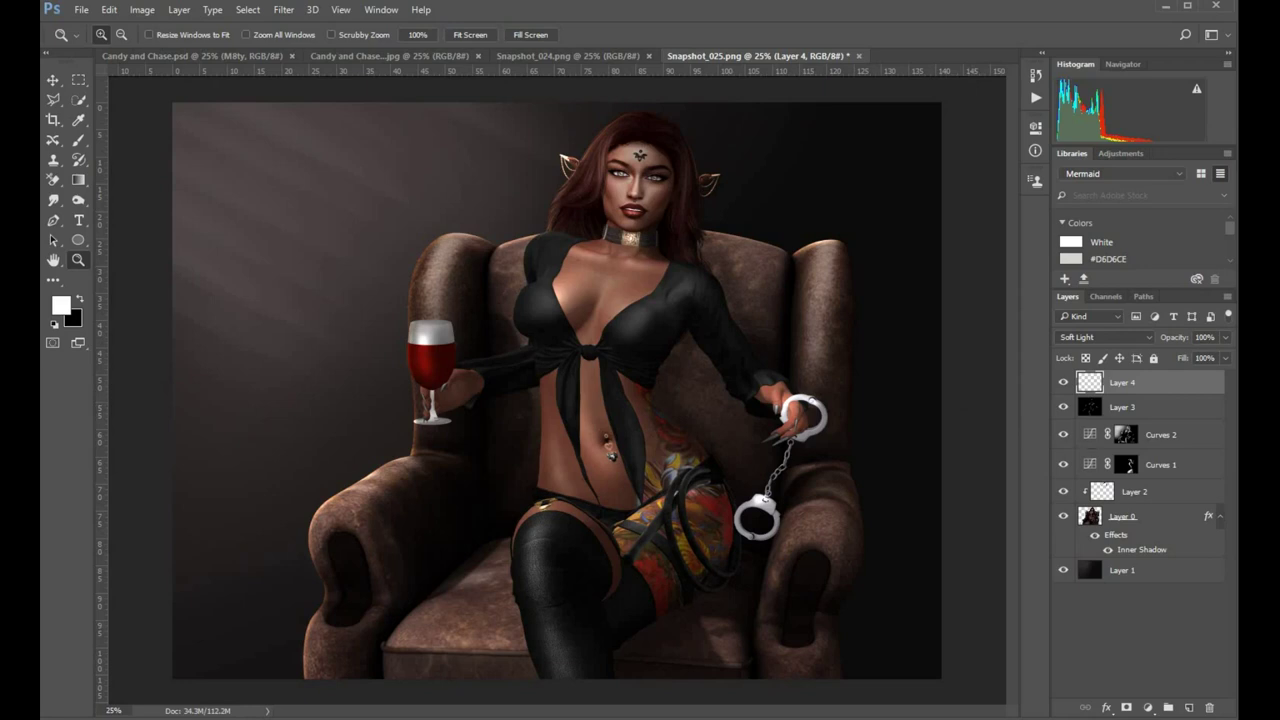
- From the Dust-Particles-by-PSDBox folder in File Explorer, open Dust-Particle (6).JPG in Photoshop
{"action": "key", "text": "alt+Tab"}
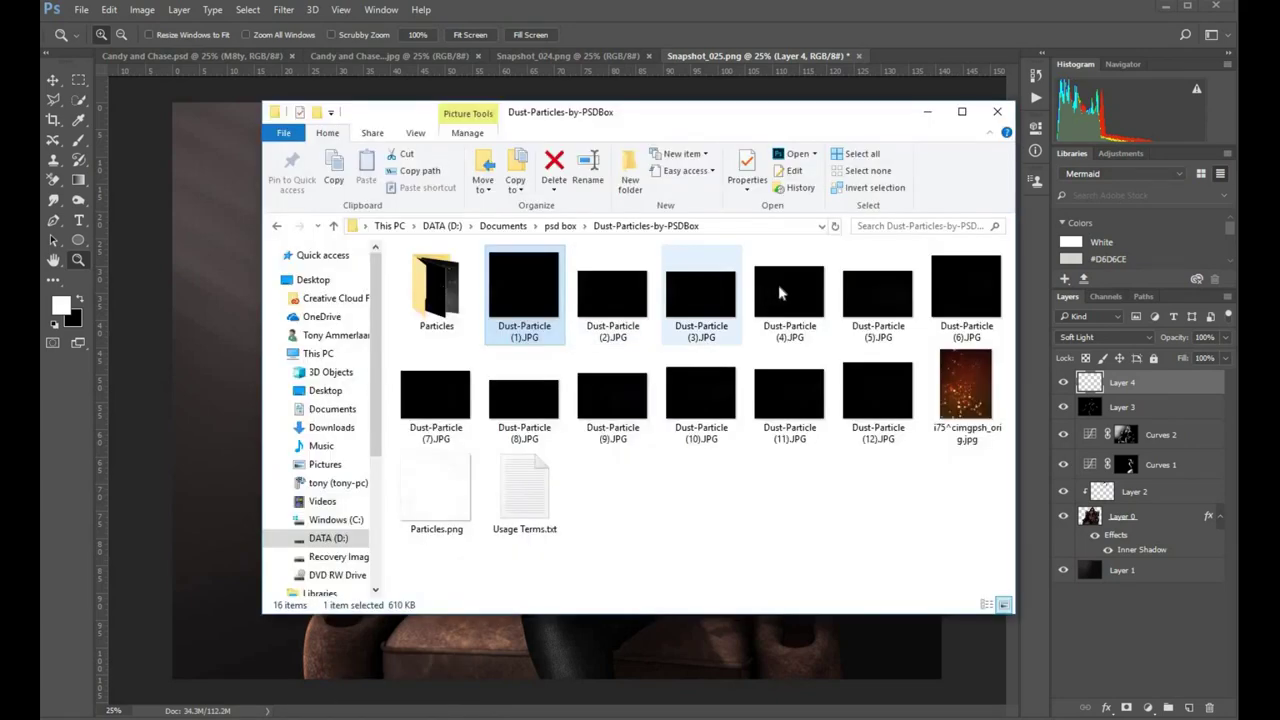
{"action": "double_click", "coordinate": [966, 295]}
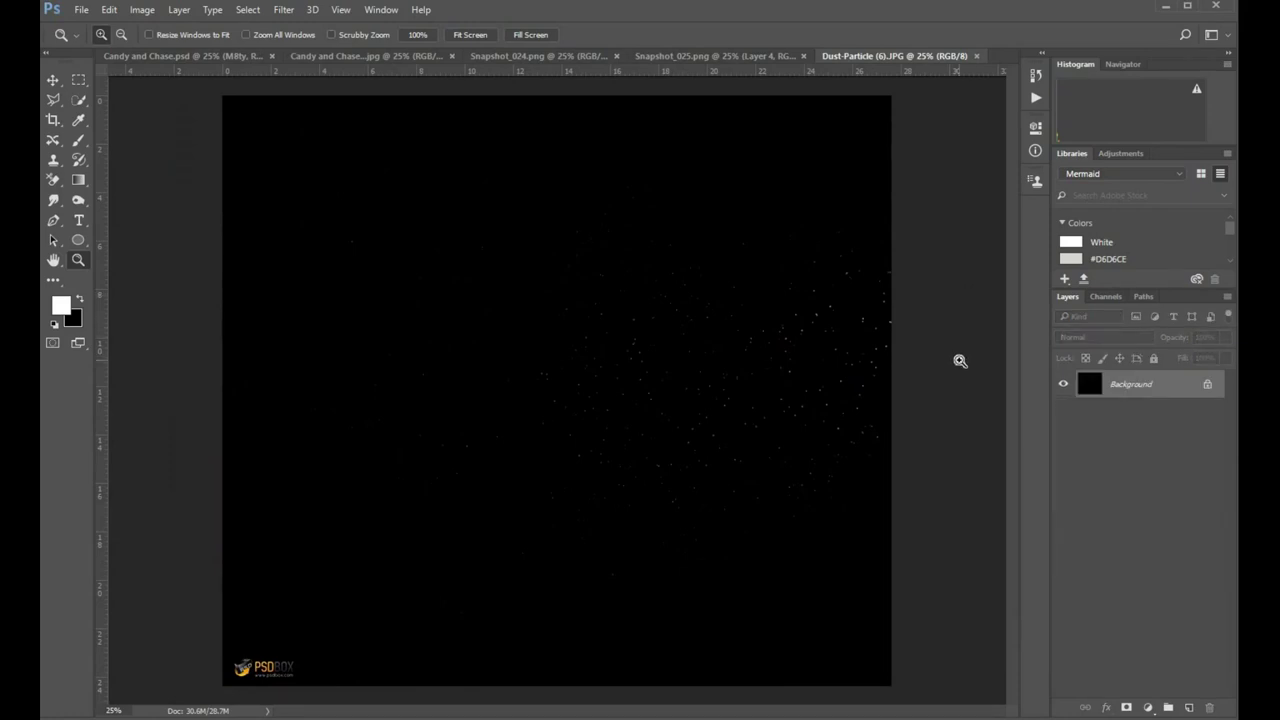
- Copy the whole dust-particle image, close its document, and paste it into Snapshot_025.png as Layer 5
{"action": "key", "text": "ctrl+a"}
{"action": "key", "text": "ctrl+w"}
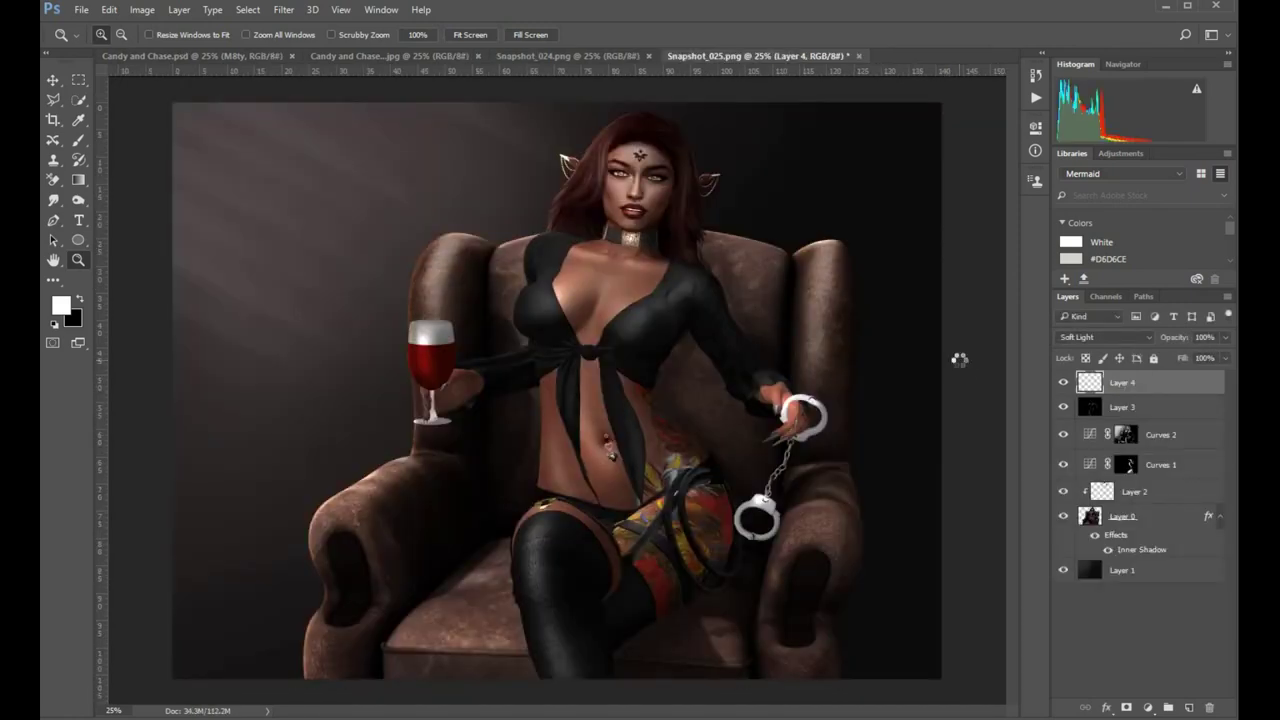
{"action": "key", "text": "ctrl+v"}
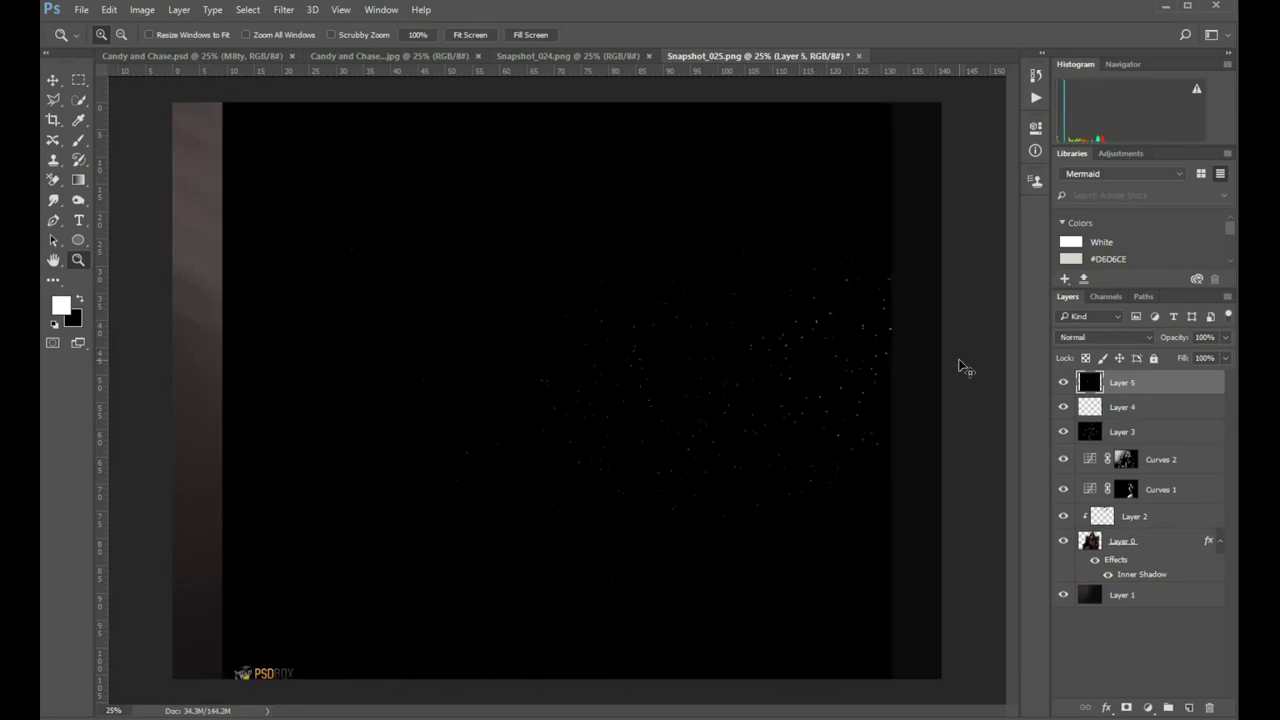
- Flip Layer 5 horizontally, nudge it up-left, and set black as the foreground colour
{"action": "key", "text": "ctrl+t"}
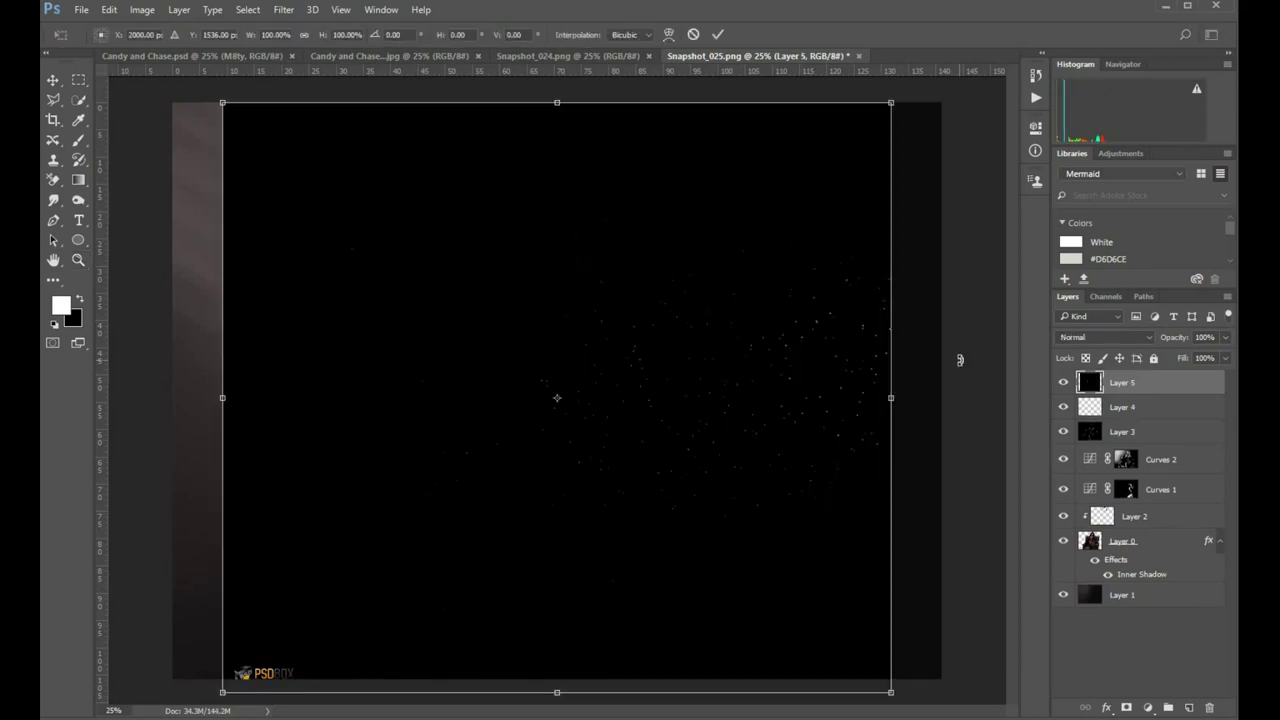
{"action": "right_click", "coordinate": [754, 357]}
{"action": "left_click", "coordinate": [845, 581]}
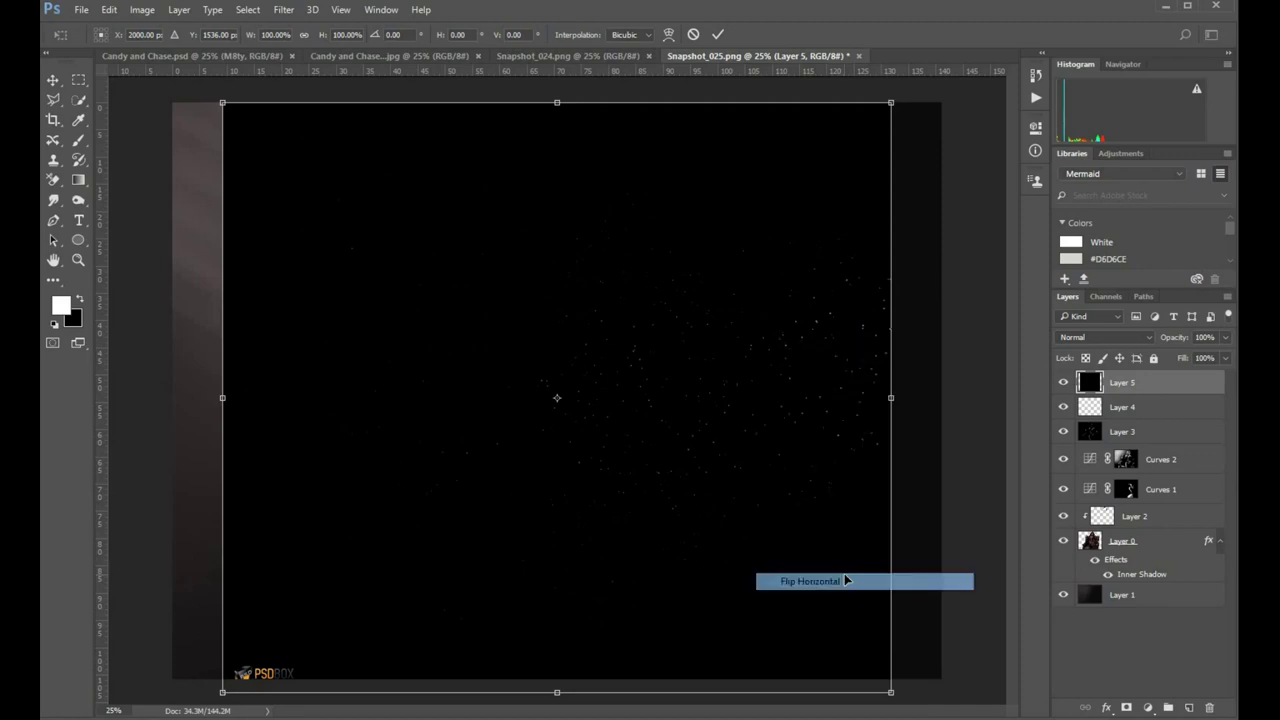
{"action": "left_click_drag", "start_coordinate": [727, 549], "coordinate": [720, 547]}
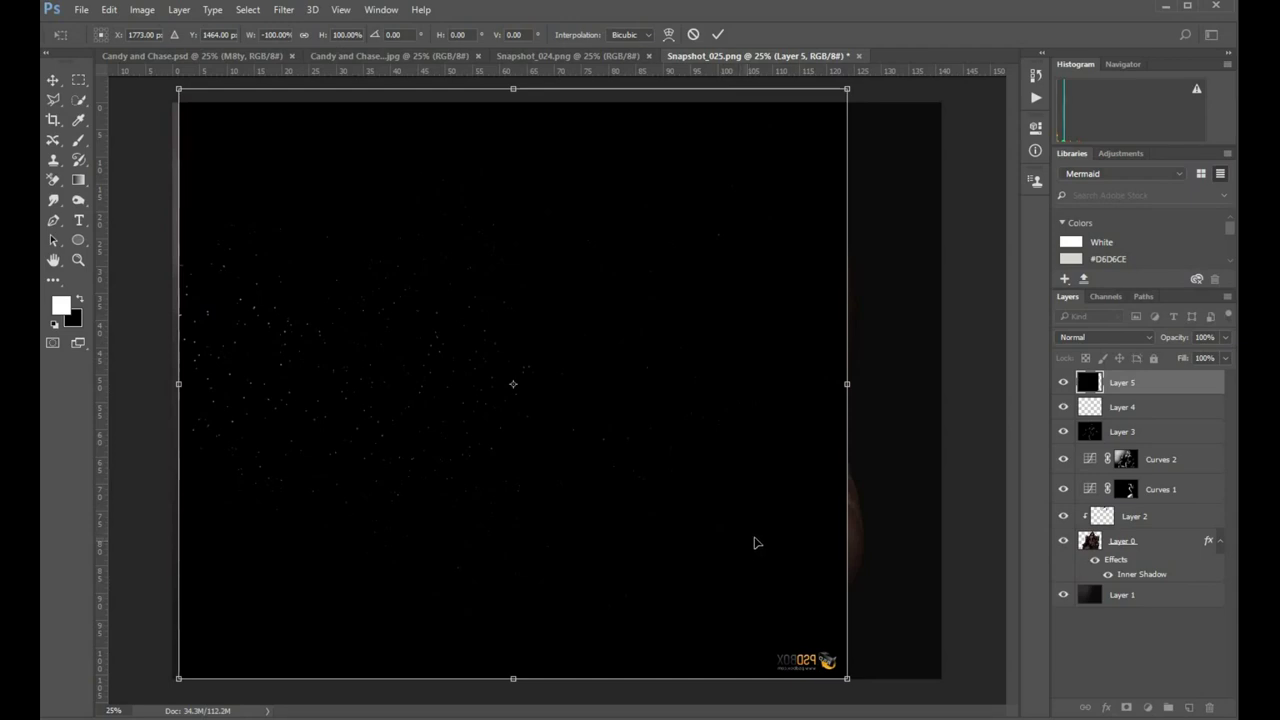
{"action": "key", "text": "Return"}
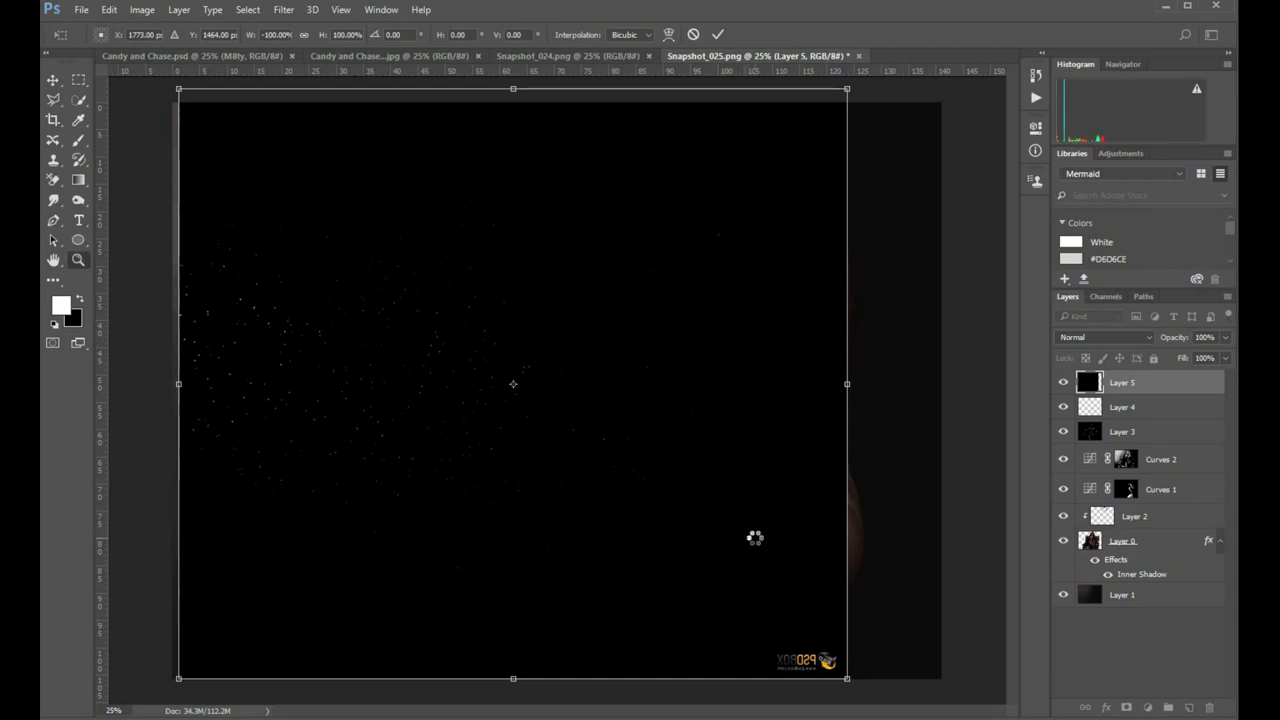
{"action": "left_click", "coordinate": [81, 300]}
- Brush out the lower-right PSDBox watermark in black at 100% flow
{"action": "left_click", "coordinate": [80, 141]}
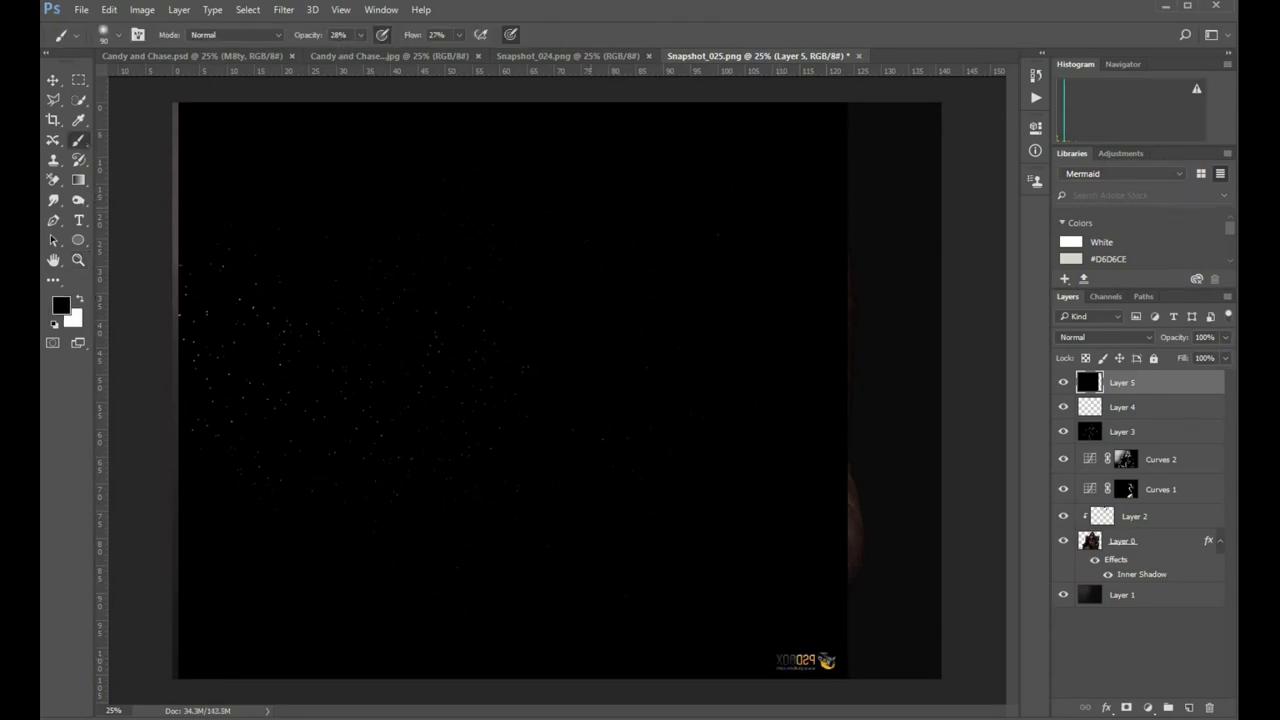
{"action": "left_click", "coordinate": [360, 35]}
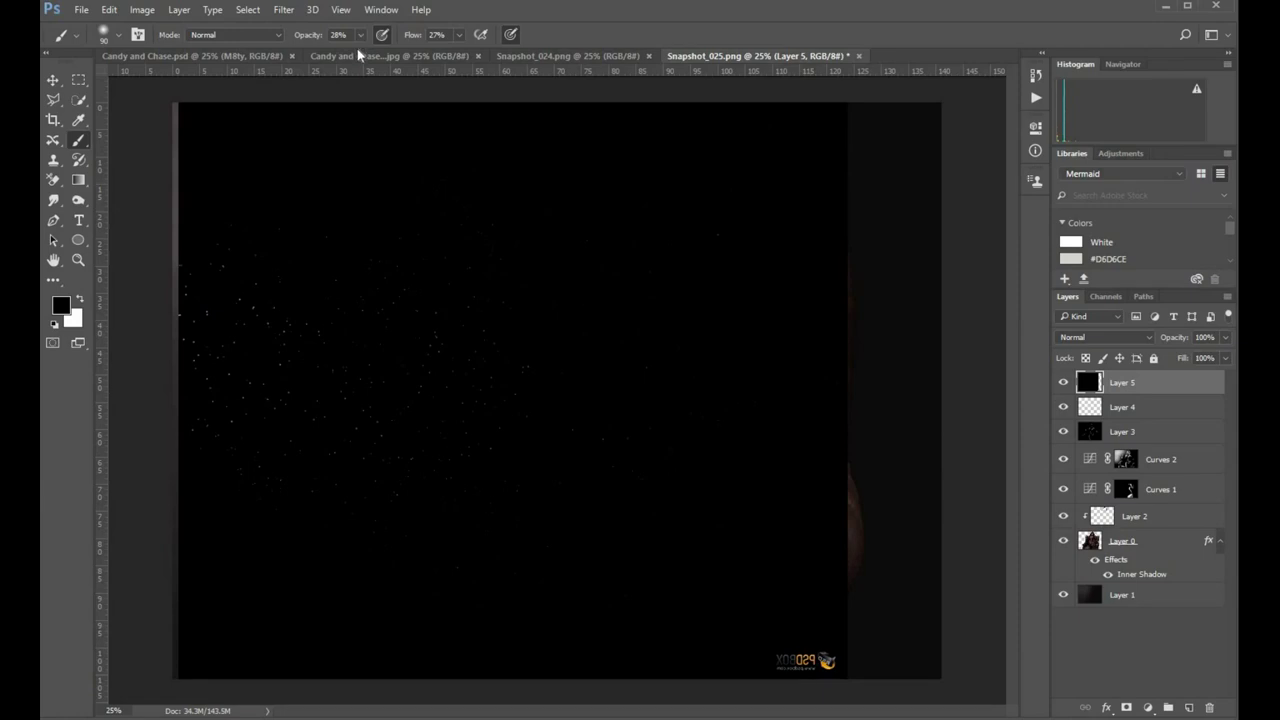
{"action": "left_click", "coordinate": [459, 35]}
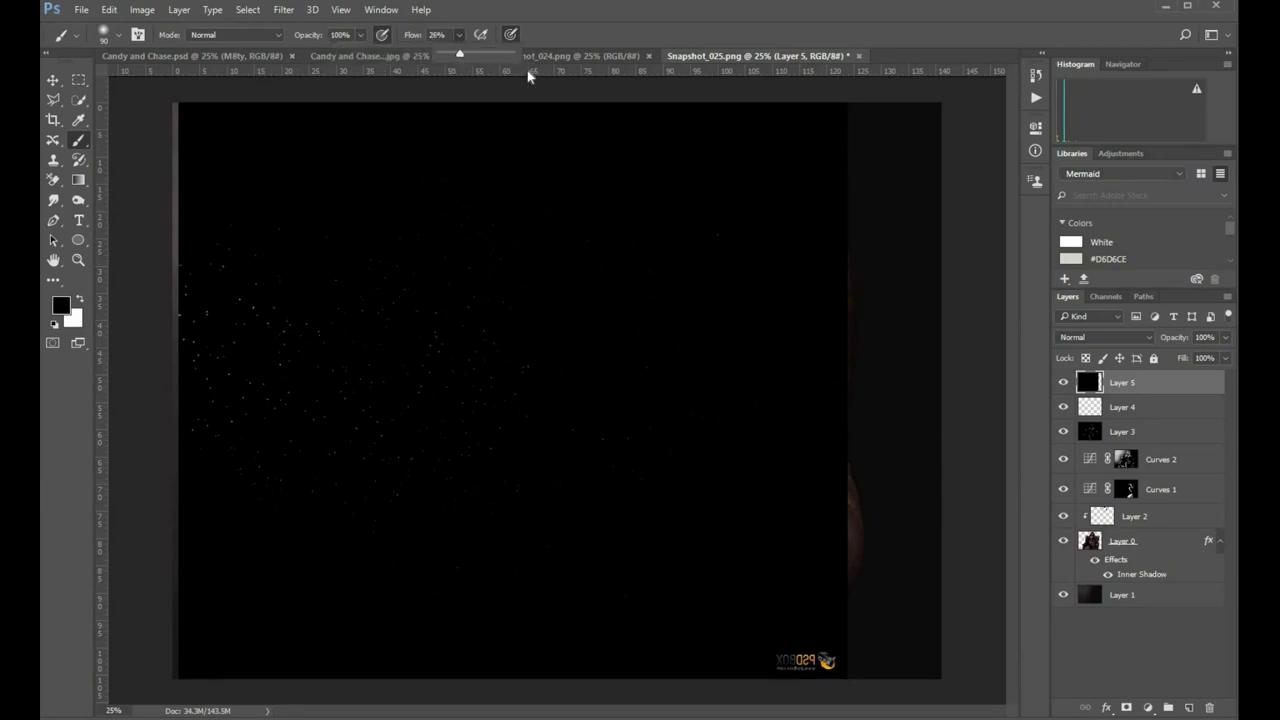
{"action": "key", "text": "shift+0"}
{"action": "left_click_drag", "start_coordinate": [826, 660], "coordinate": [782, 663]}
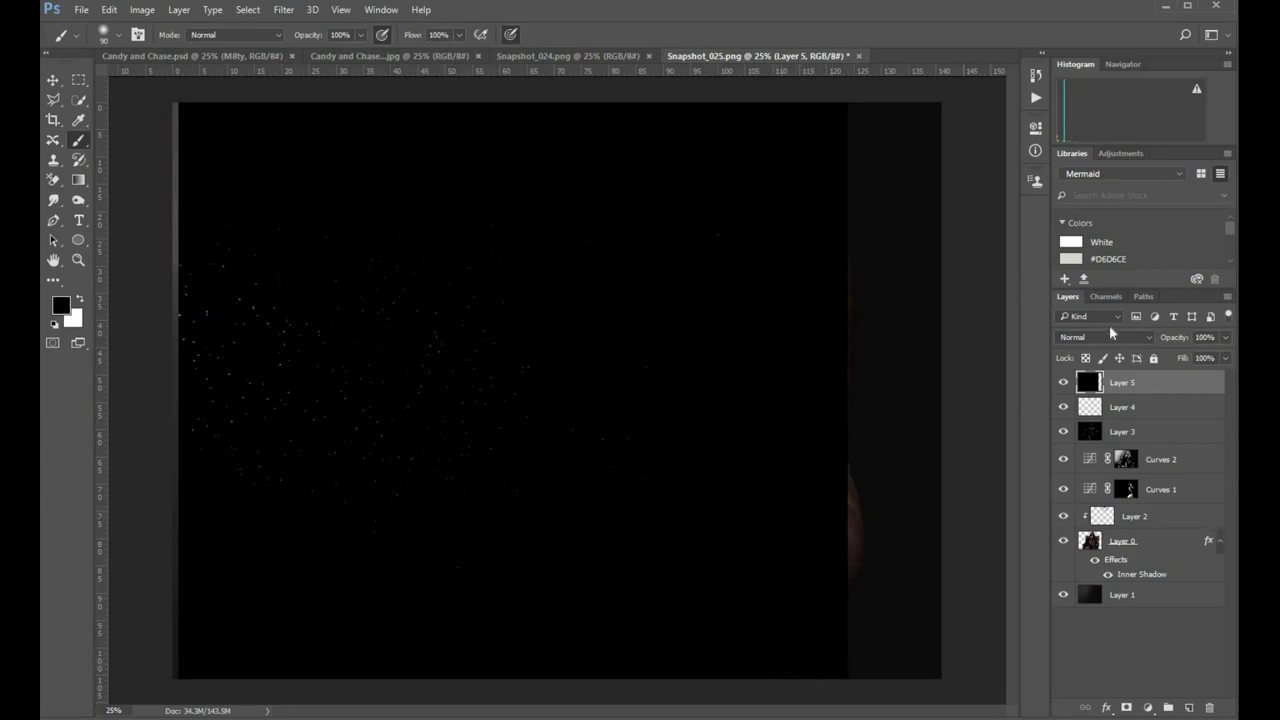
- Set Layer 5 to Screen mode, then rotate it about 10°, scale it to about 127%, and reposition it
{"action": "left_click", "coordinate": [1103, 336]}
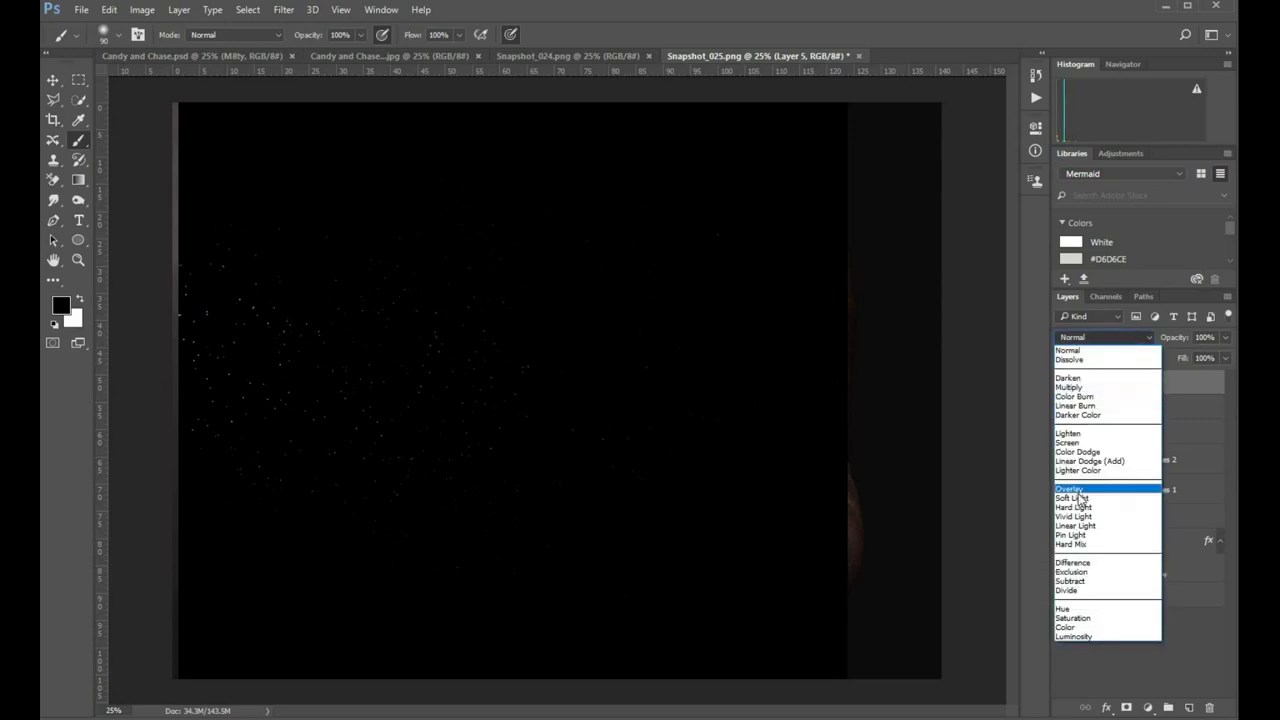
{"action": "left_click", "coordinate": [1089, 443]}
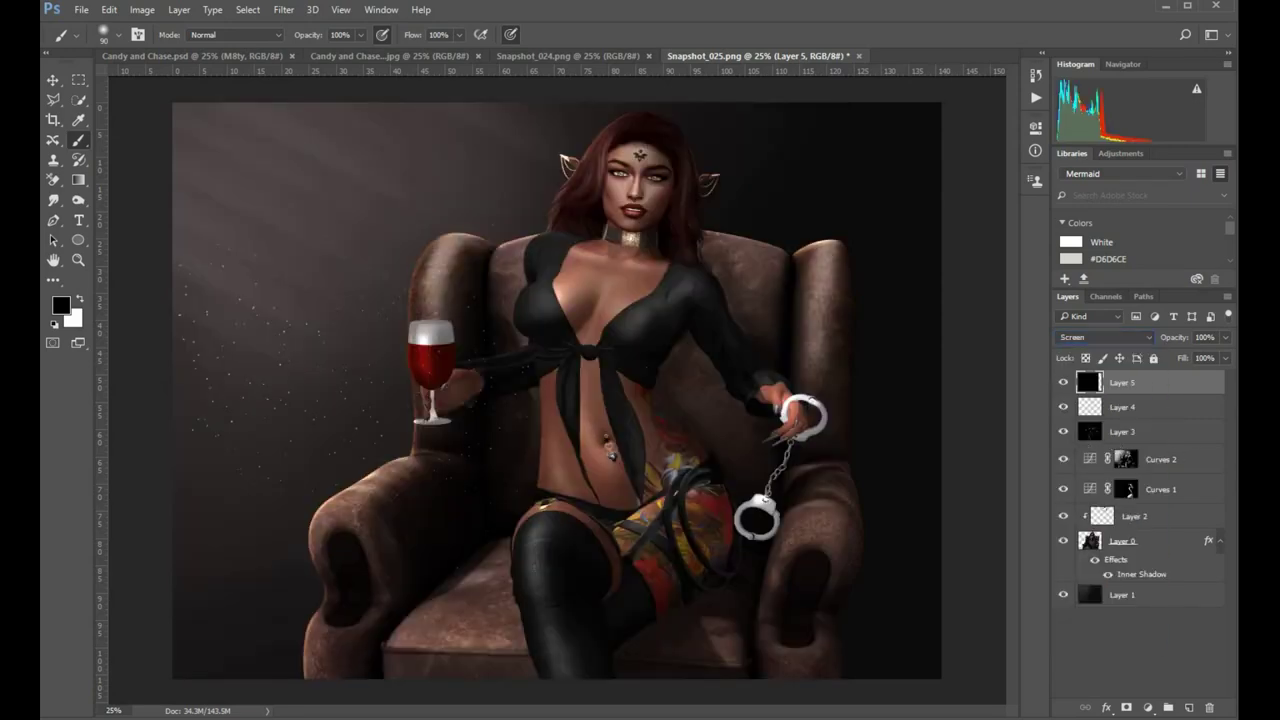
{"action": "key", "text": "ctrl+t"}
{"action": "left_click_drag", "start_coordinate": [763, 600], "coordinate": [748, 518]}
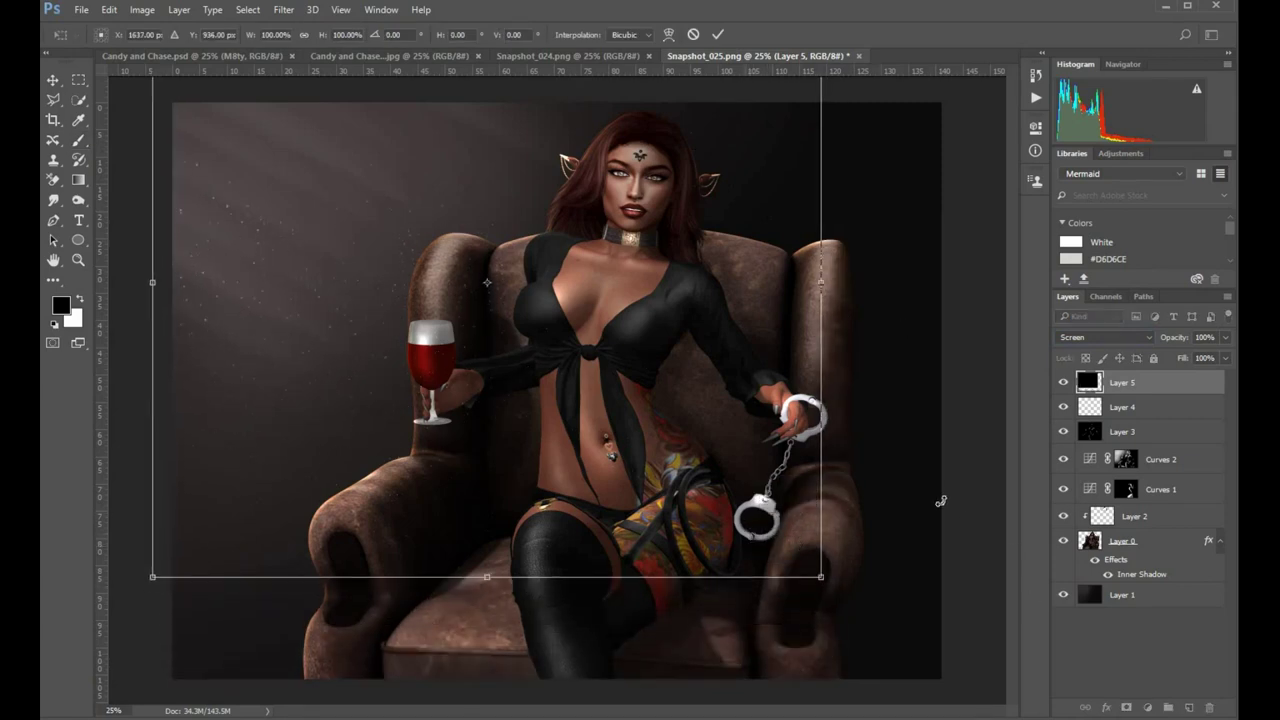
{"action": "left_click_drag", "start_coordinate": [947, 554], "coordinate": [778, 644]}
{"action": "left_click_drag", "start_coordinate": [848, 705], "coordinate": [990, 716]}
{"action": "left_click_drag", "start_coordinate": [784, 635], "coordinate": [757, 577]}
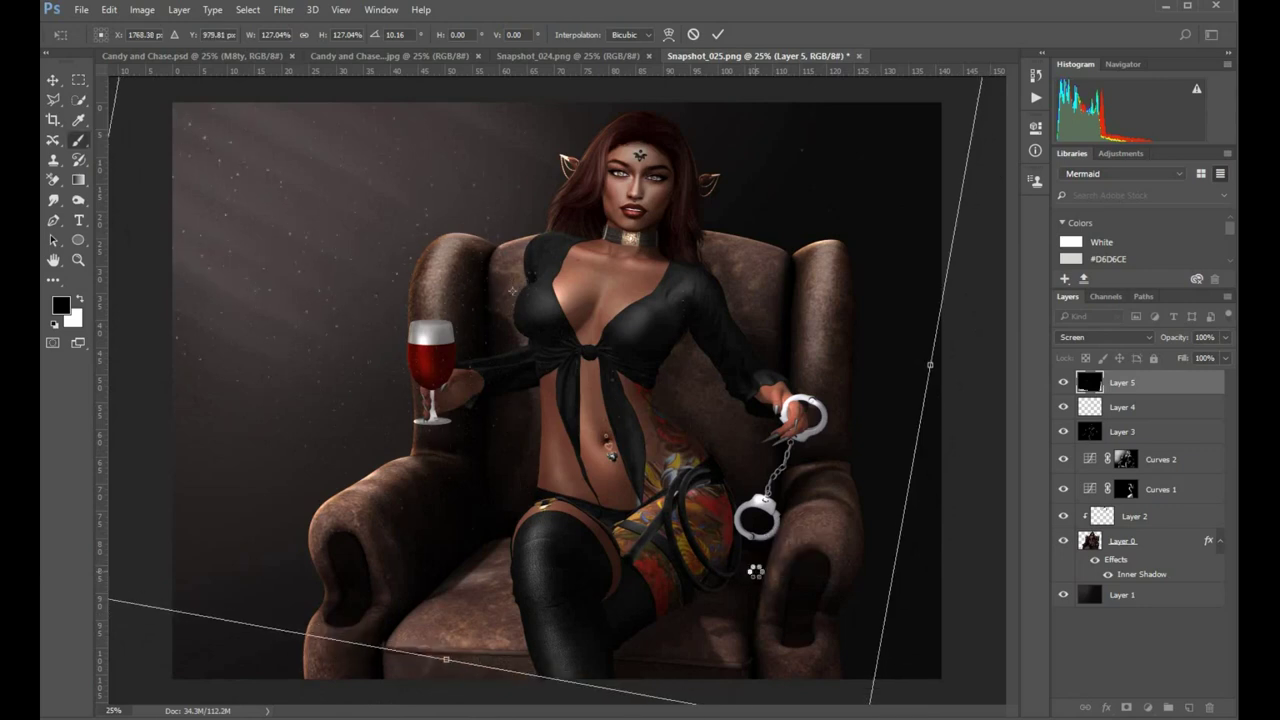
{"action": "key", "text": "Return"}
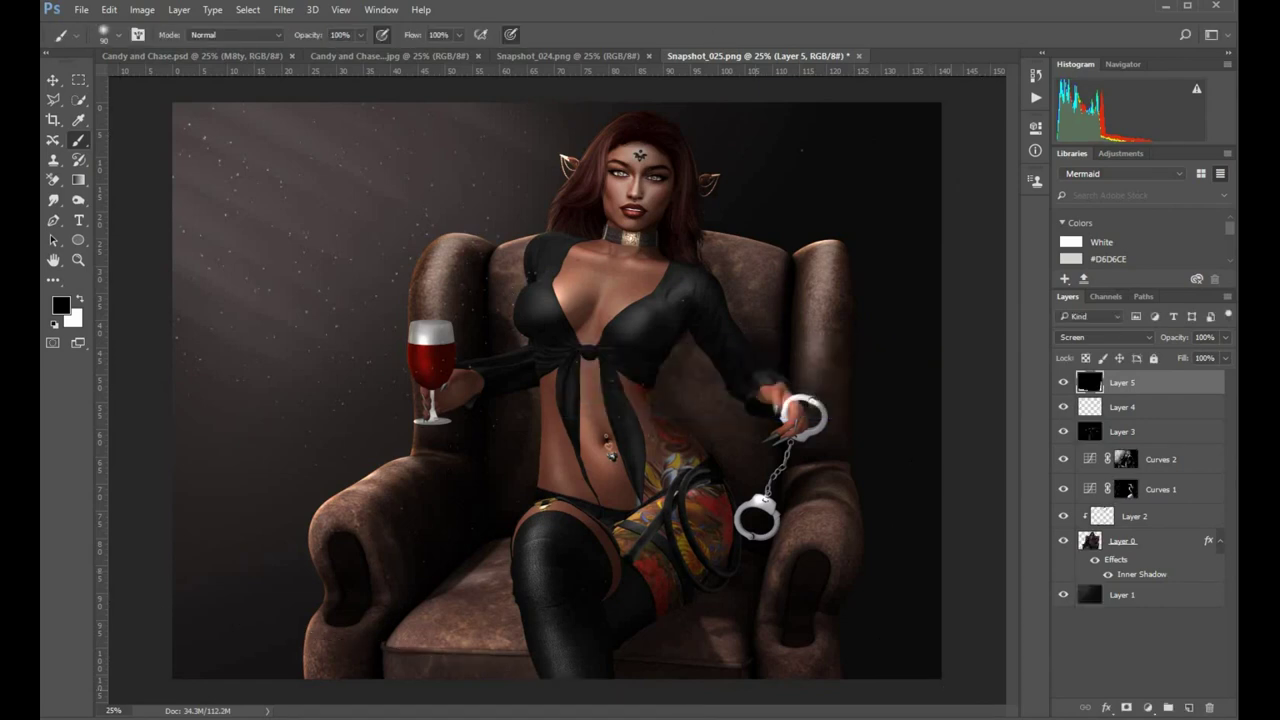
- Lower Layer 5 opacity to 47%, then zoom out and back to 25% to check
{"action": "left_click", "coordinate": [1226, 357]}
{"action": "left_click_drag", "start_coordinate": [1183, 348], "coordinate": [1188, 348]}
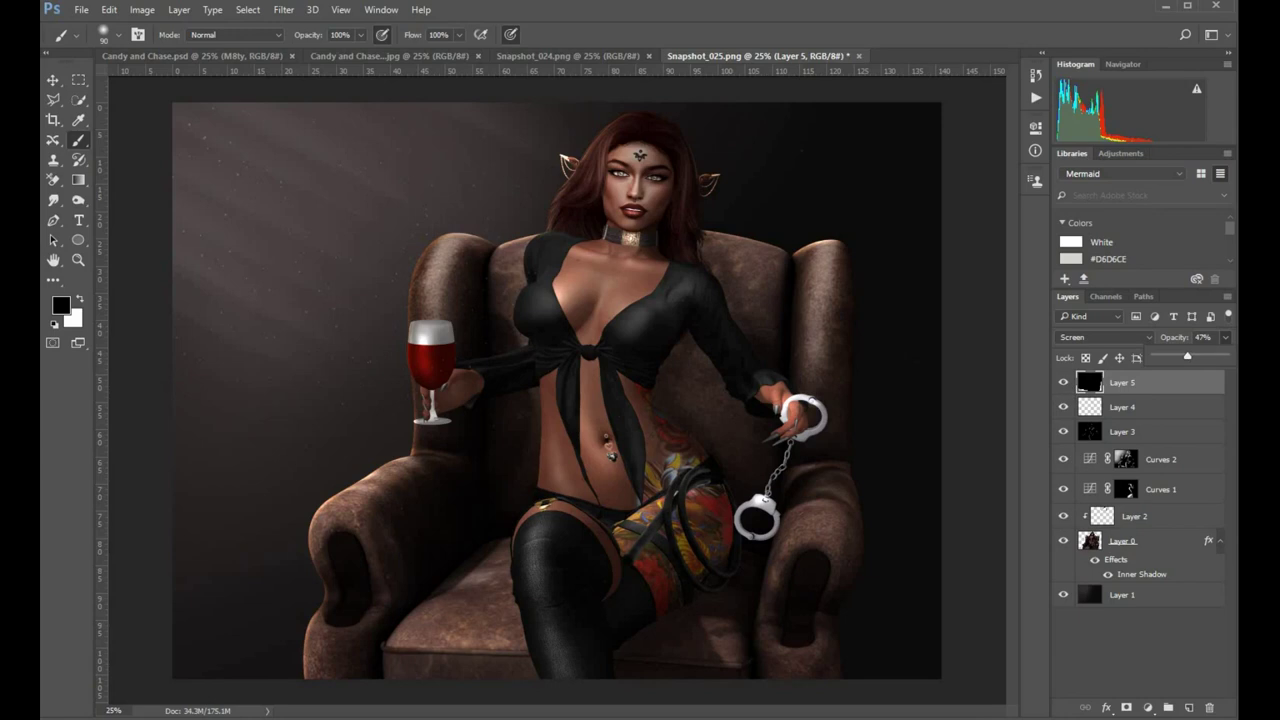
{"action": "key", "text": "z"}
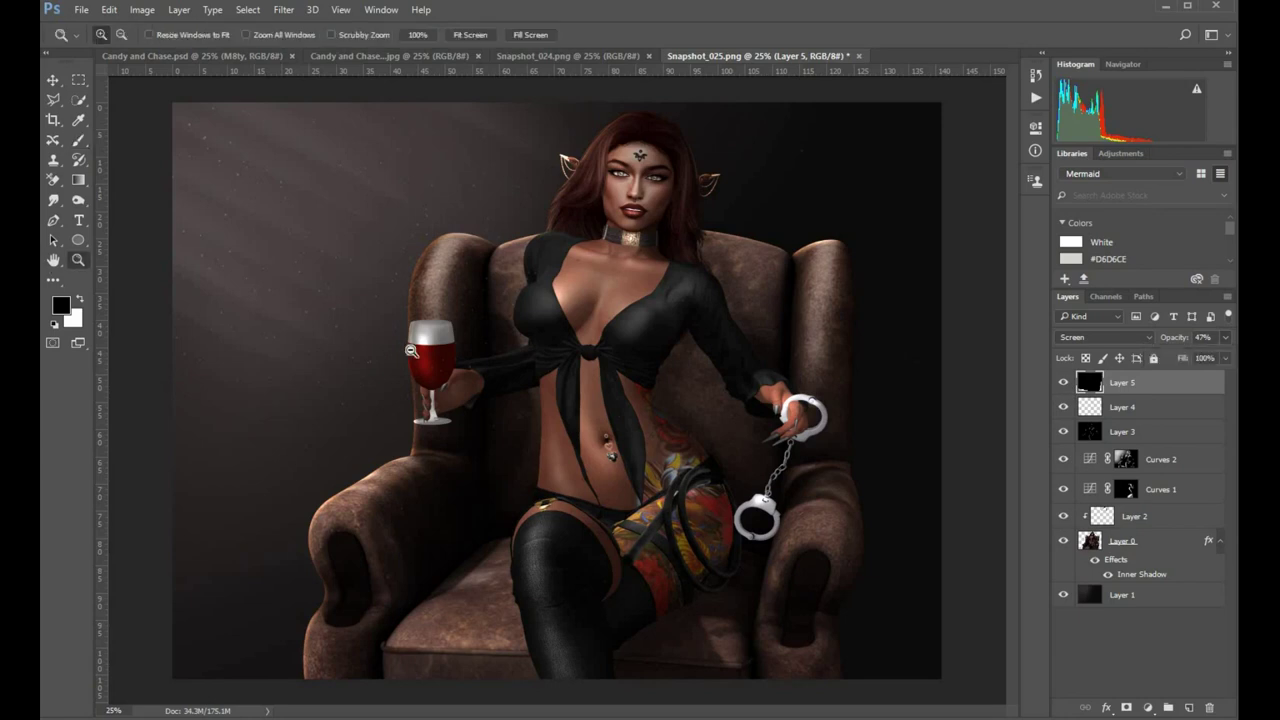
{"action": "left_click", "coordinate": [531, 394], "text": "alt"}
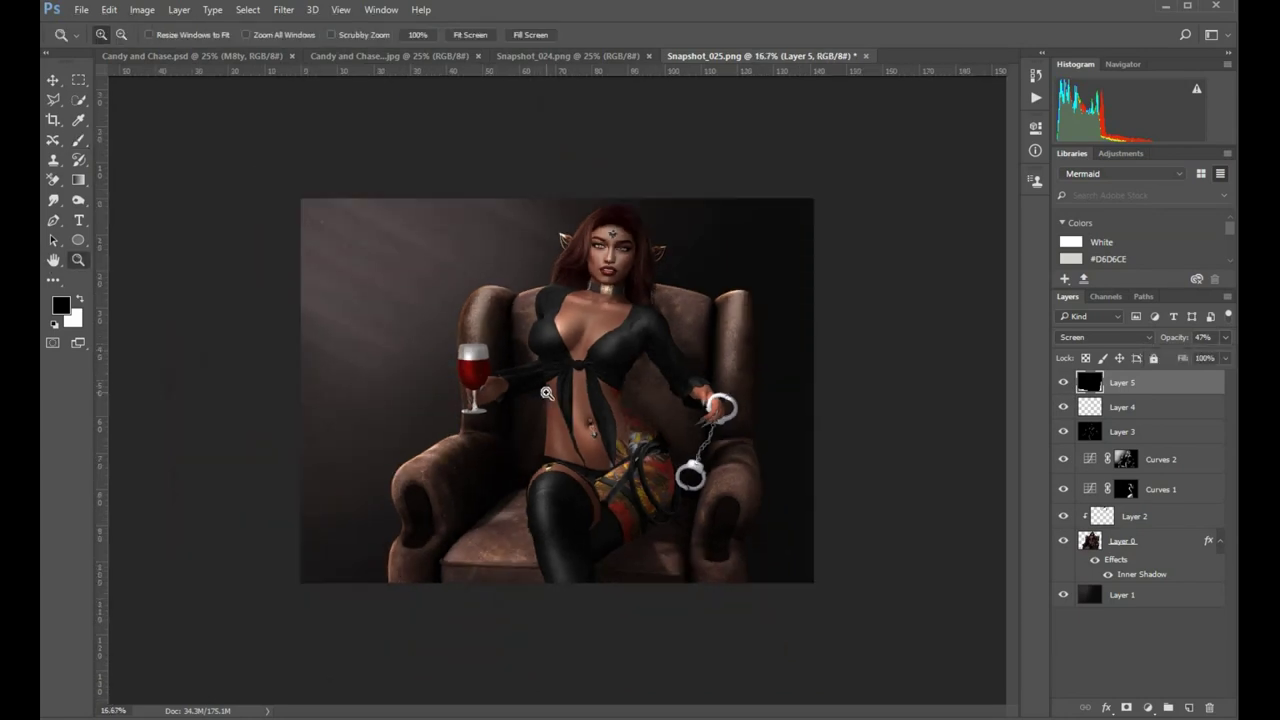
{"action": "left_click", "coordinate": [546, 393]}
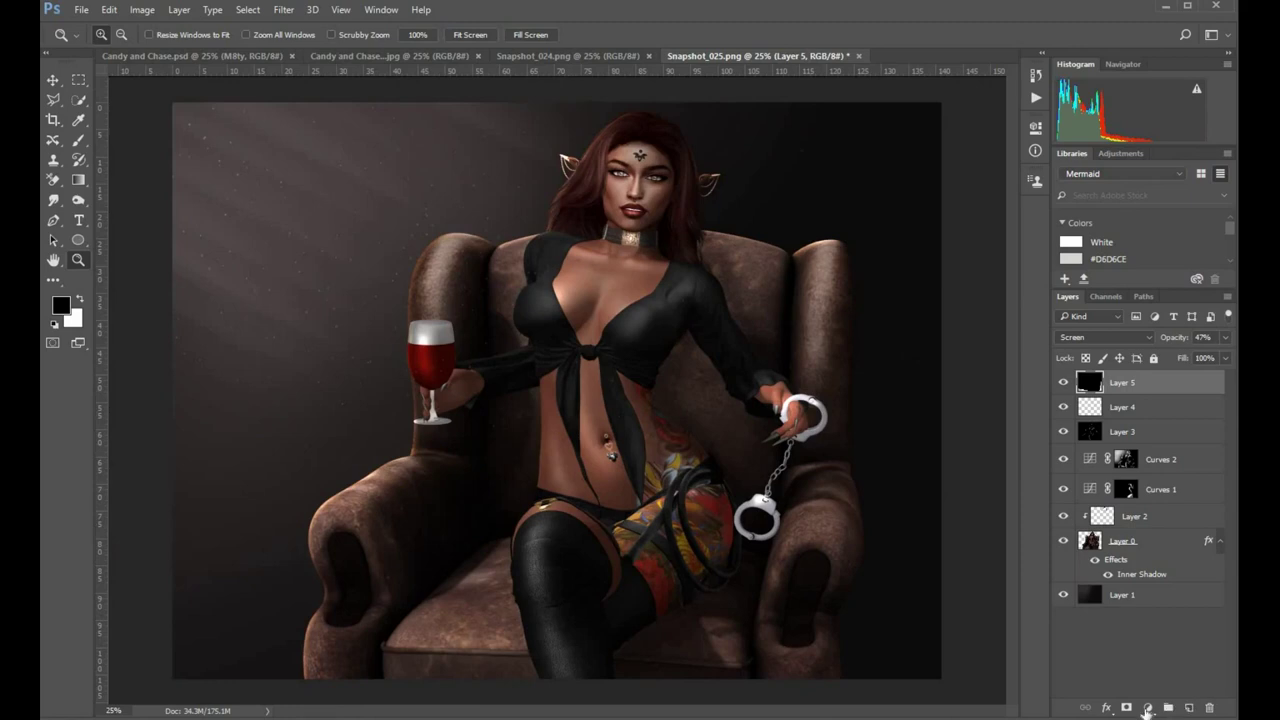
- Add a Color Lookup layer using Candlelight.CUBE, blended in Soft Light mode
{"action": "left_click", "coordinate": [1148, 706]}
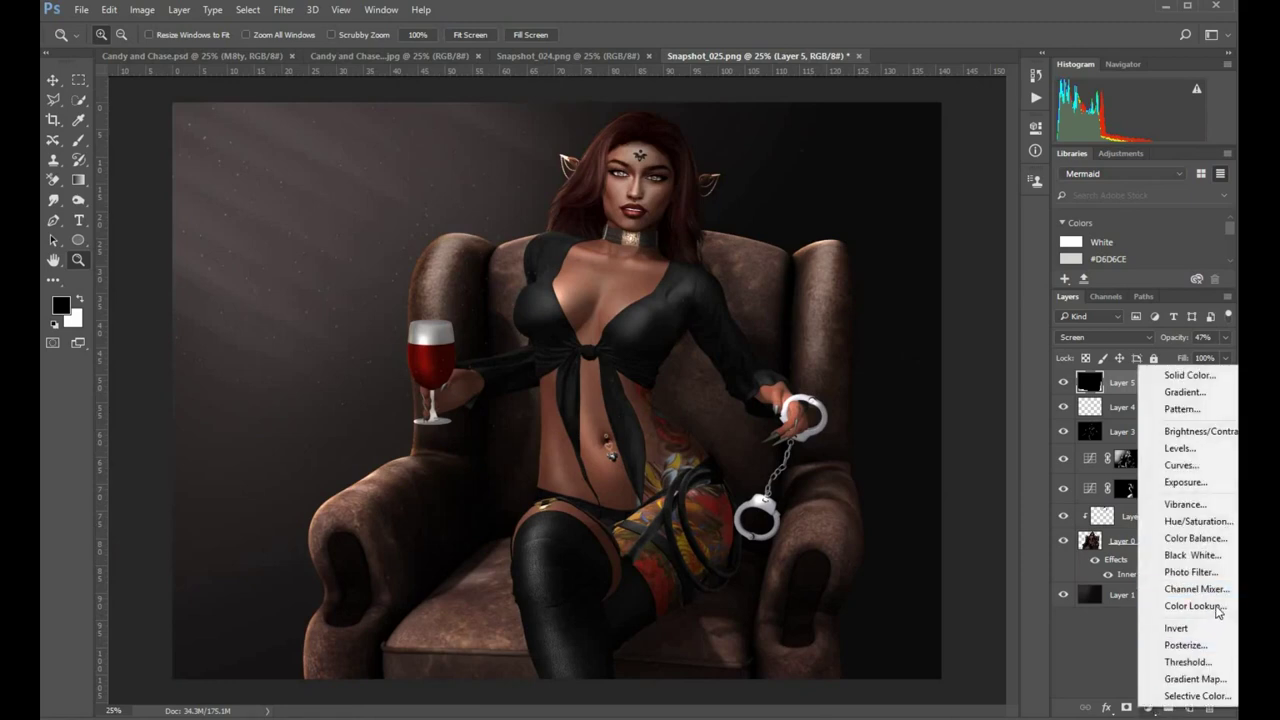
{"action": "left_click", "coordinate": [1192, 606]}
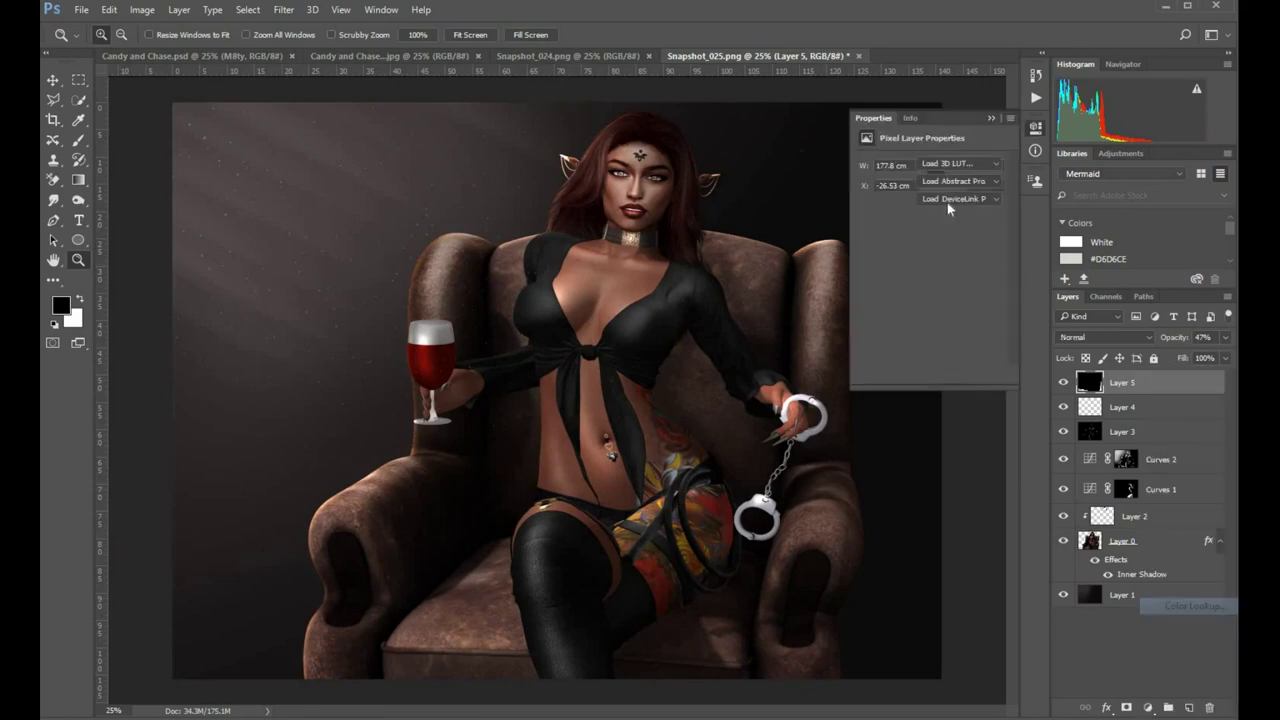
{"action": "left_click", "coordinate": [994, 160]}
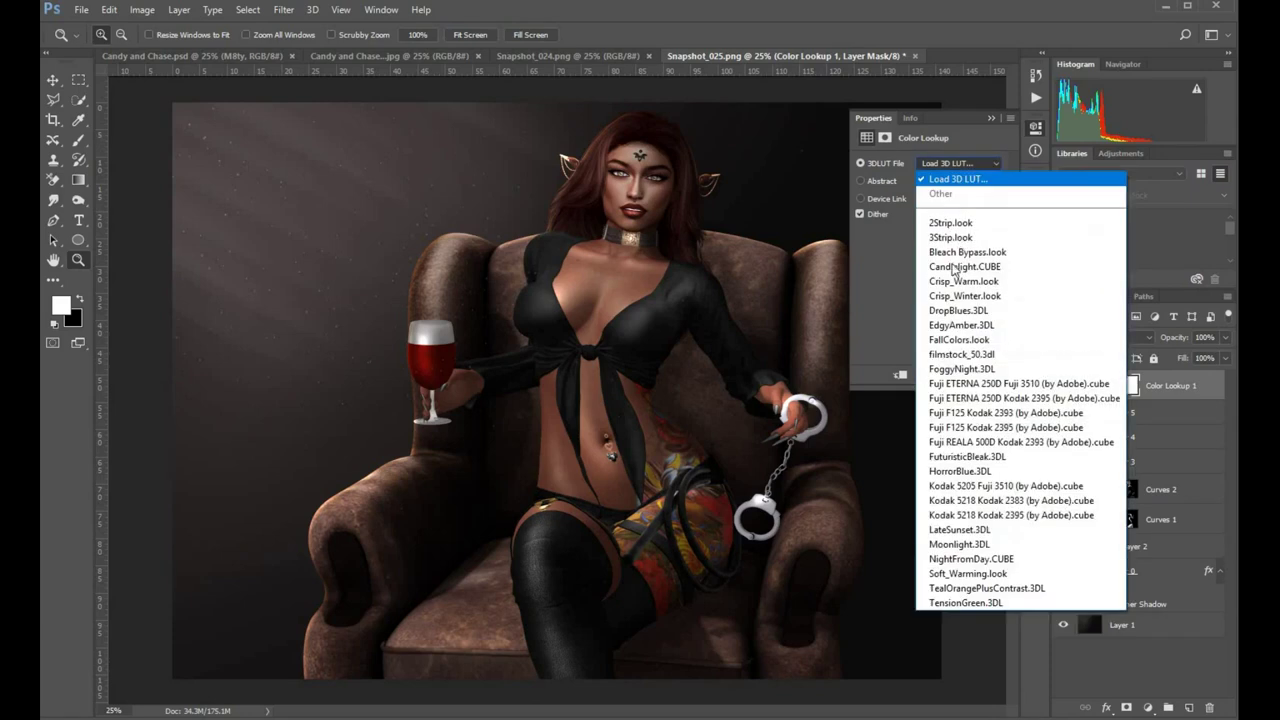
{"action": "left_click", "coordinate": [1010, 267]}
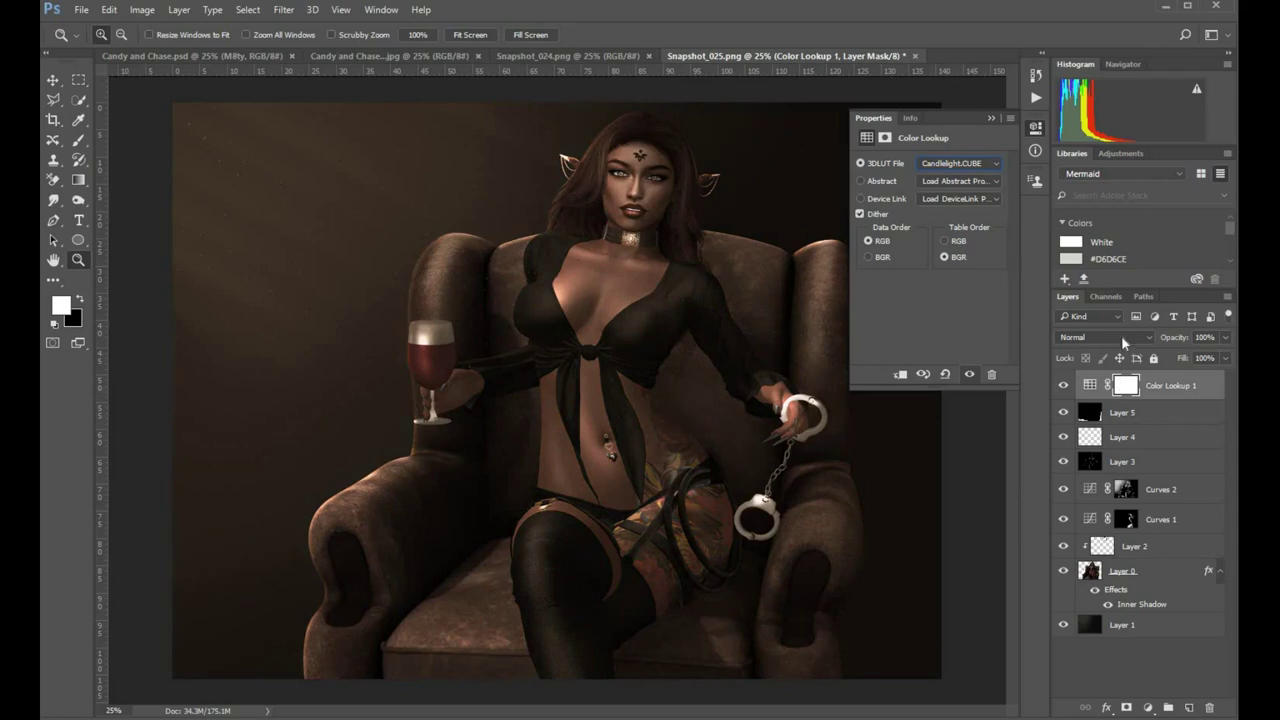
{"action": "left_click", "coordinate": [1121, 336]}
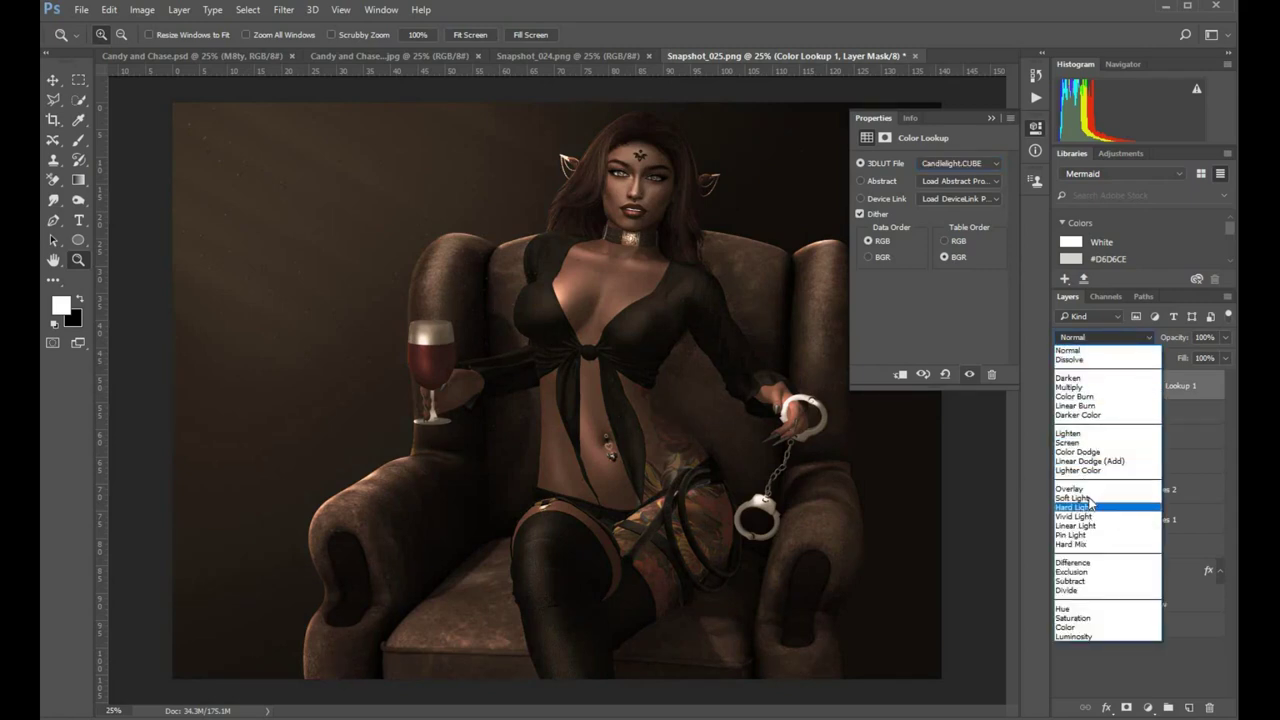
{"action": "left_click", "coordinate": [1086, 498]}
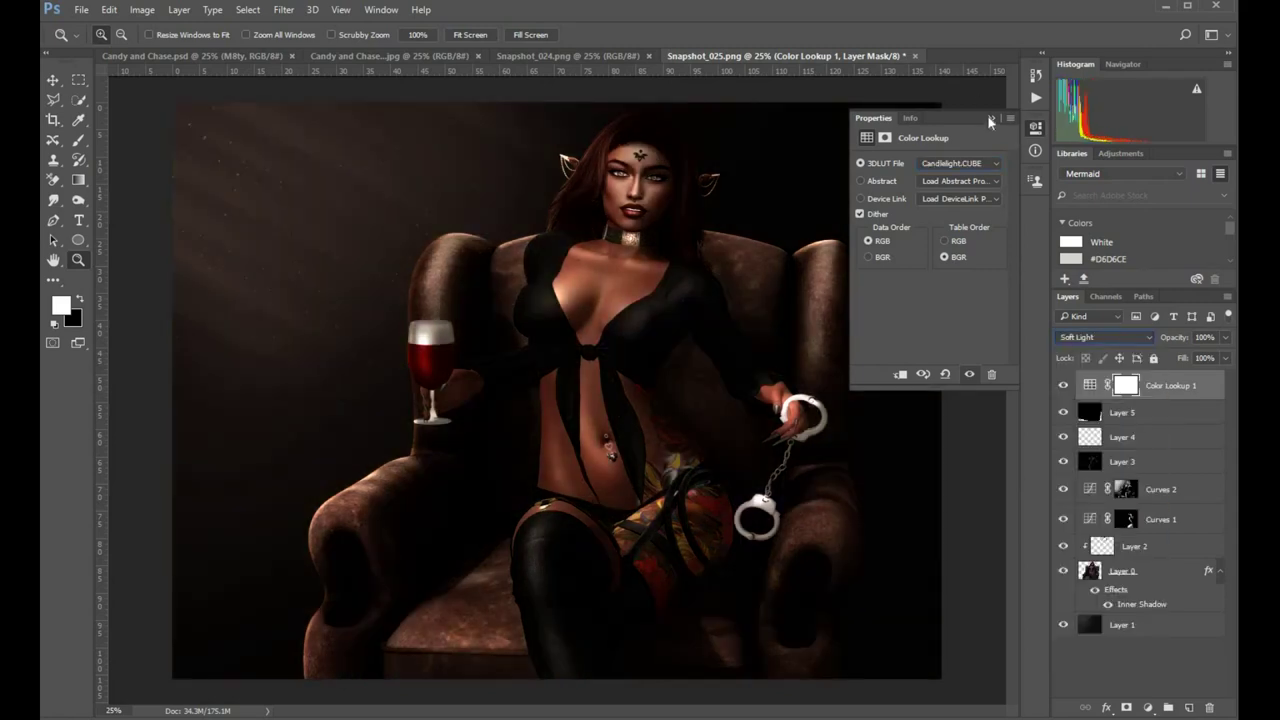
{"action": "left_click", "coordinate": [991, 119]}
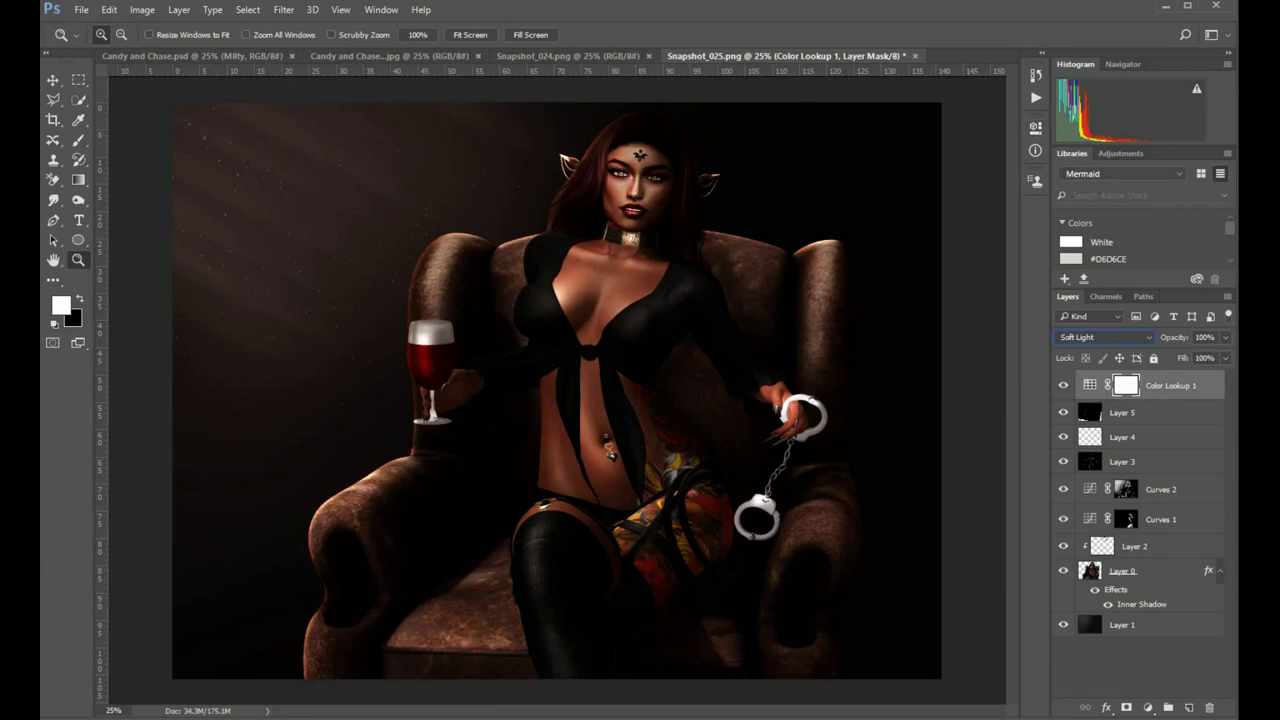
- Apply Image onto the Color Lookup mask in Multiply, then toggle the layer off and on to compare
{"action": "left_click", "coordinate": [142, 10]}
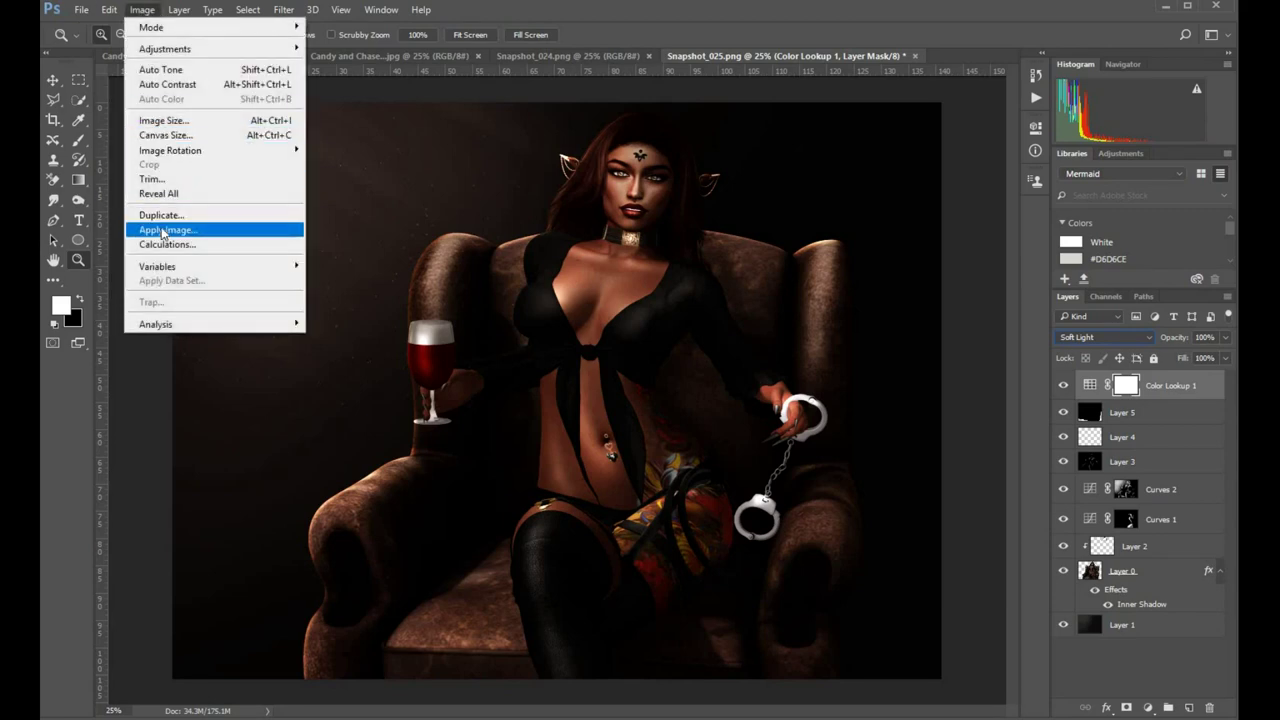
{"action": "left_click", "coordinate": [163, 230]}
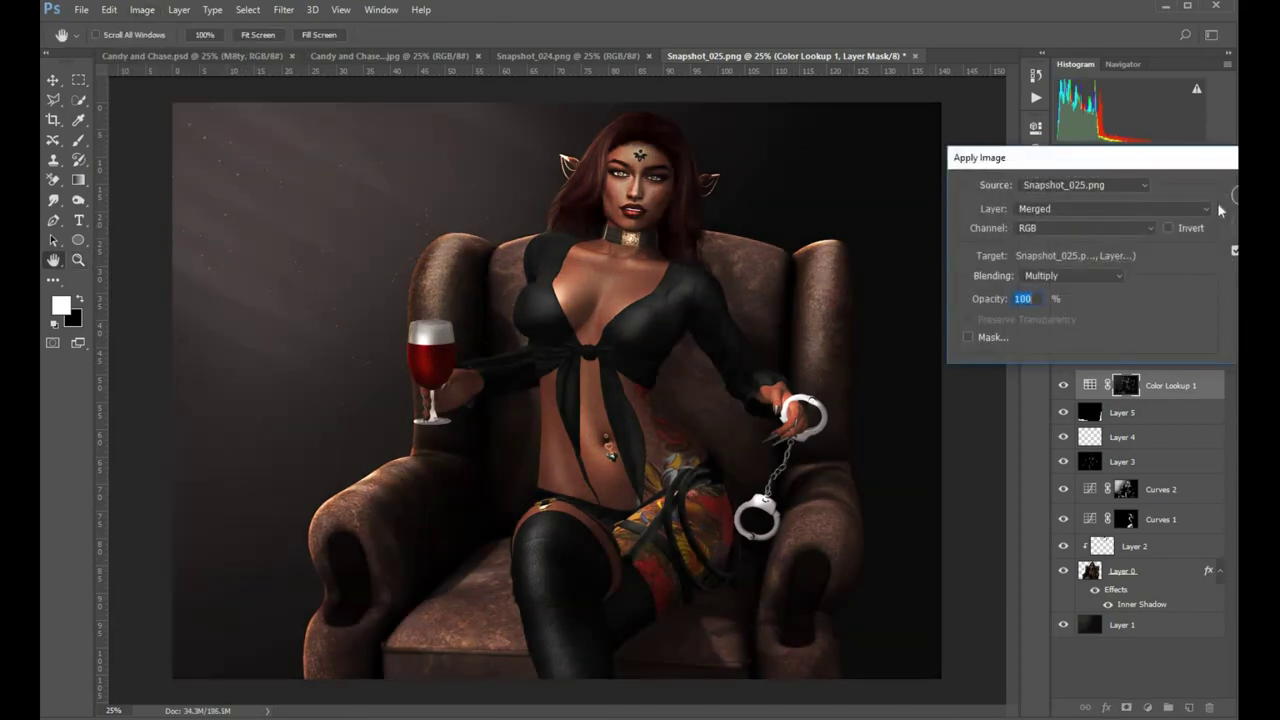
{"action": "left_click_drag", "start_coordinate": [1158, 167], "coordinate": [1045, 144]}
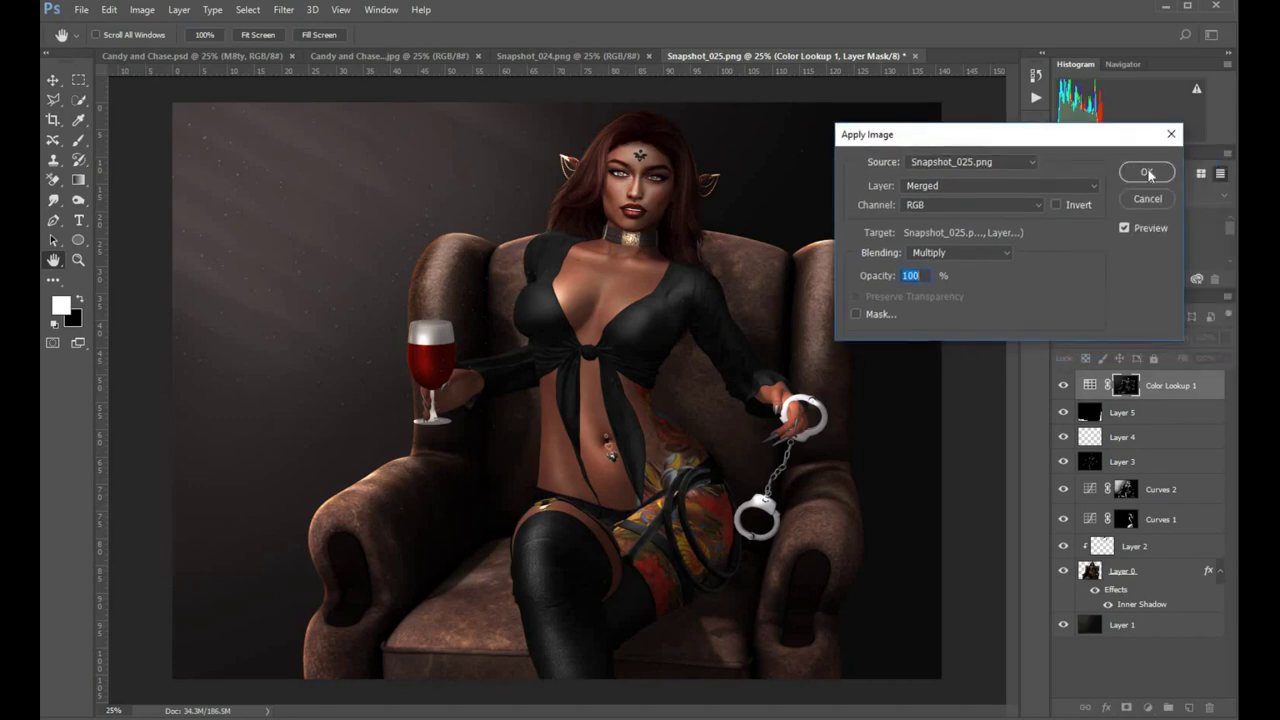
{"action": "left_click", "coordinate": [1148, 174]}
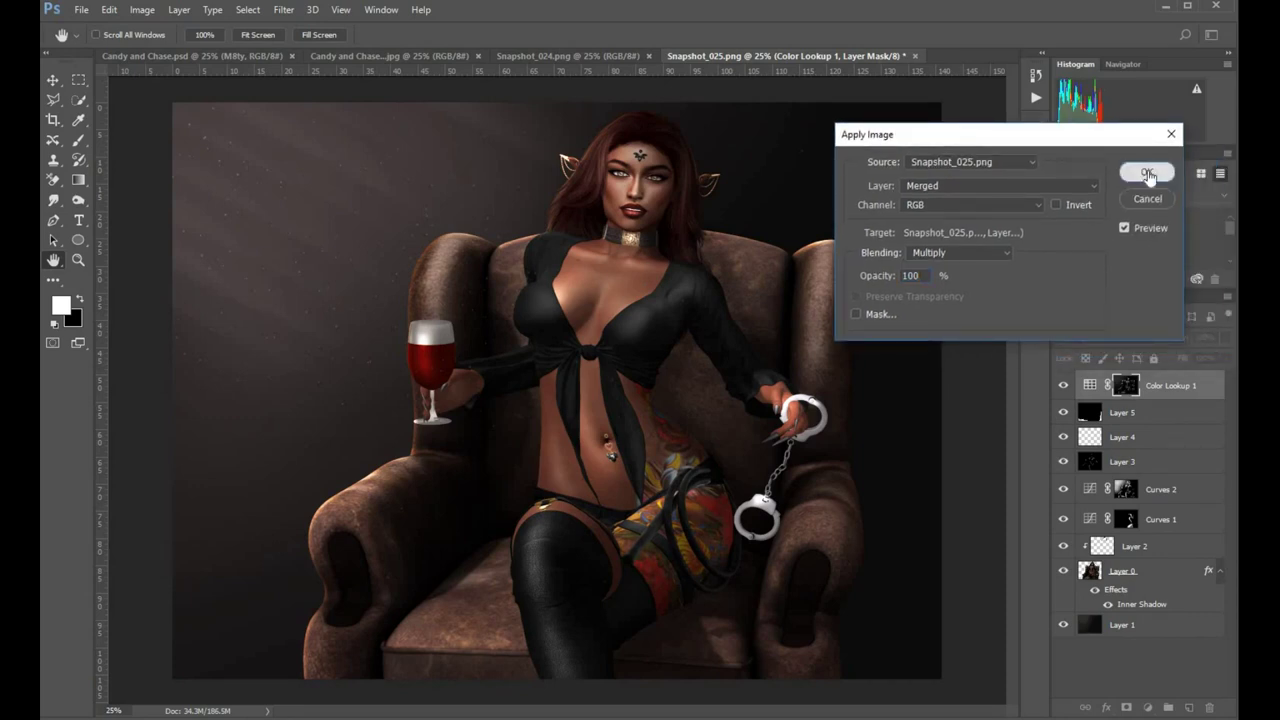
{"action": "left_click", "coordinate": [1064, 387]}
{"action": "left_click", "coordinate": [1064, 387]}
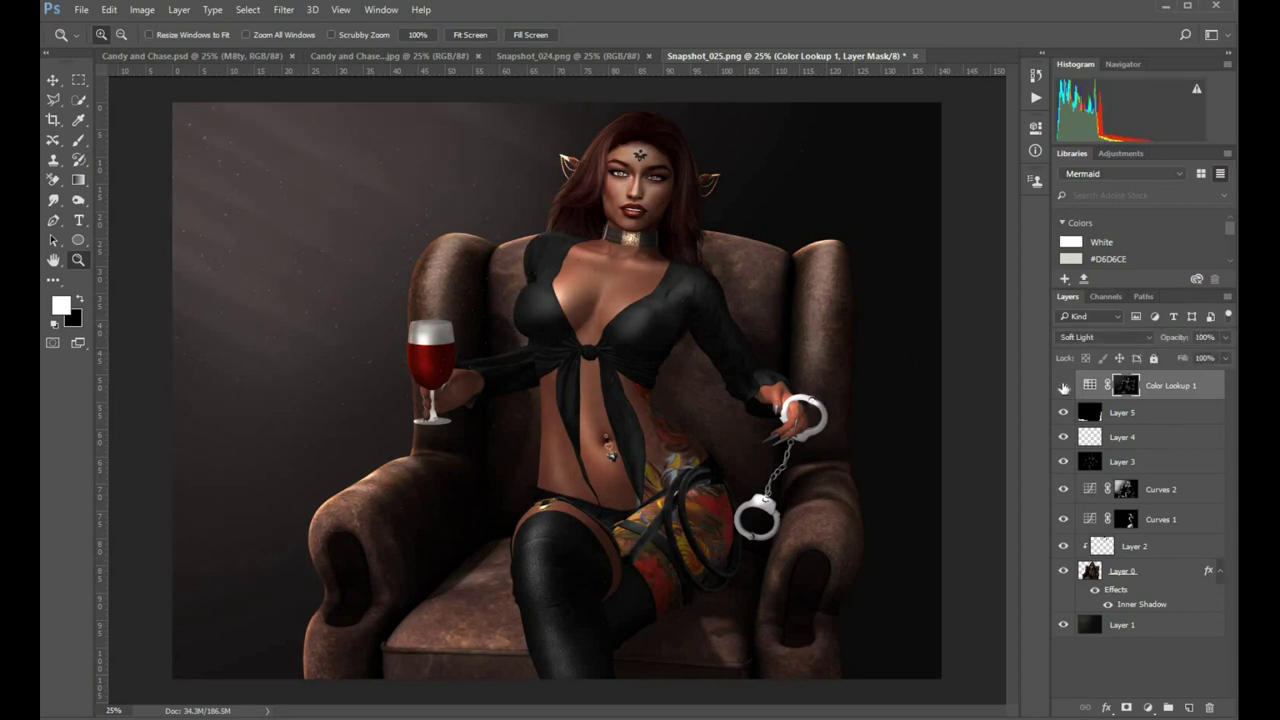
- Reset default colours, stamp visible layers into Layer 6, and launch the Camera Raw Filter
{"action": "left_click", "coordinate": [1064, 387]}
{"action": "left_click", "coordinate": [1064, 387]}
{"action": "key", "text": "d"}
{"action": "key", "text": "ctrl+shift+alt+e"}
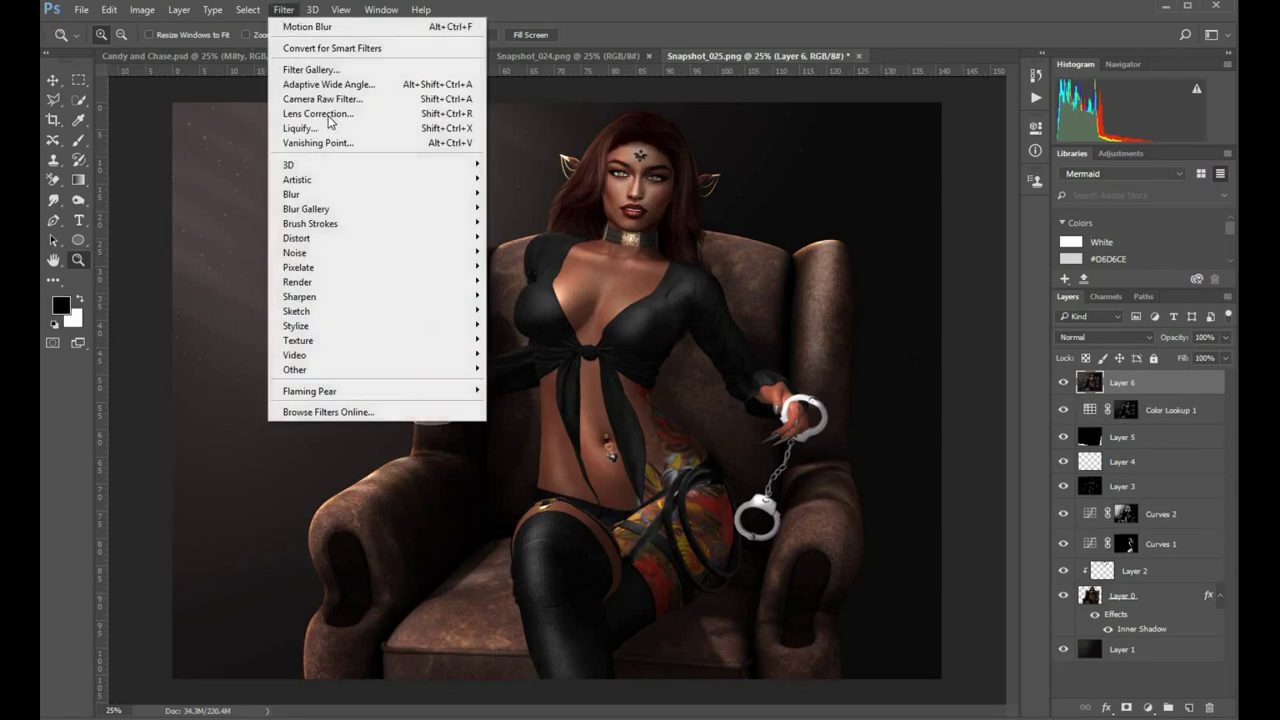
{"action": "left_click", "coordinate": [283, 10]}
{"action": "left_click", "coordinate": [341, 100]}
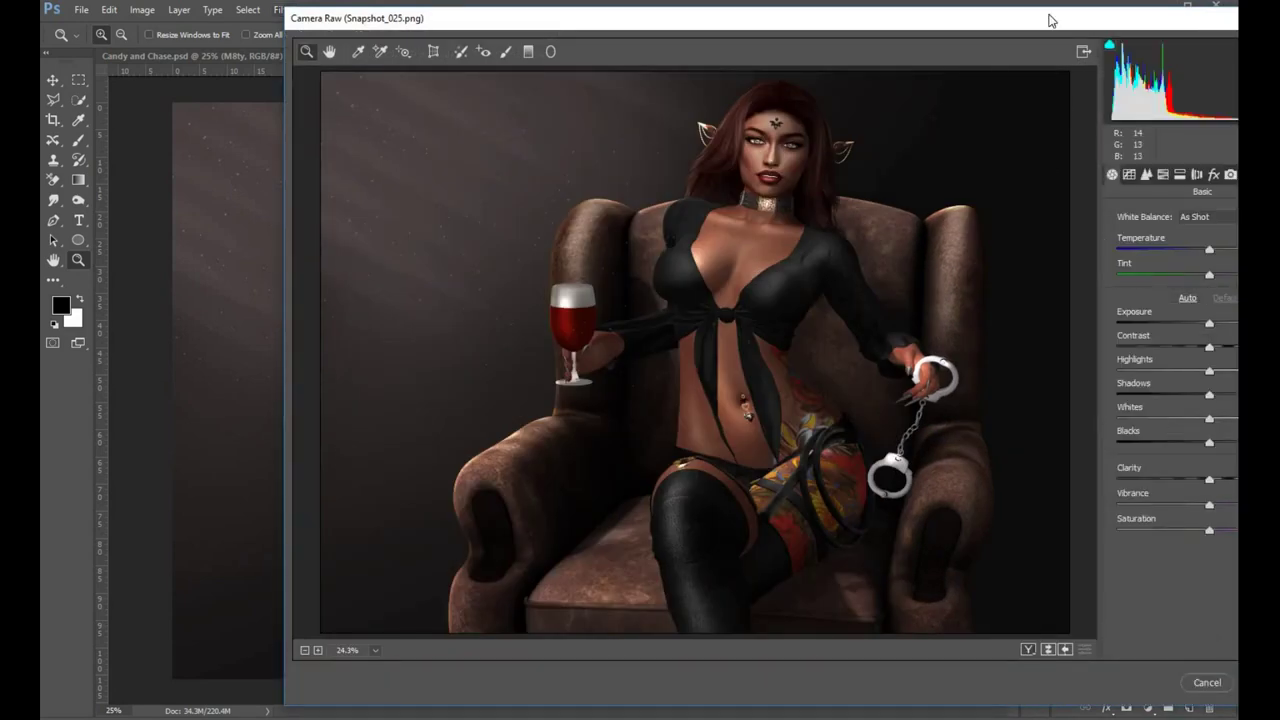
- In Camera Raw's Basic panel, set Vibrance +65, Saturation -19 and Clarity +23
{"action": "left_click_drag", "start_coordinate": [1043, 20], "coordinate": [865, 24]}
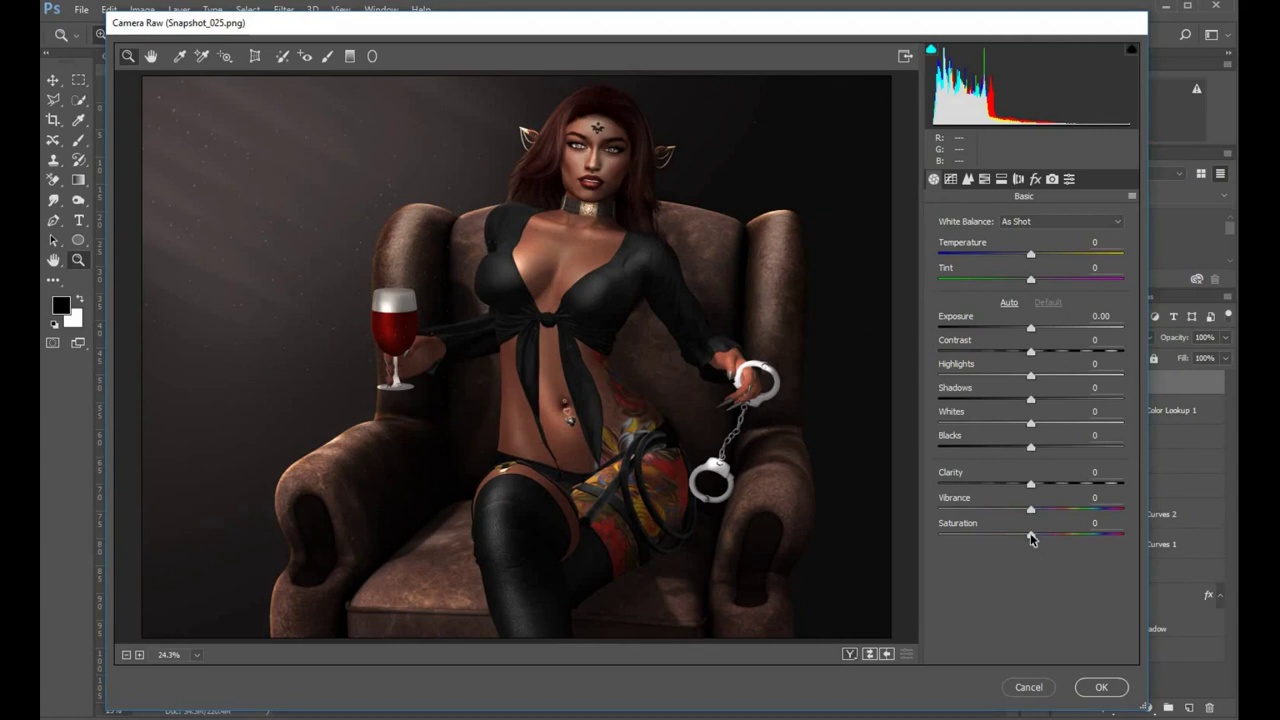
{"action": "left_click_drag", "start_coordinate": [1035, 513], "coordinate": [1014, 533]}
{"action": "left_click_drag", "start_coordinate": [1040, 486], "coordinate": [1052, 486]}
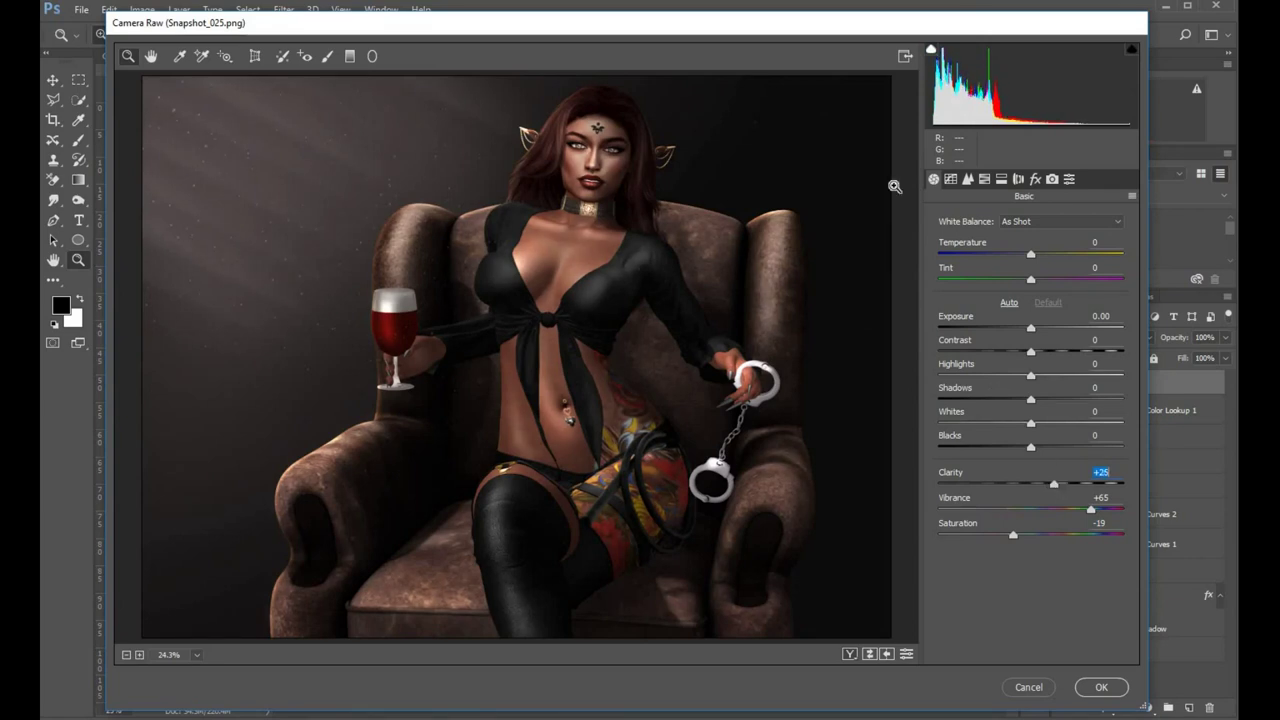
- In the parametric Tone Curve, set Highlights +14, Lights +15, Darks +9 and Shadows +4
{"action": "left_click", "coordinate": [949, 180]}
{"action": "left_click_drag", "start_coordinate": [1032, 465], "coordinate": [1058, 462]}
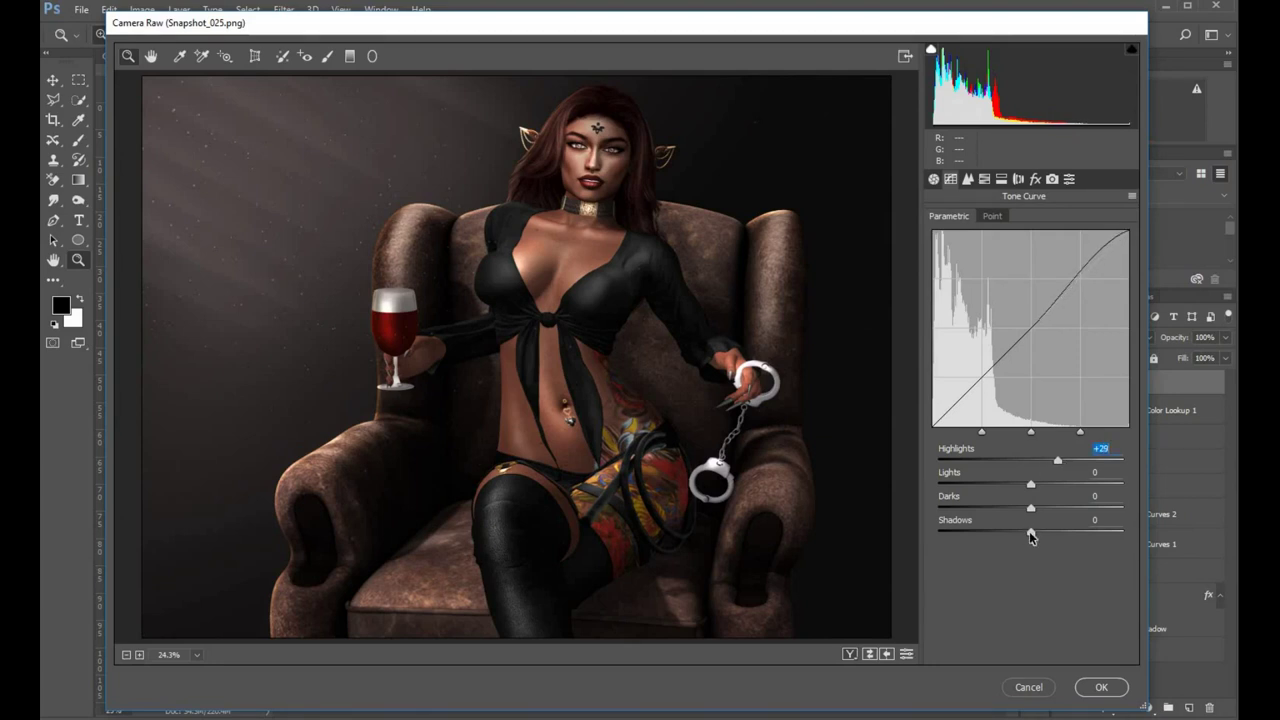
{"action": "mouse_move", "coordinate": [1030, 537]}
{"action": "left_mouse_down"}
{"action": "mouse_move", "coordinate": [1009, 534]}
{"action": "mouse_move", "coordinate": [1082, 531]}
{"action": "mouse_move", "coordinate": [1034, 528]}
{"action": "left_mouse_up"}
{"action": "left_click_drag", "start_coordinate": [1031, 508], "coordinate": [1033, 509]}
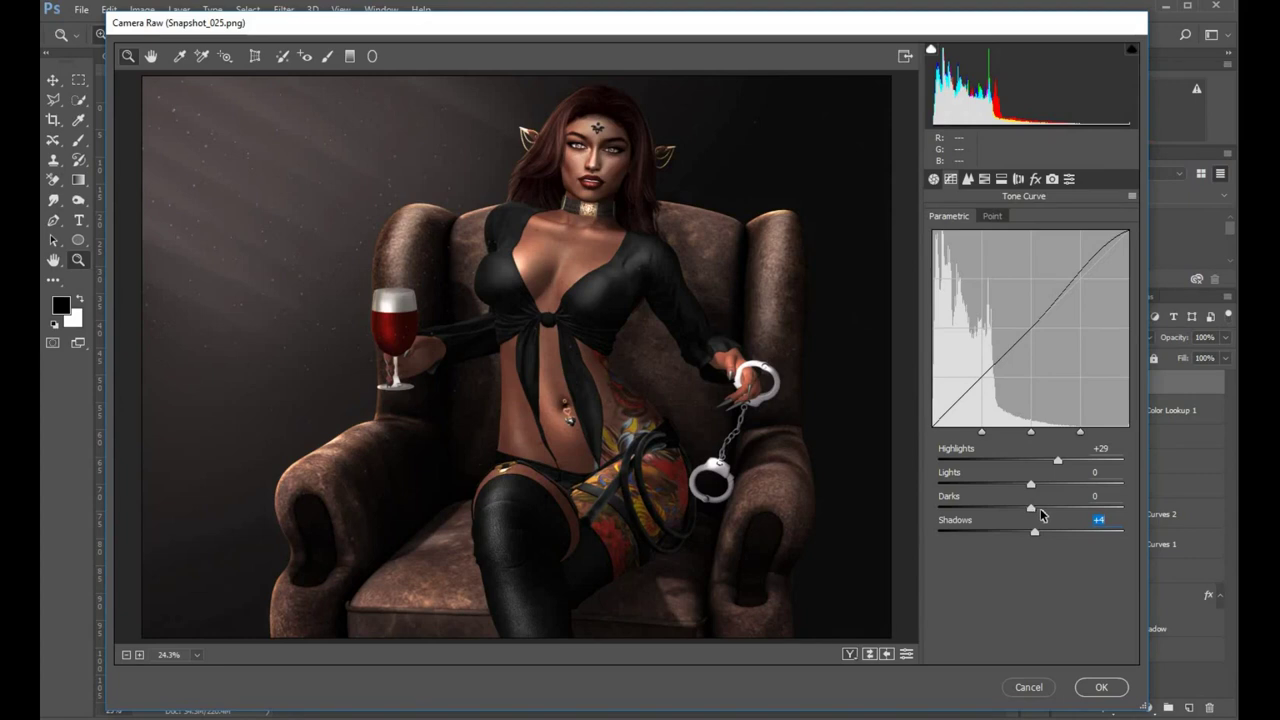
{"action": "key", "text": "Up"}
{"action": "key", "text": "Up"}
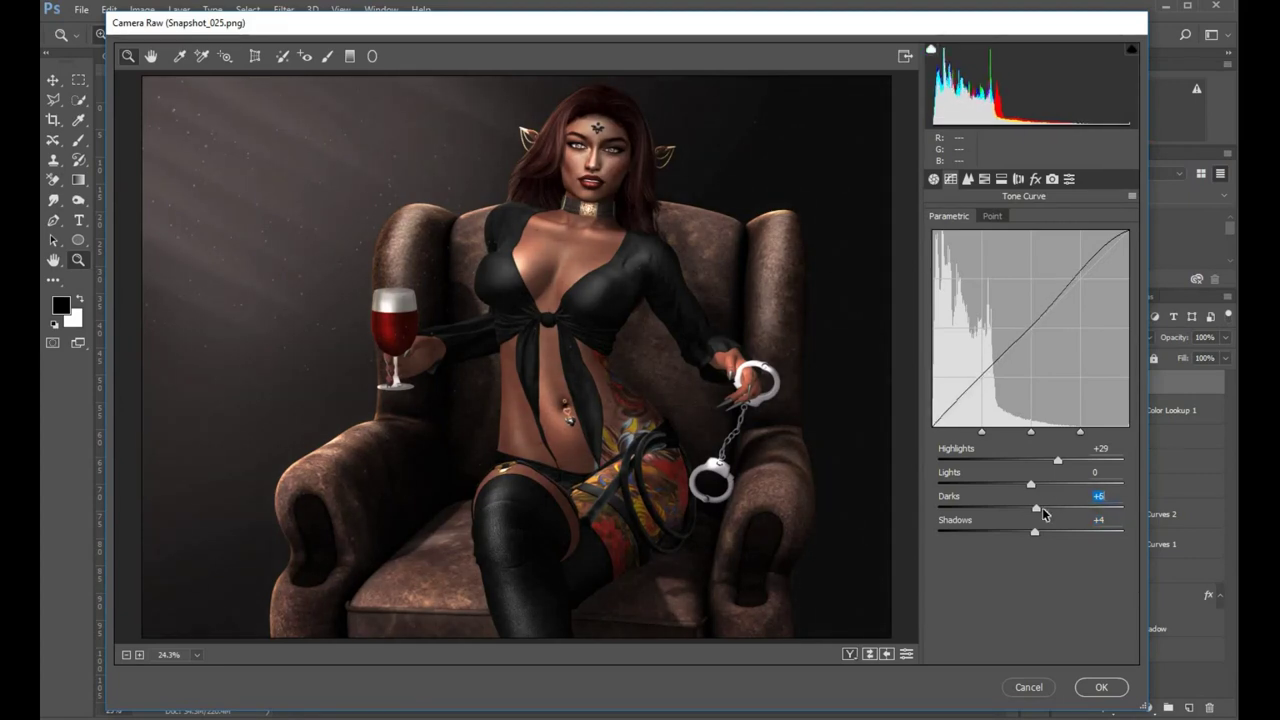
{"action": "key", "text": "Up"}
{"action": "key", "text": "Up"}
{"action": "key", "text": "Up"}
{"action": "left_click_drag", "start_coordinate": [1040, 483], "coordinate": [1049, 492]}
{"action": "key", "text": "Down"}
{"action": "key", "text": "Down"}
{"action": "key", "text": "Down"}
{"action": "key", "text": "Down"}
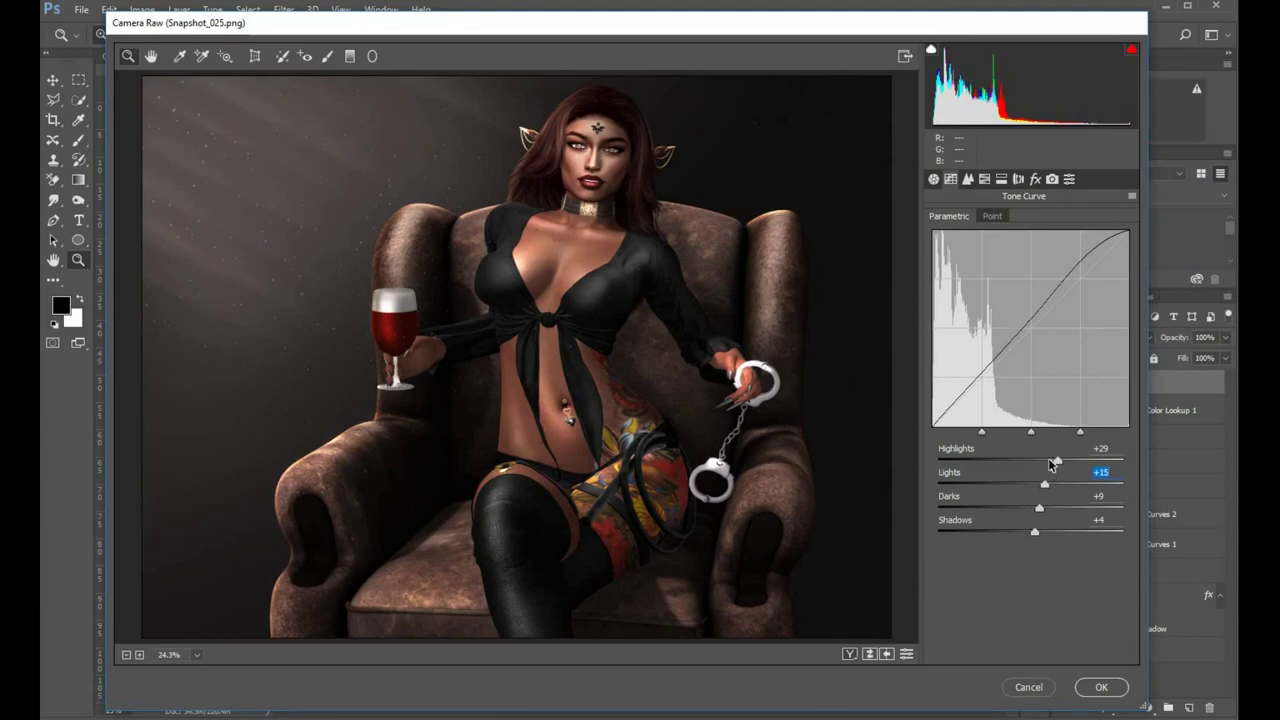
{"action": "left_click_drag", "start_coordinate": [1057, 462], "coordinate": [1045, 463]}
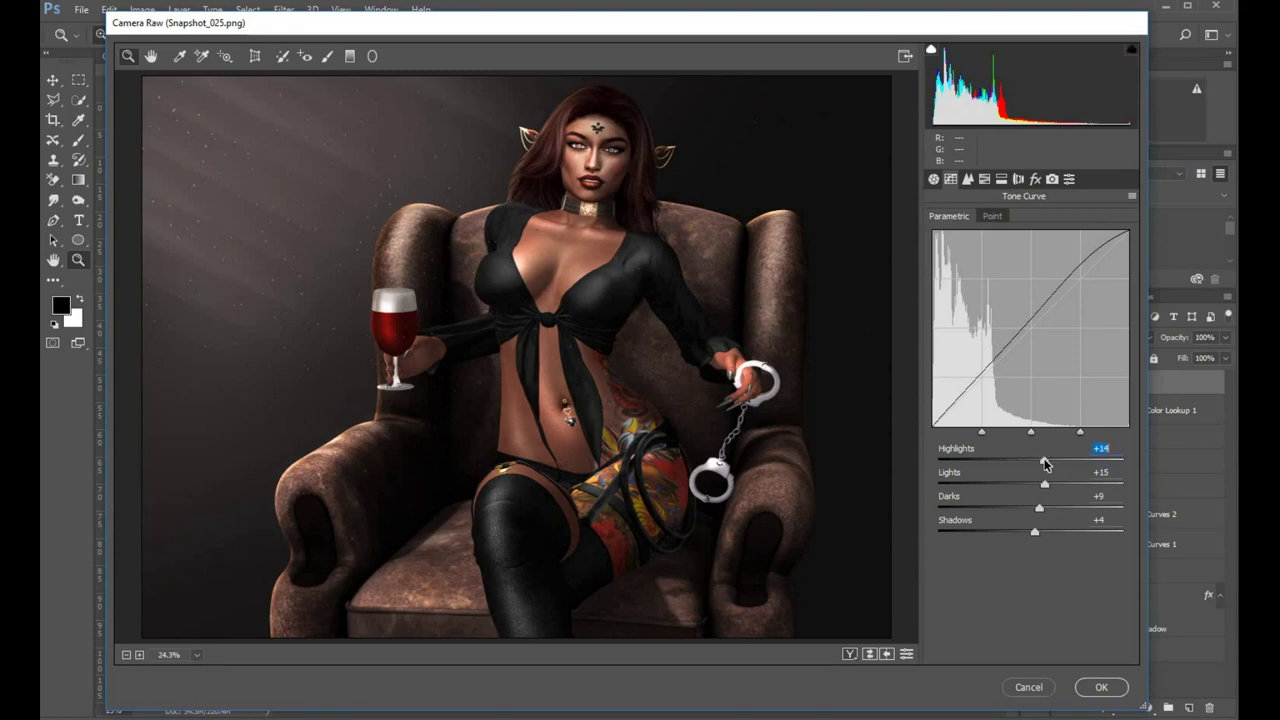
- In the Effects tab, set Grain Amount 33 and a Highlight Priority vignette at -28 with Roundness +100
{"action": "left_click", "coordinate": [1036, 178]}
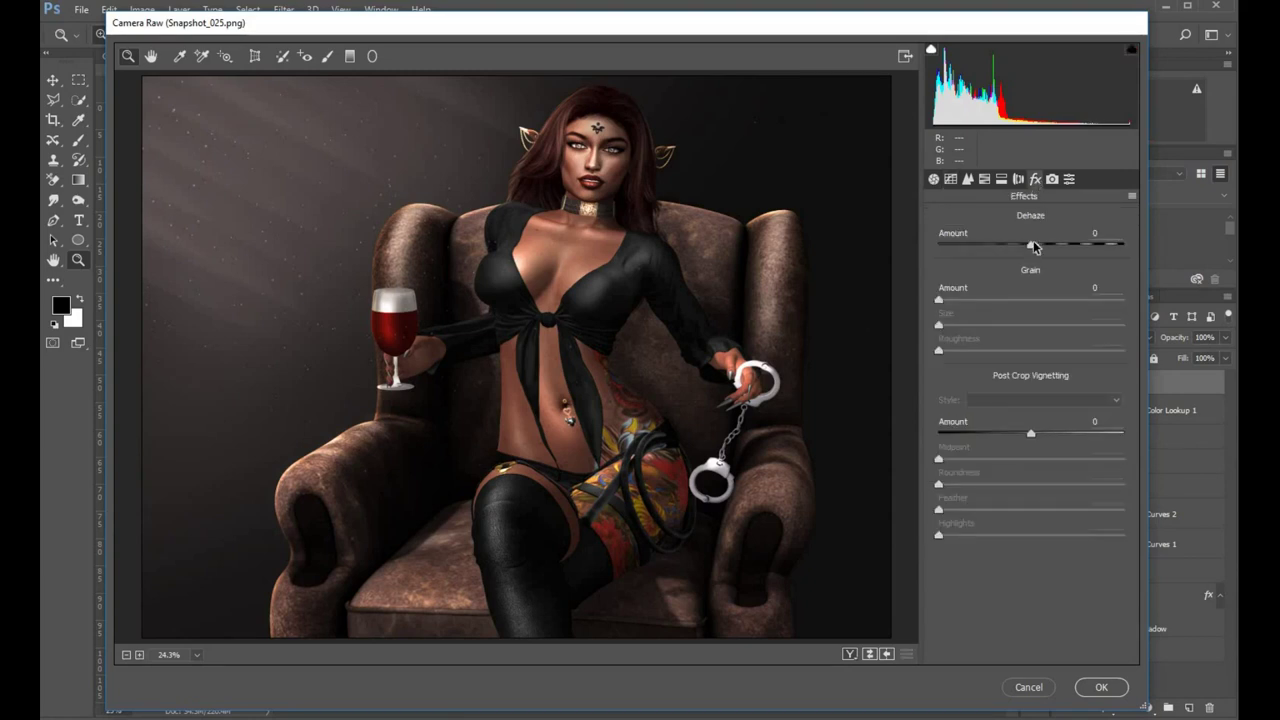
{"action": "left_click_drag", "start_coordinate": [939, 300], "coordinate": [975, 300]}
{"action": "left_click", "coordinate": [1008, 304]}
{"action": "left_click", "coordinate": [997, 307]}
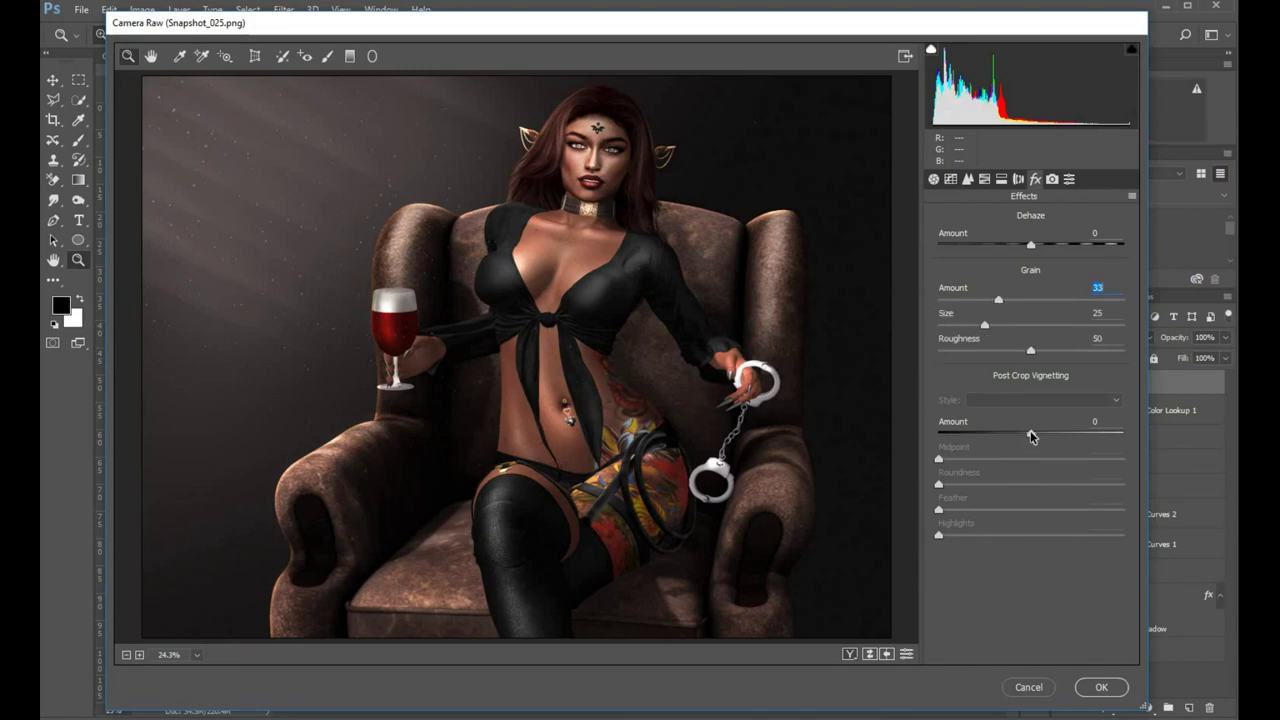
{"action": "left_click_drag", "start_coordinate": [1027, 433], "coordinate": [1005, 434]}
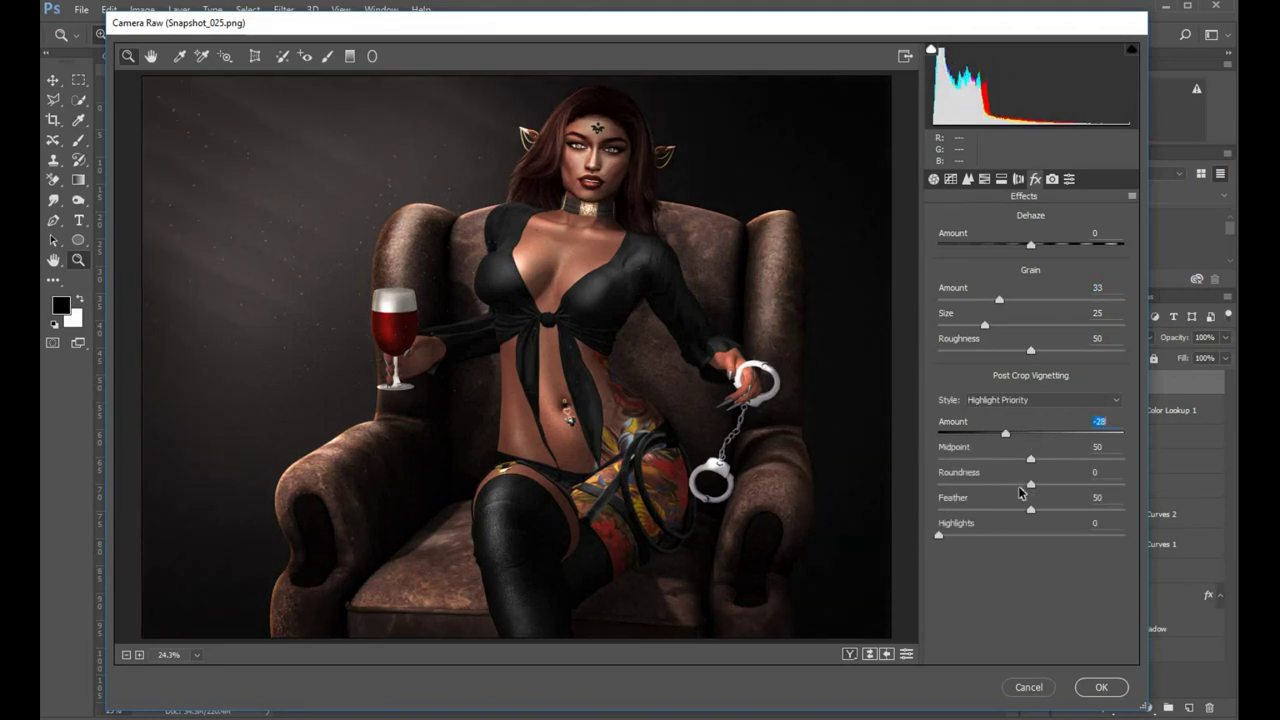
{"action": "left_click_drag", "start_coordinate": [1033, 484], "coordinate": [1166, 486]}
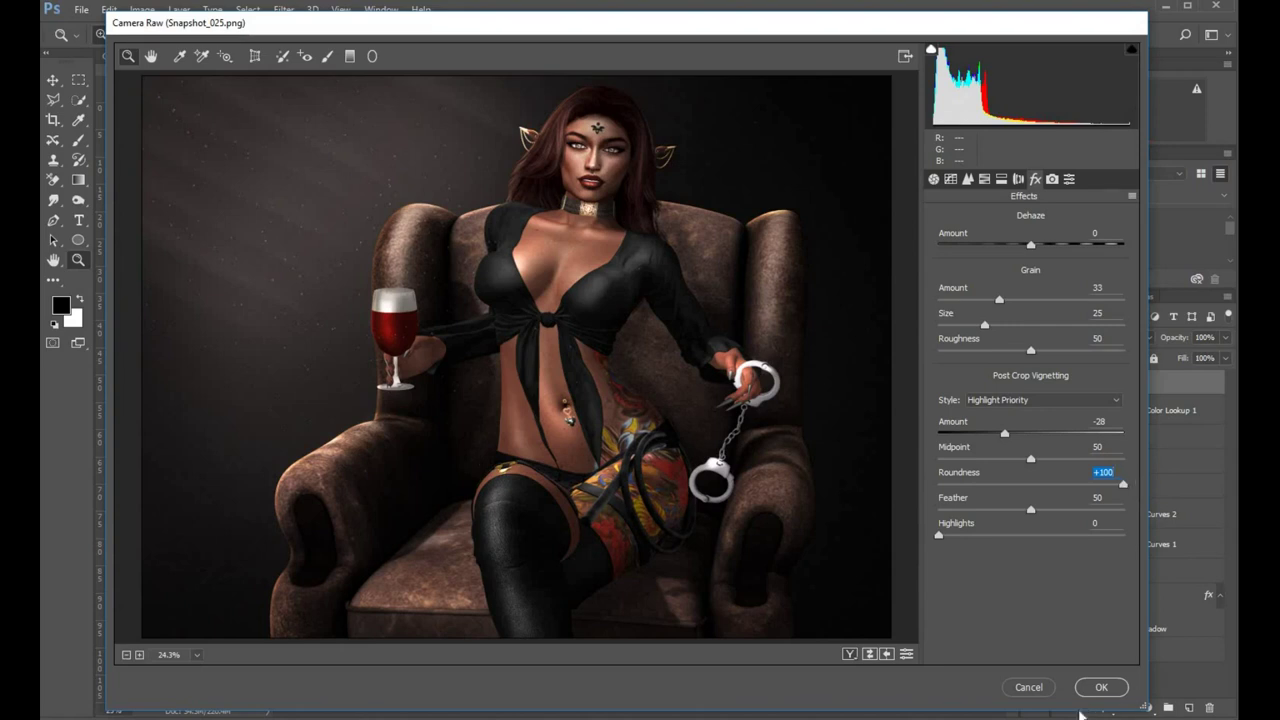